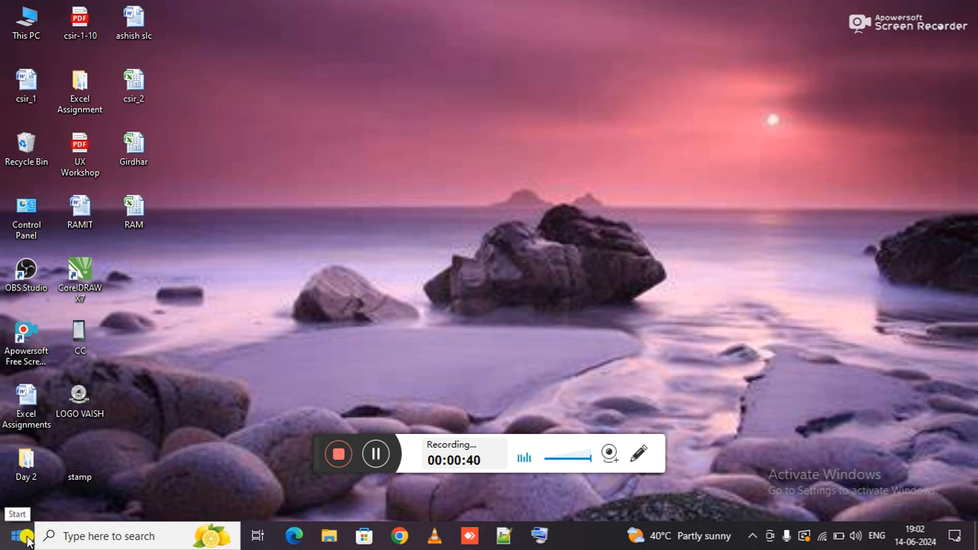
Step: Search the computer for "word" and launch Microsoft Office Word 2007 with a blank document
{"action": "left_click", "coordinate": [27, 540]}
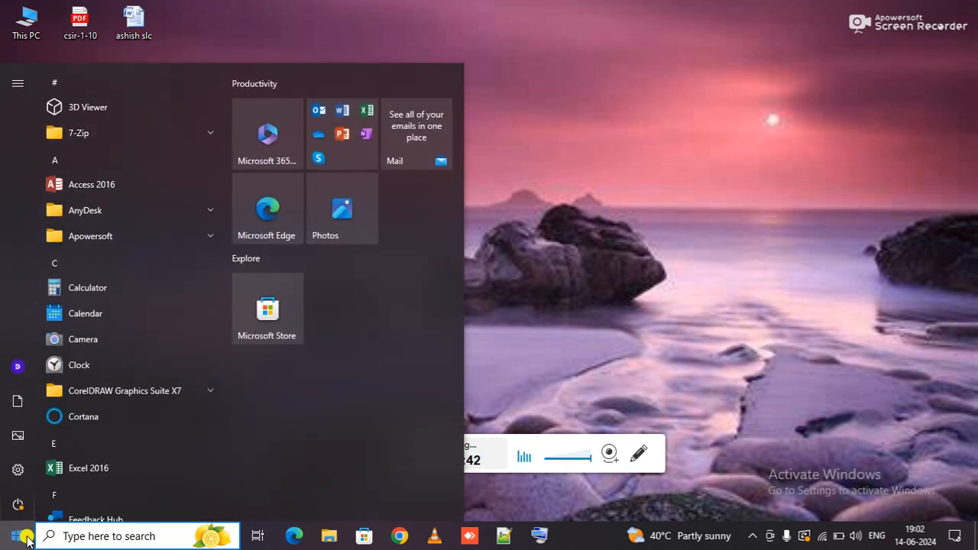
{"action": "type", "text": "q"}
{"action": "key", "text": "BackSpace"}
{"action": "type", "text": "word"}
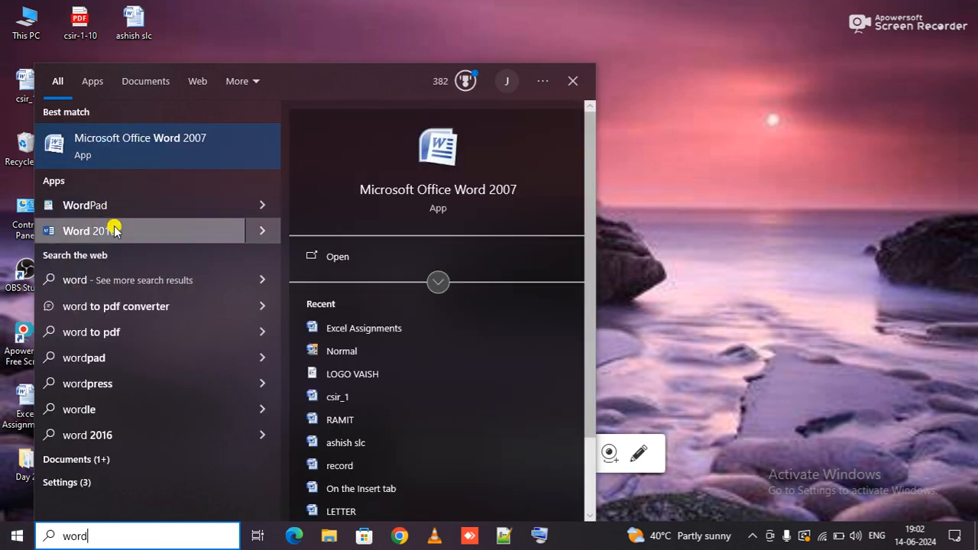
{"action": "left_click", "coordinate": [195, 159]}
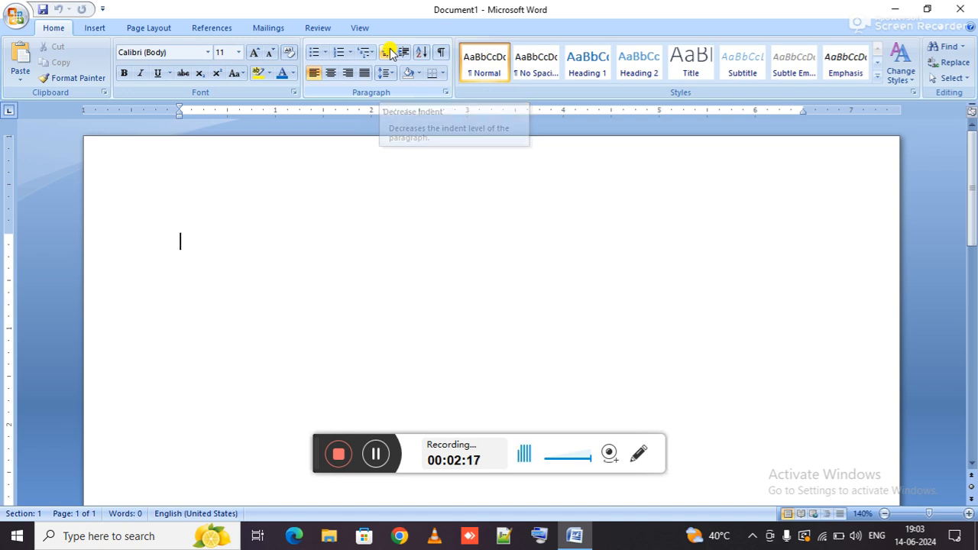
Step: Minimize the ribbon and restore it, two times in a row
{"action": "key", "text": "ctrl+F1"}
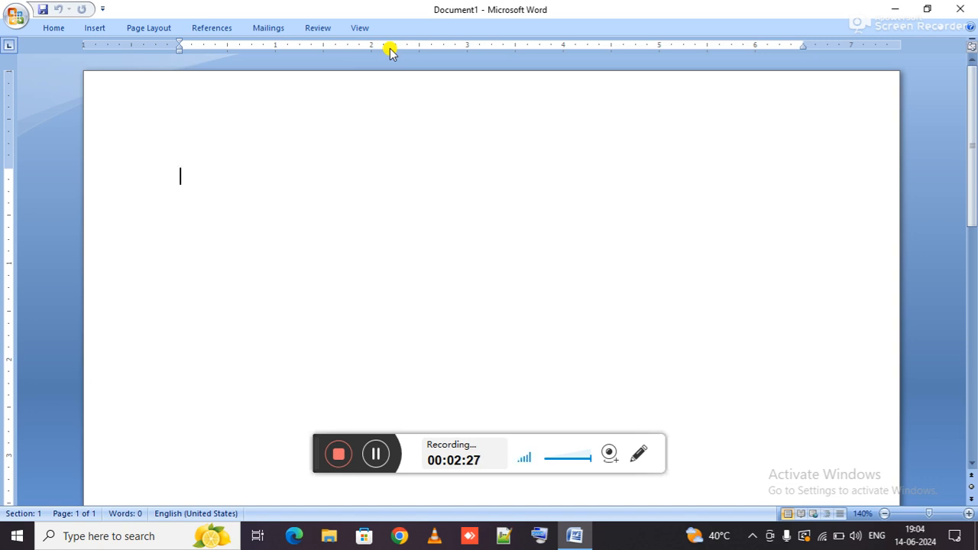
{"action": "key", "text": "ctrl+F1"}
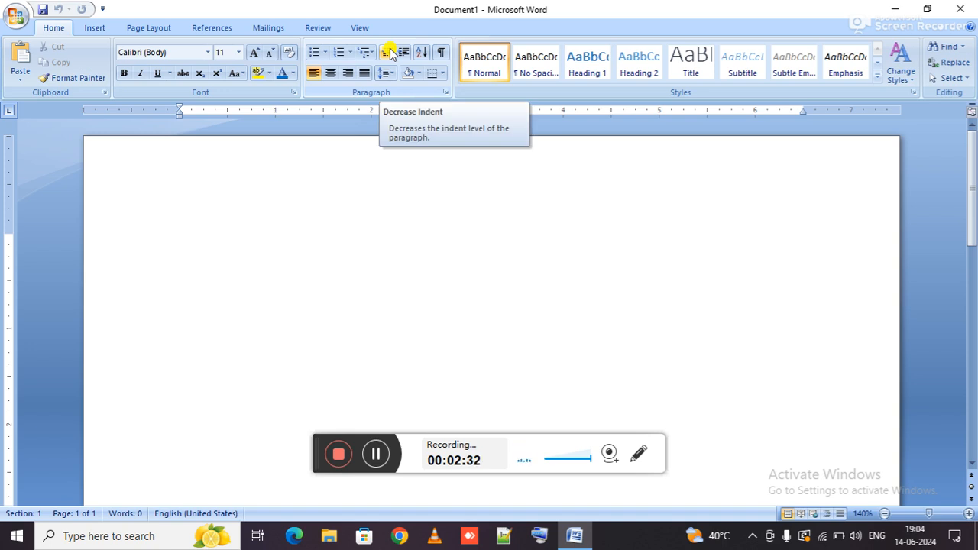
{"action": "double_click", "coordinate": [54, 28]}
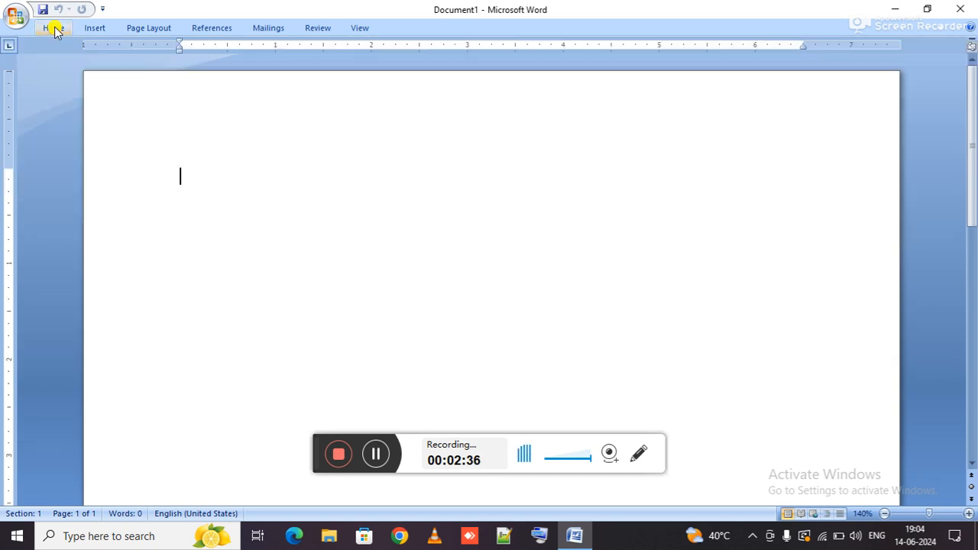
{"action": "double_click", "coordinate": [348, 33]}
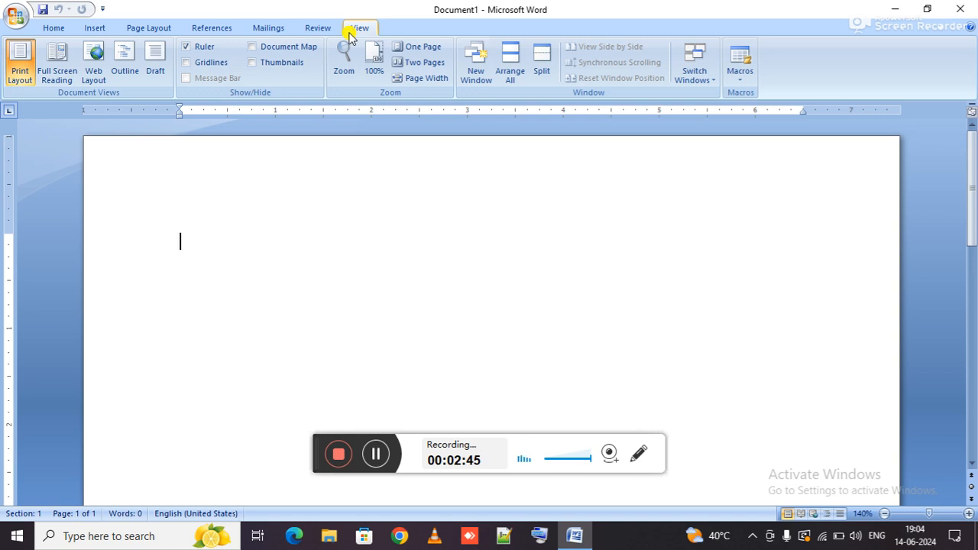
Step: Hide the document ruler, show it again, and return to the Home commands
{"action": "left_click", "coordinate": [61, 29]}
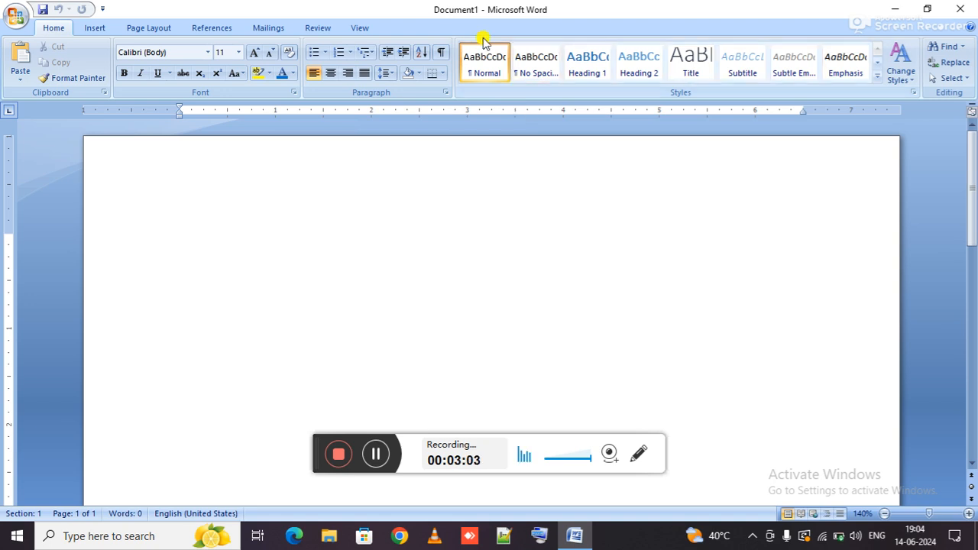
{"action": "left_click", "coordinate": [360, 28]}
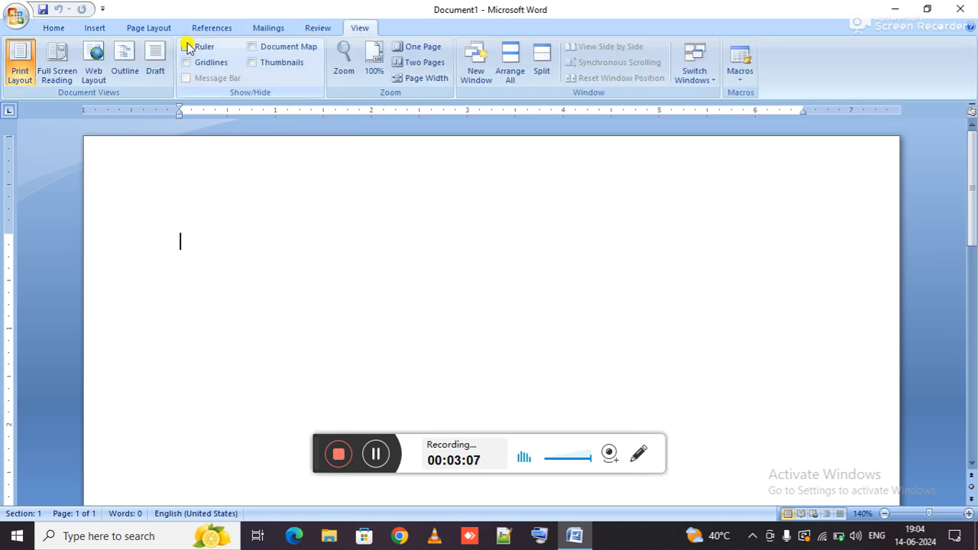
{"action": "left_click", "coordinate": [187, 47]}
{"action": "left_click", "coordinate": [186, 47]}
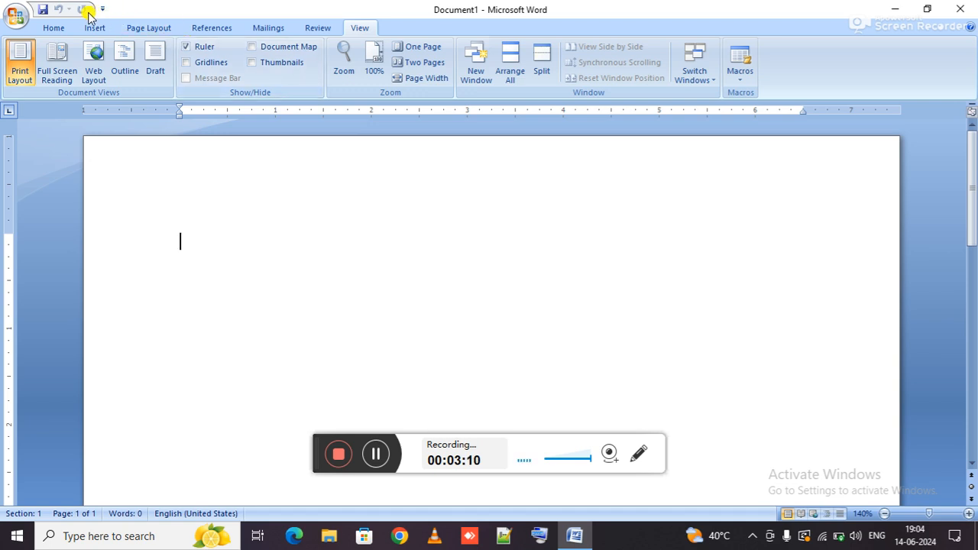
{"action": "left_click", "coordinate": [57, 28]}
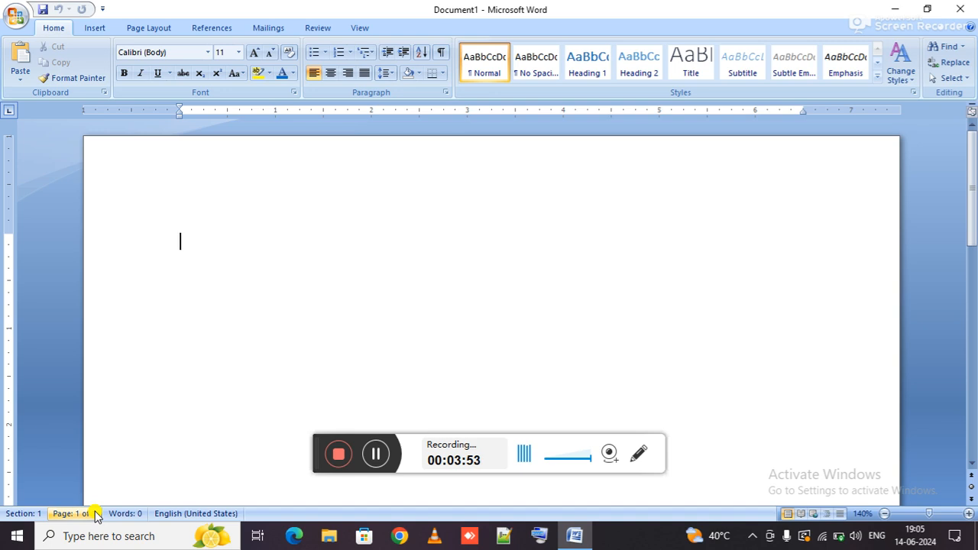
Step: Generate sample paragraphs in the blank document with the command =rand()
{"action": "type", "text": "=rand()"}
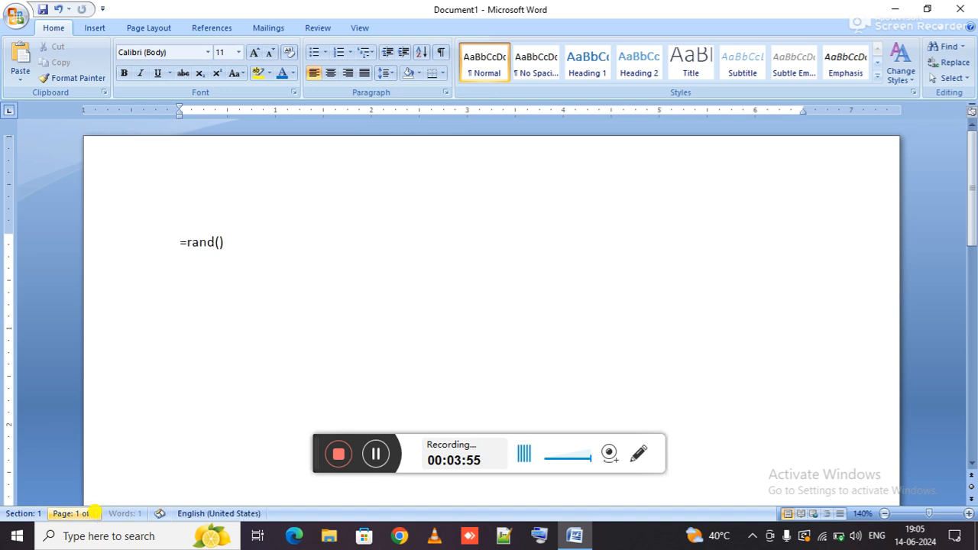
{"action": "key", "text": "Return"}
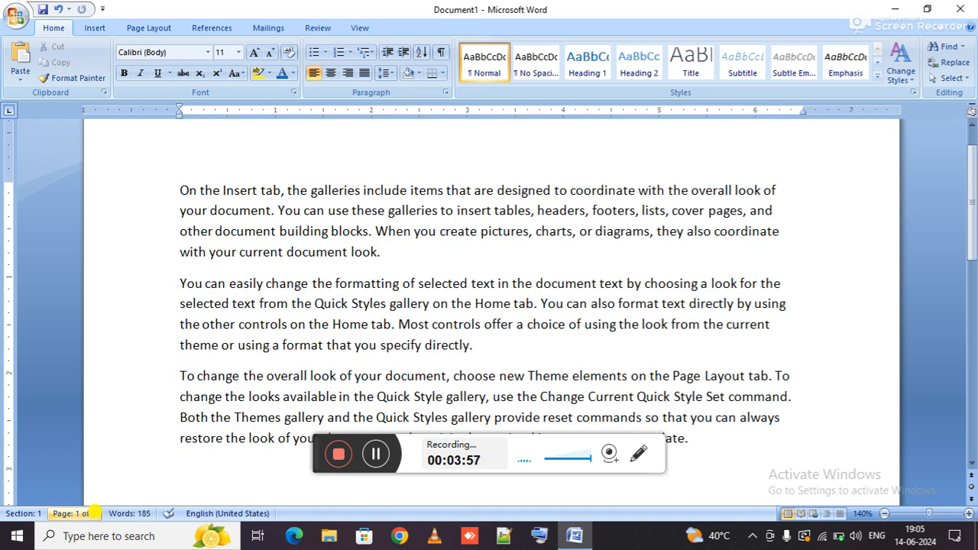
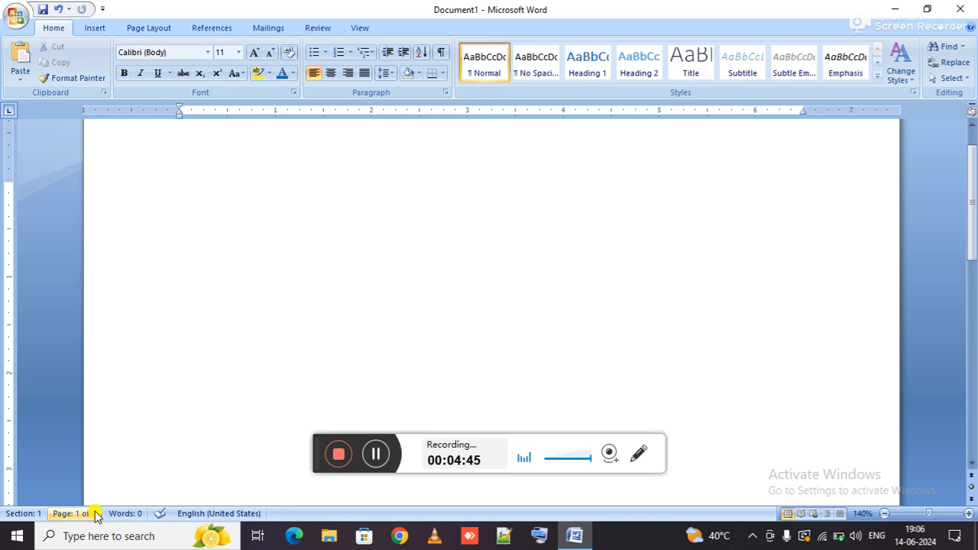
Step: Open the csir-1-10 PDF from the desktop and look through it as far as the Assignment 3 tasks
{"action": "key", "text": "super+d"}
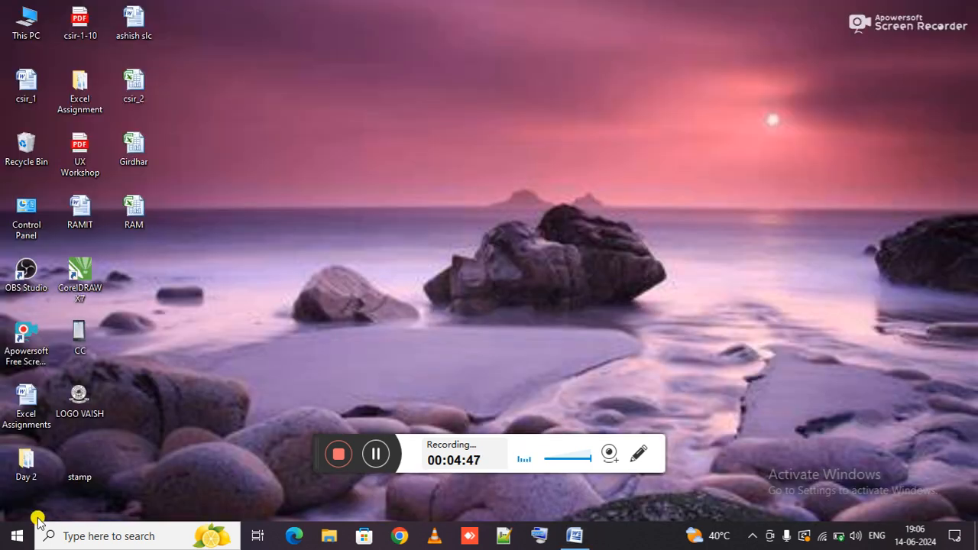
{"action": "double_click", "coordinate": [81, 20]}
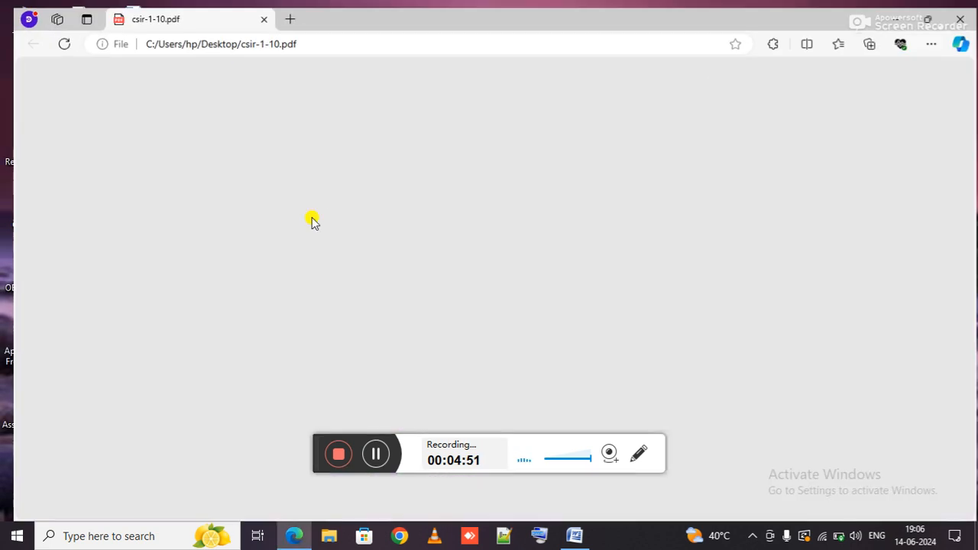
{"action": "scroll", "coordinate": [312, 219], "scroll_direction": "down", "scroll_amount": 15}
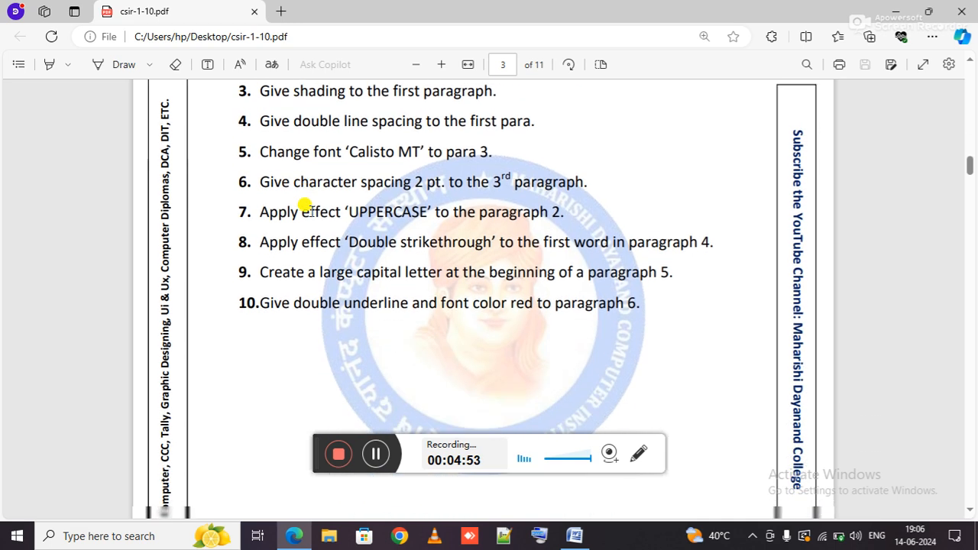
{"action": "scroll", "coordinate": [312, 190], "scroll_direction": "down", "scroll_amount": 1}
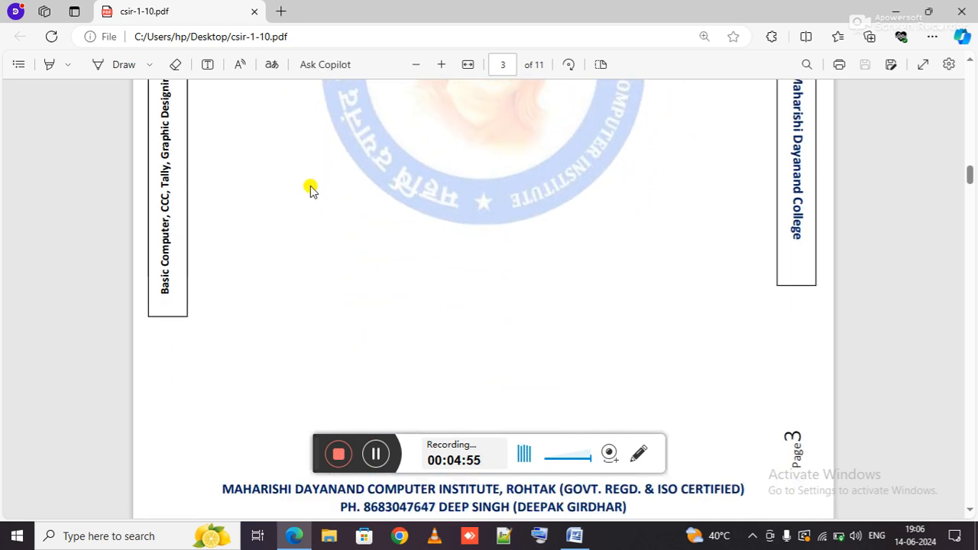
{"action": "scroll", "coordinate": [310, 190], "scroll_direction": "down", "scroll_amount": 6}
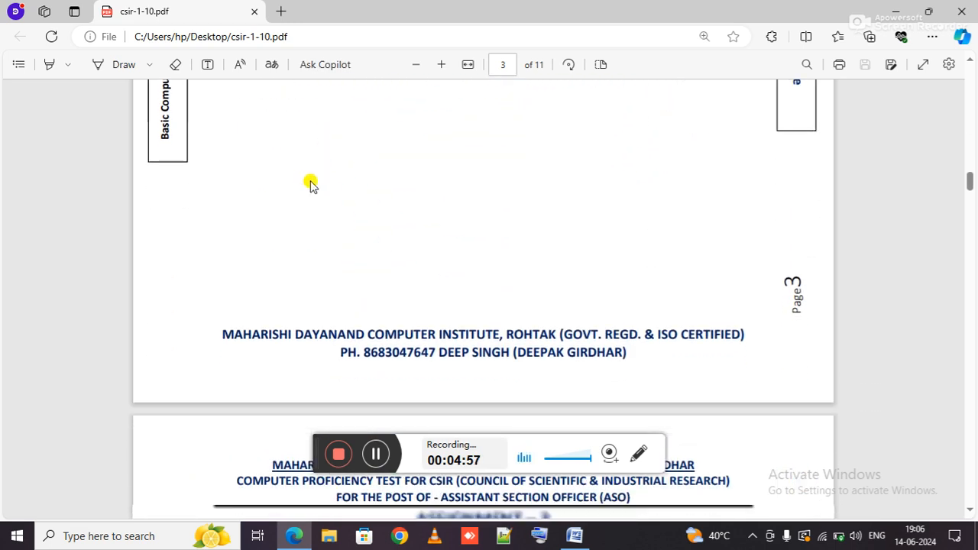
{"action": "scroll", "coordinate": [310, 185], "scroll_direction": "down", "scroll_amount": 2}
{"action": "scroll", "coordinate": [310, 186], "scroll_direction": "up", "scroll_amount": 1}
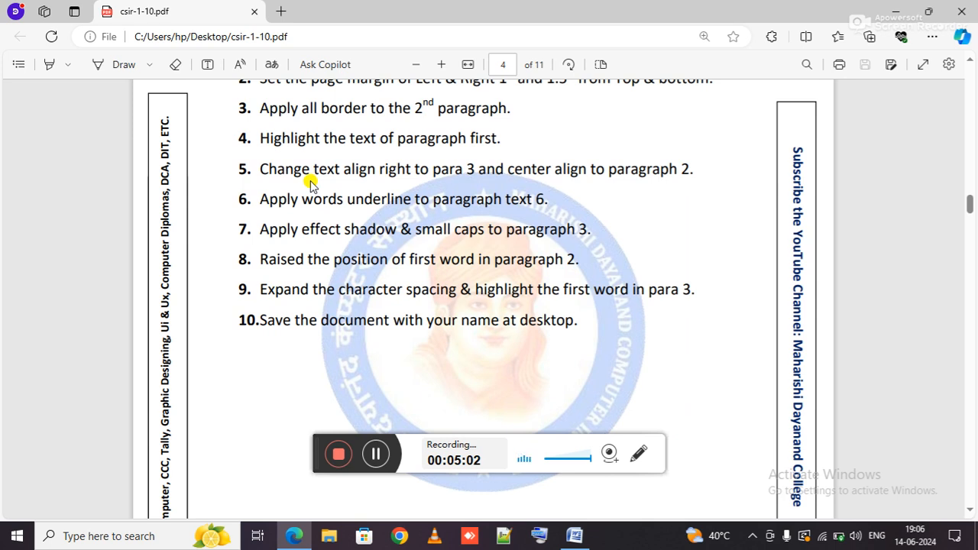
Step: Go to Assignment 4 in the PDF and read its Microsoft Word paragraph and the numbered tasks
{"action": "scroll", "coordinate": [310, 183], "scroll_direction": "down", "scroll_amount": 5}
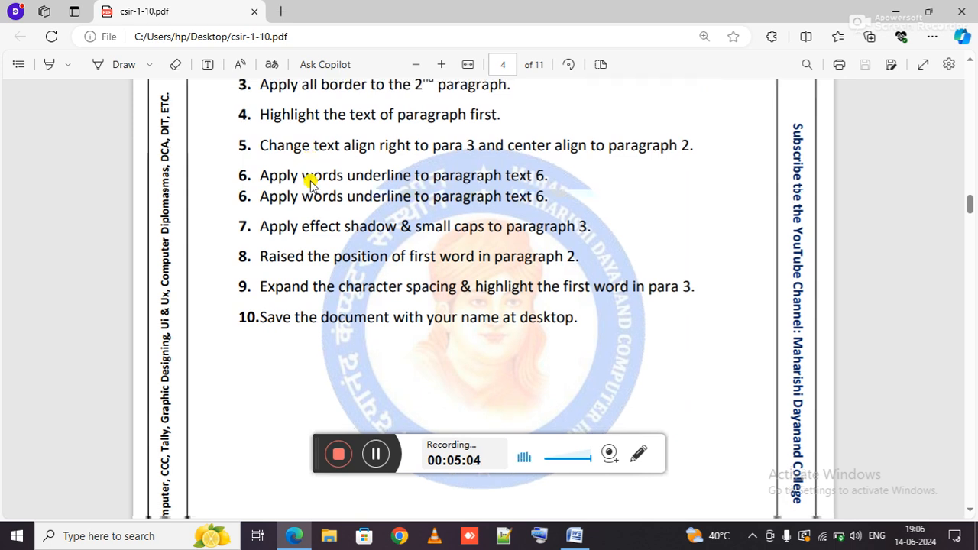
{"action": "scroll", "coordinate": [310, 184], "scroll_direction": "down", "scroll_amount": 2}
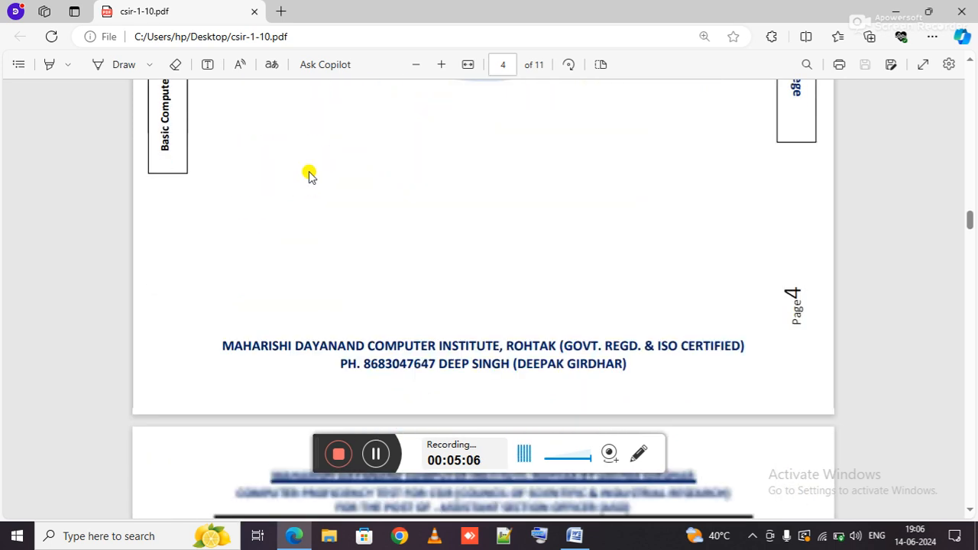
{"action": "scroll", "coordinate": [310, 175], "scroll_direction": "down", "scroll_amount": 6}
{"action": "scroll", "coordinate": [310, 175], "scroll_direction": "down", "scroll_amount": 3}
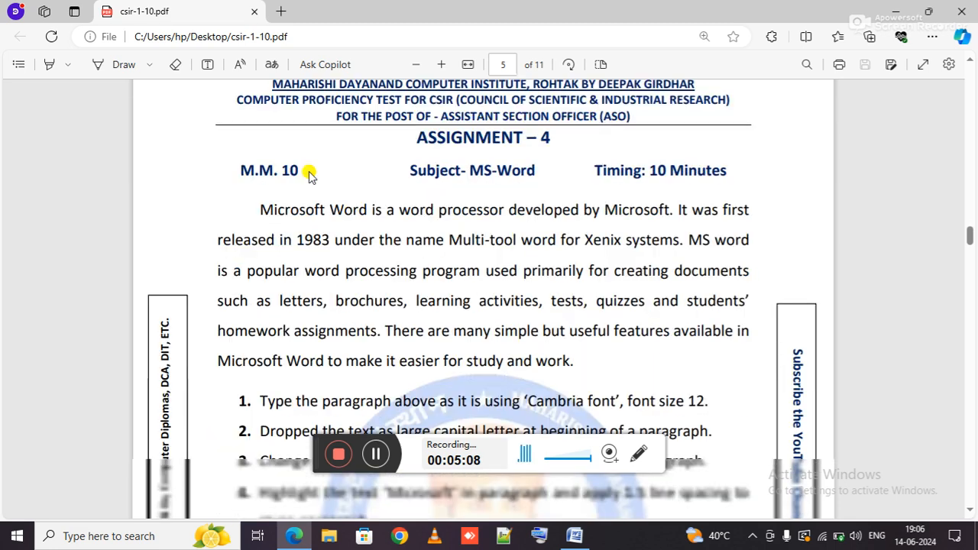
{"action": "left_click_drag", "start_coordinate": [256, 168], "coordinate": [575, 322]}
{"action": "left_click", "coordinate": [583, 324]}
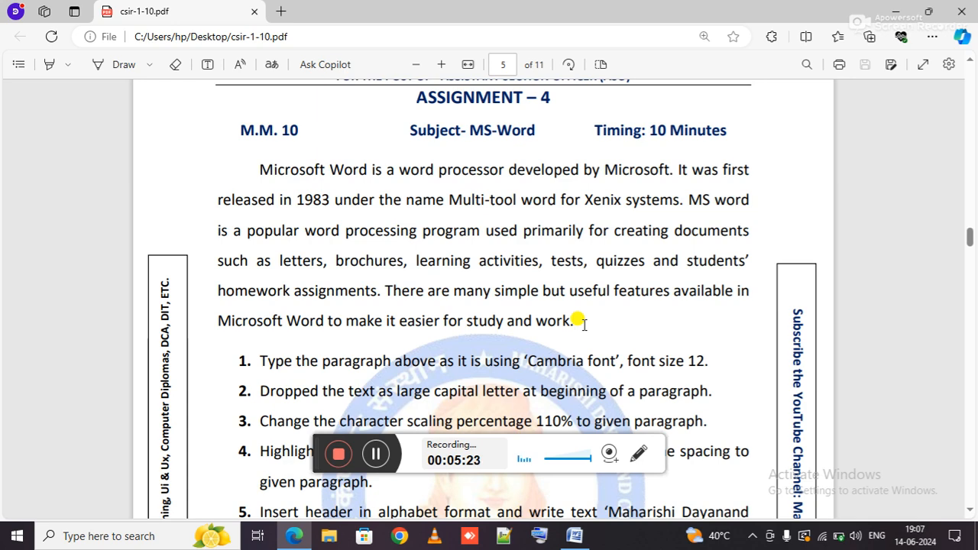
{"action": "scroll", "coordinate": [583, 324], "scroll_direction": "down", "scroll_amount": 5}
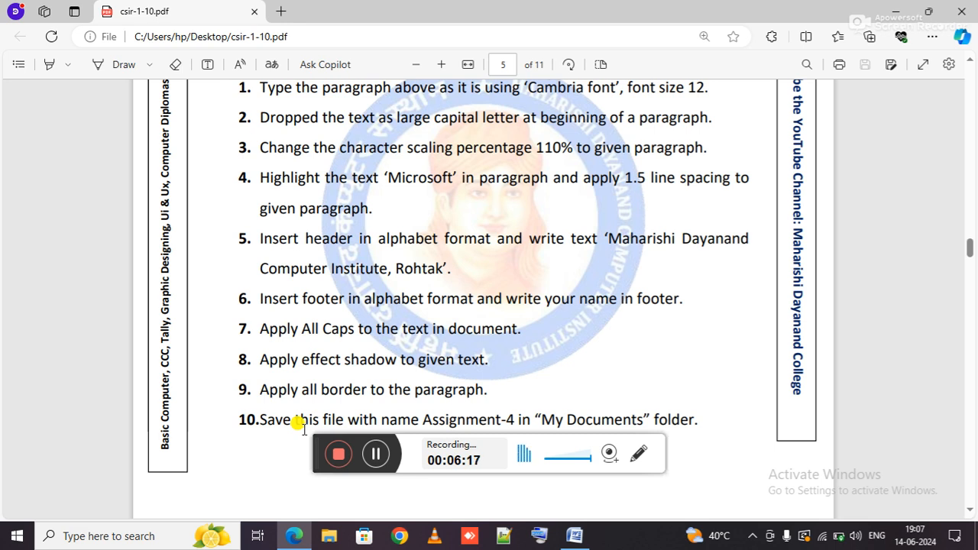
Step: Switch back to the blank Word document and fill it with sample paragraphs using =rand()
{"action": "key", "text": "alt+Tab"}
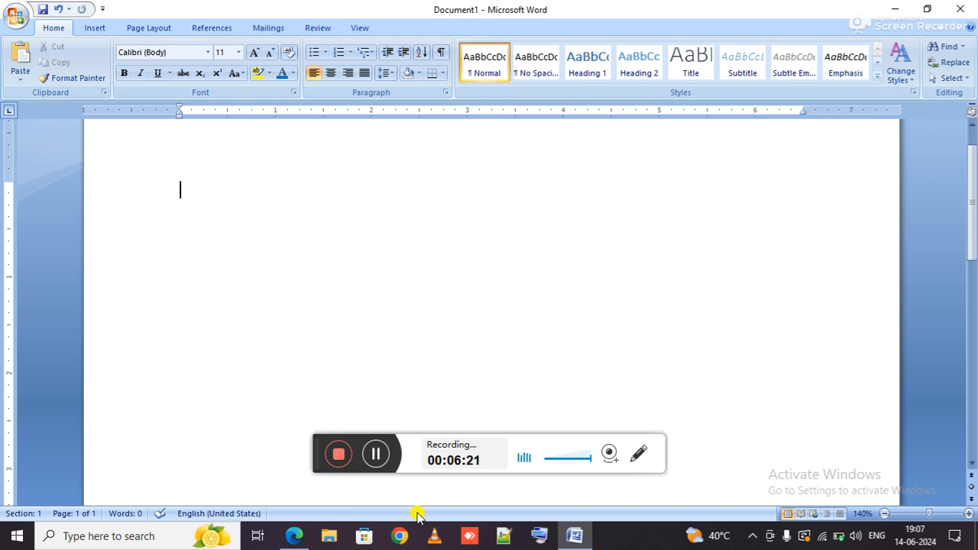
{"action": "scroll", "coordinate": [435, 247], "scroll_direction": "up", "scroll_amount": 1}
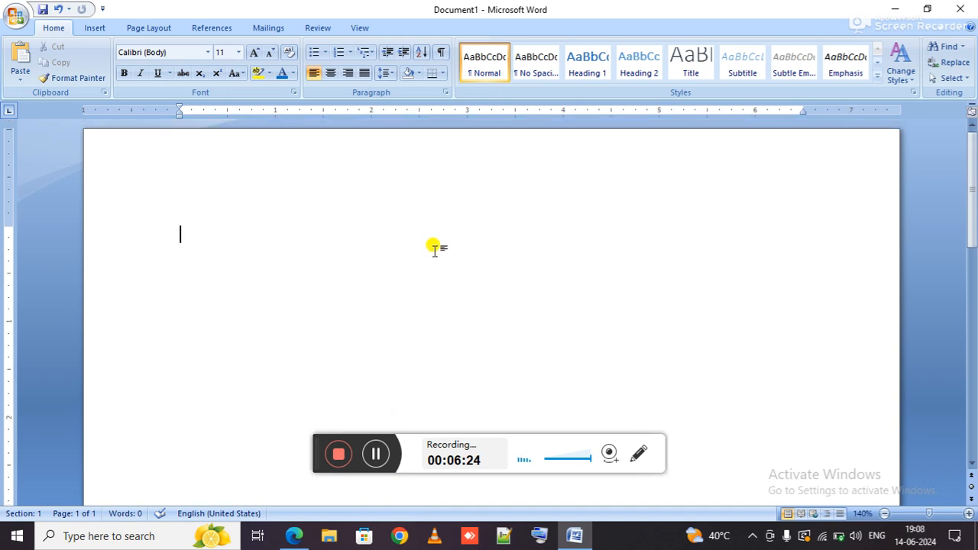
{"action": "type", "text": "=r"}
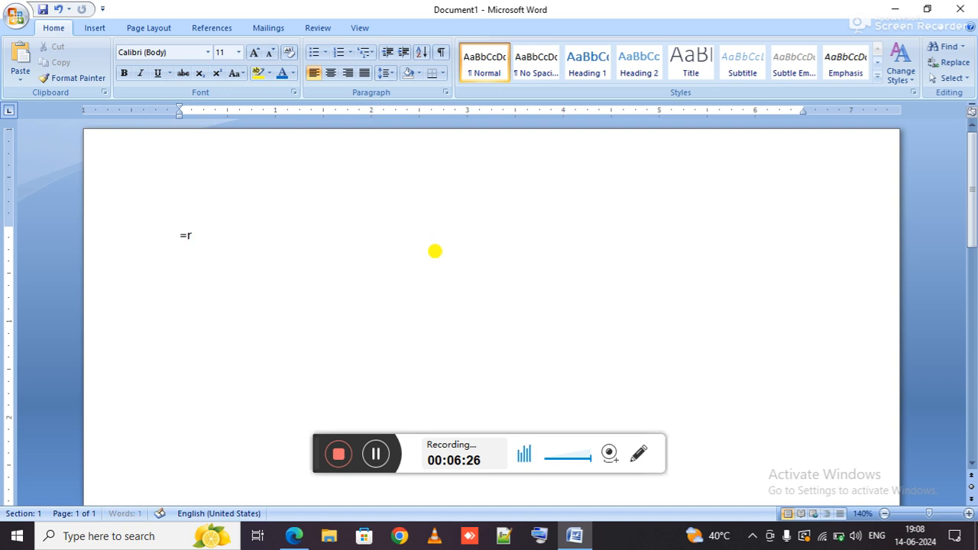
{"action": "type", "text": "and()"}
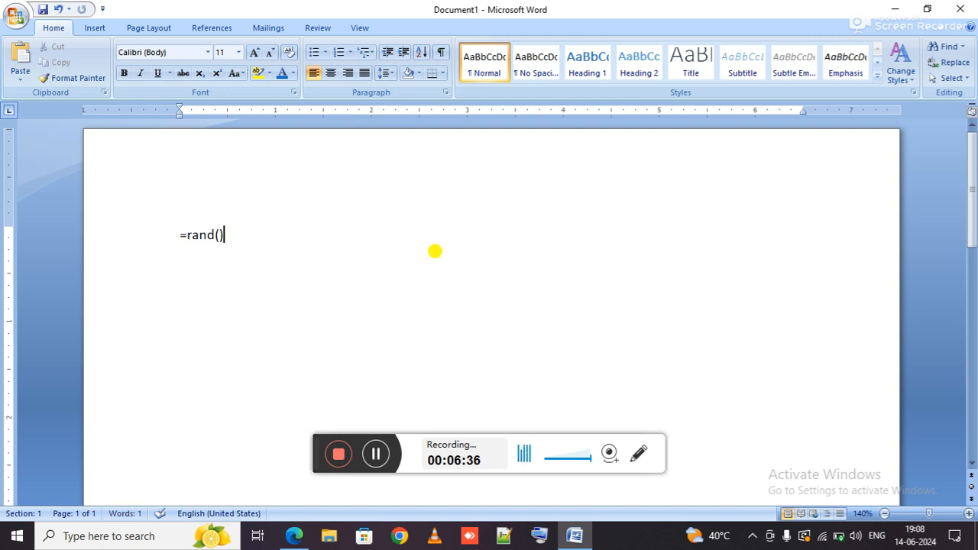
{"action": "key", "text": "Return"}
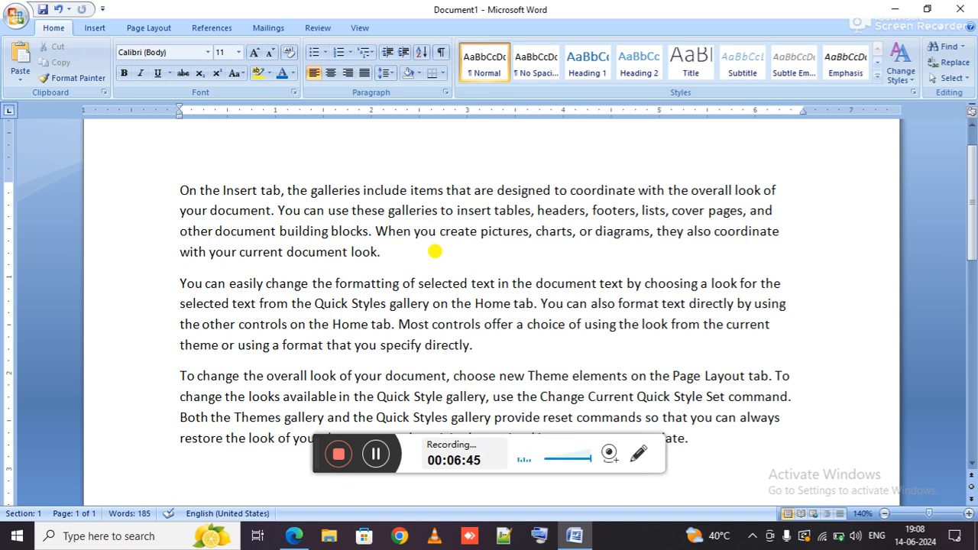
Step: Return to the csir-1-10 PDF and examine Assignment 3's text-generating command and first tasks
{"action": "key", "text": "alt+Tab"}
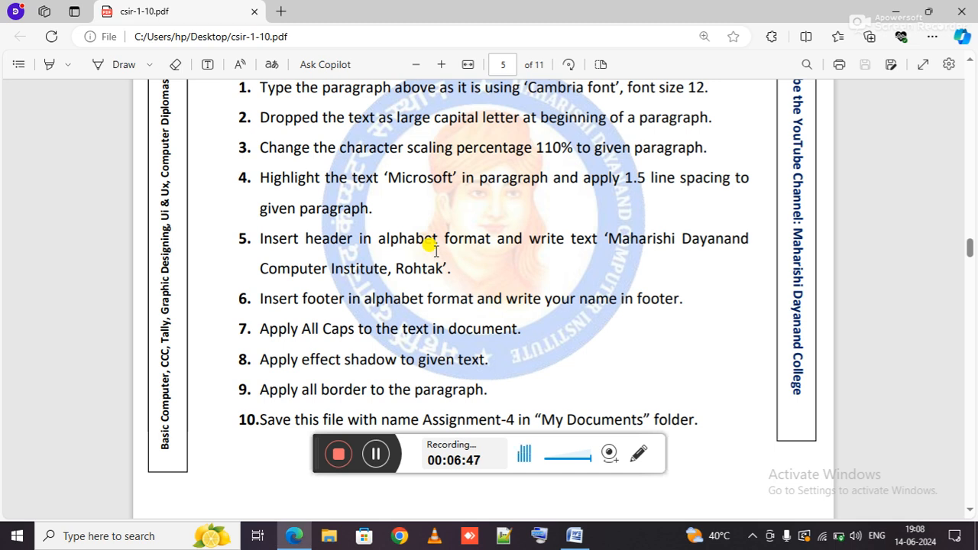
{"action": "scroll", "coordinate": [452, 120], "scroll_direction": "up", "scroll_amount": 5}
{"action": "scroll", "coordinate": [452, 120], "scroll_direction": "up", "scroll_amount": 10}
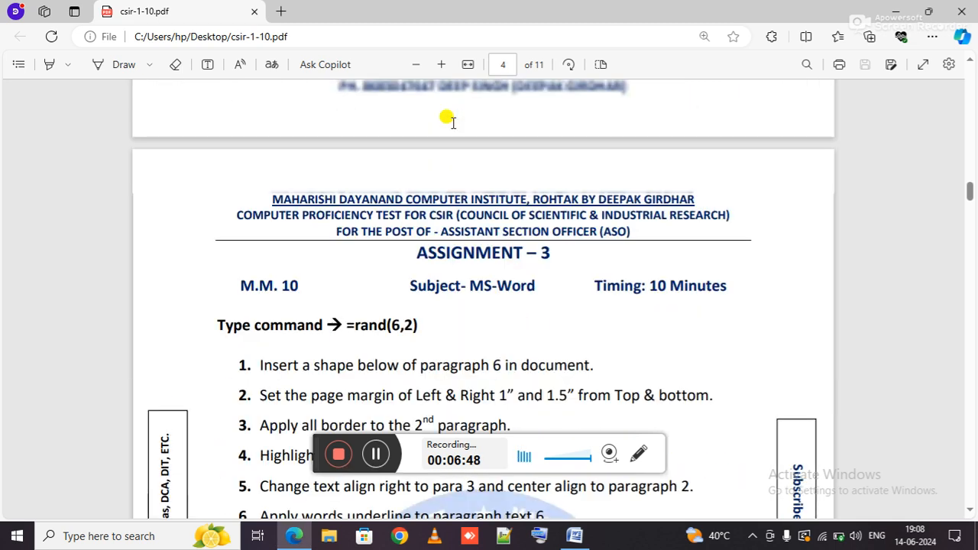
{"action": "scroll", "coordinate": [452, 120], "scroll_direction": "up", "scroll_amount": 10}
{"action": "scroll", "coordinate": [452, 120], "scroll_direction": "down", "scroll_amount": 15}
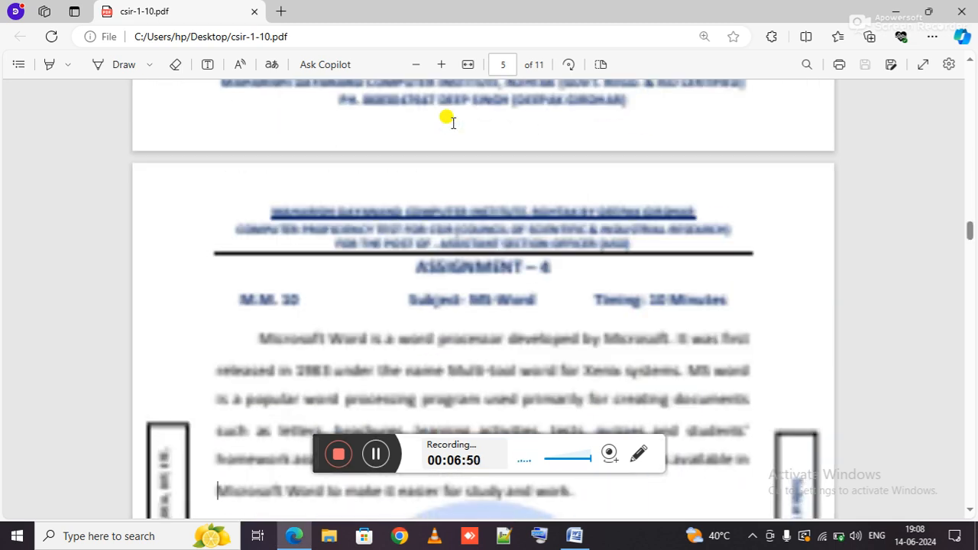
{"action": "scroll", "coordinate": [452, 120], "scroll_direction": "up", "scroll_amount": 5}
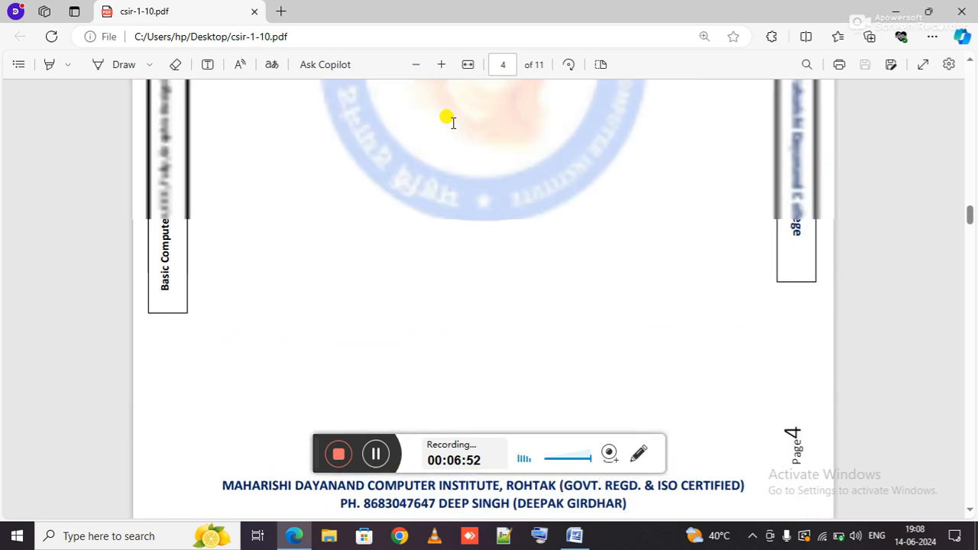
{"action": "scroll", "coordinate": [451, 120], "scroll_direction": "up", "scroll_amount": 2}
{"action": "scroll", "coordinate": [453, 122], "scroll_direction": "up", "scroll_amount": 1}
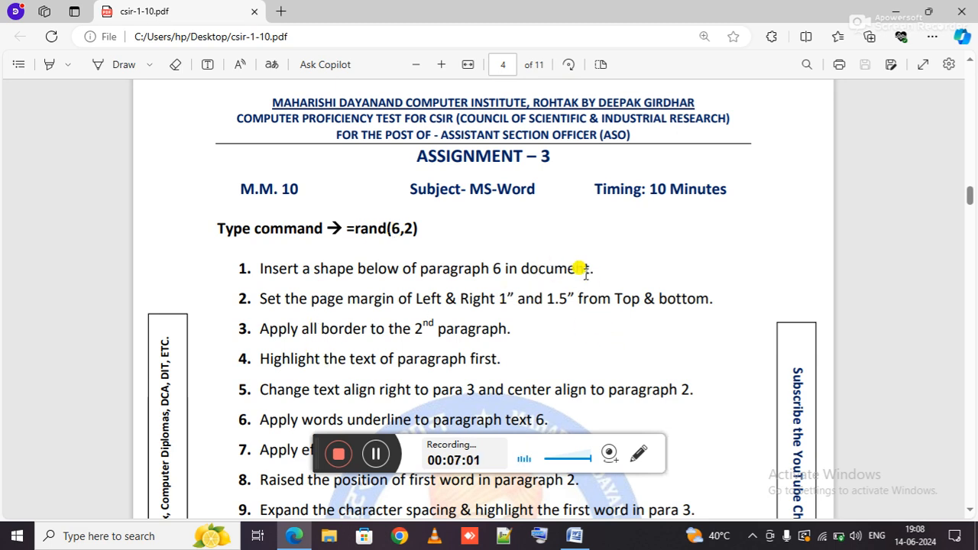
Step: Note Assignment 3's command in the PDF and, back in the Word document, generate the sample paragraphs with =rand(6,2)
{"action": "left_click_drag", "start_coordinate": [421, 231], "coordinate": [349, 235]}
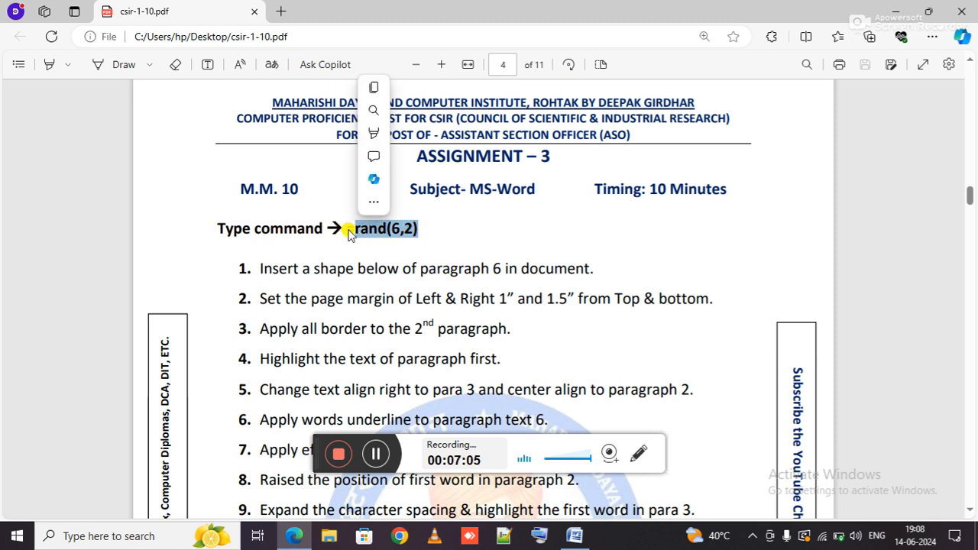
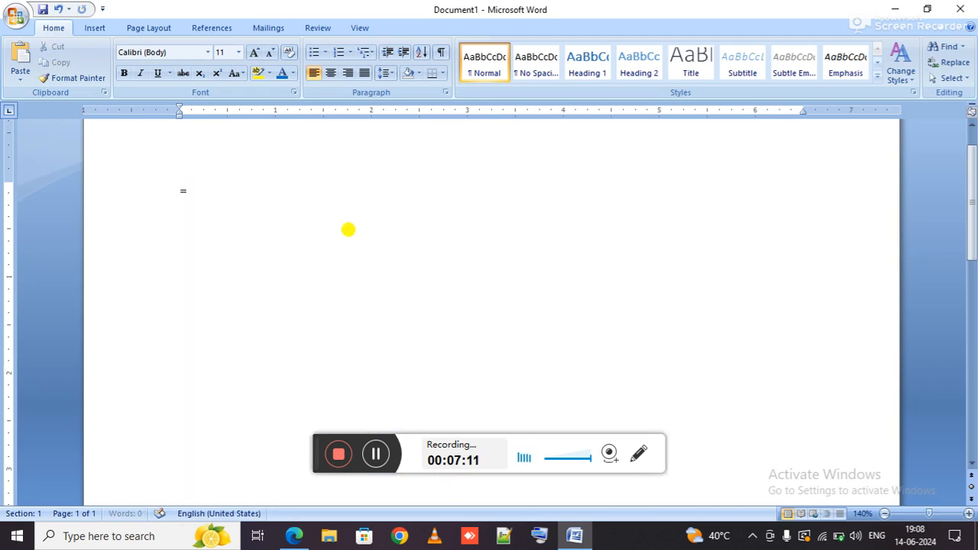
{"action": "type", "text": "("}
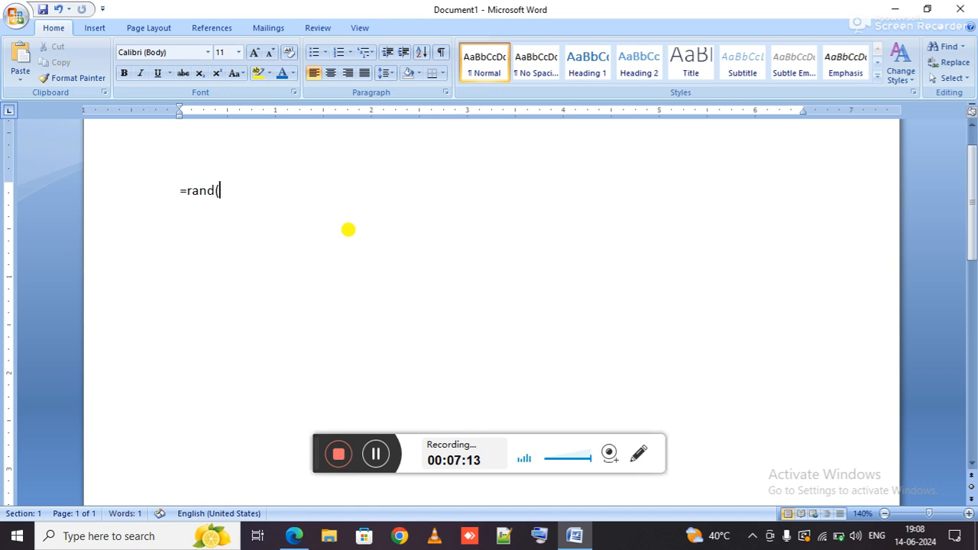
{"action": "type", "text": "6,2)"}
{"action": "key", "text": "Return"}
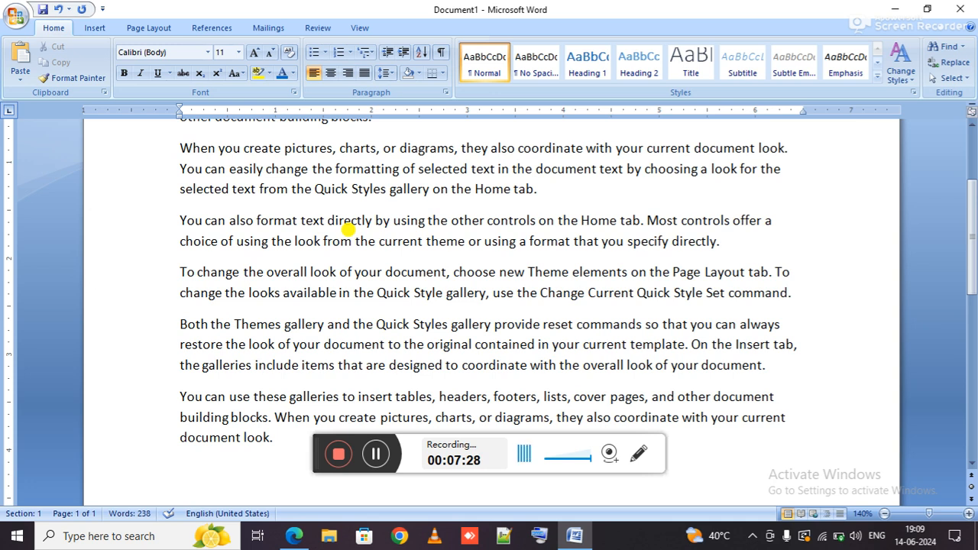
{"action": "key", "text": "ctrl+Home"}
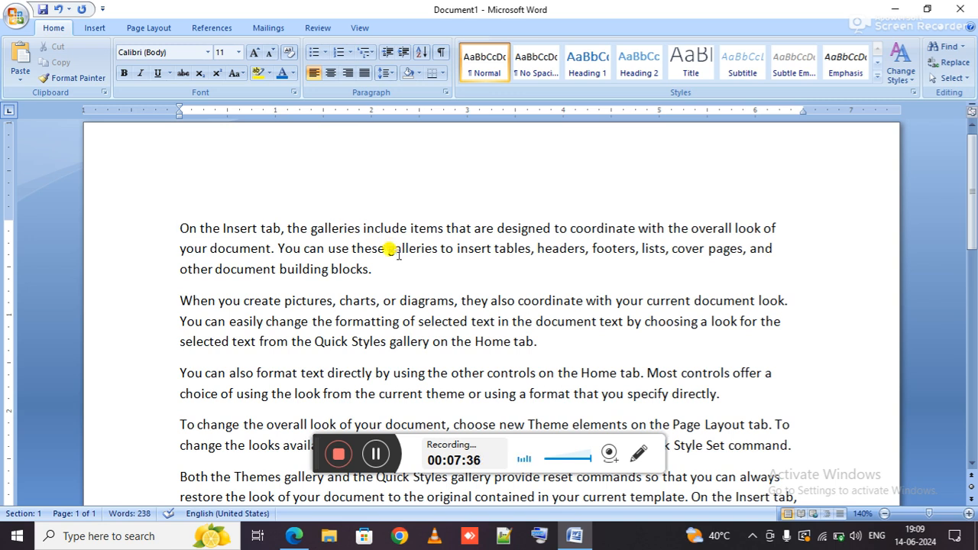
Step: Format the first paragraph as bold and italic
{"action": "left_click_drag", "start_coordinate": [373, 267], "coordinate": [157, 217]}
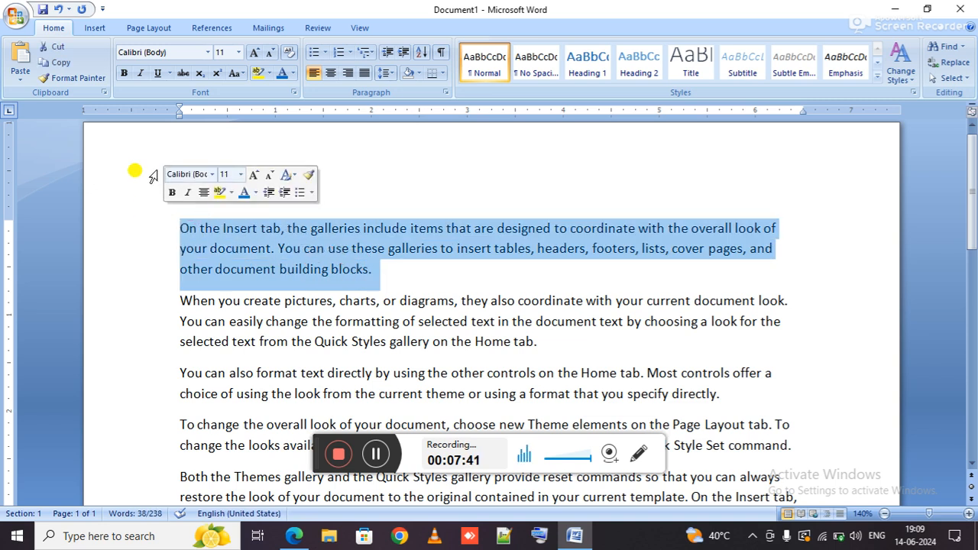
{"action": "left_click", "coordinate": [123, 74]}
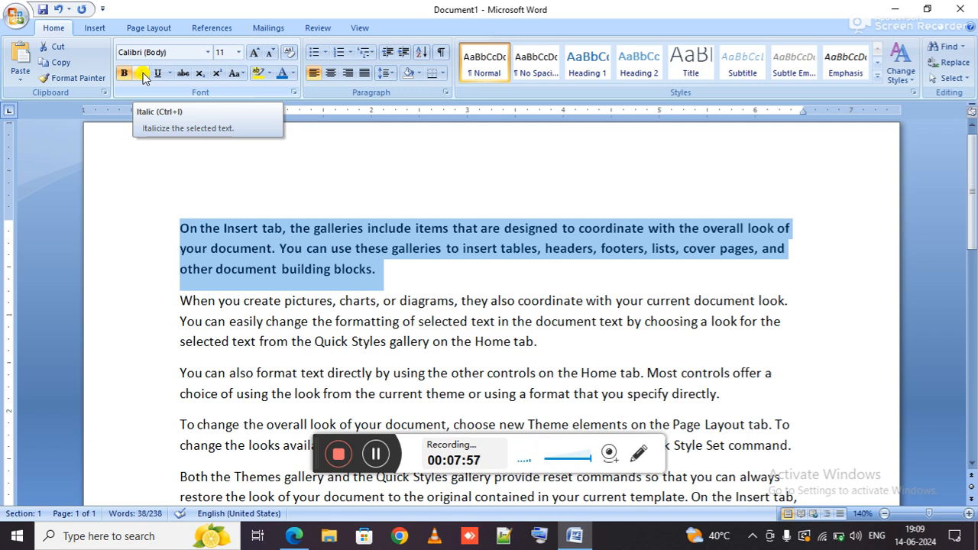
{"action": "left_click", "coordinate": [143, 74]}
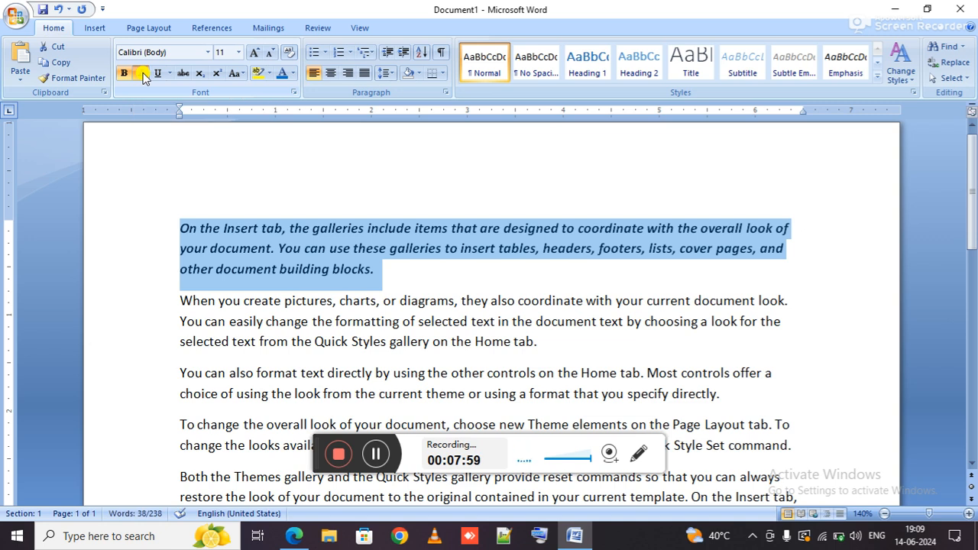
Step: Write "Oblique /" at the end of the first paragraph and erase it again
{"action": "left_click", "coordinate": [398, 274]}
{"action": "type", "text": "blocks. Oblique"}
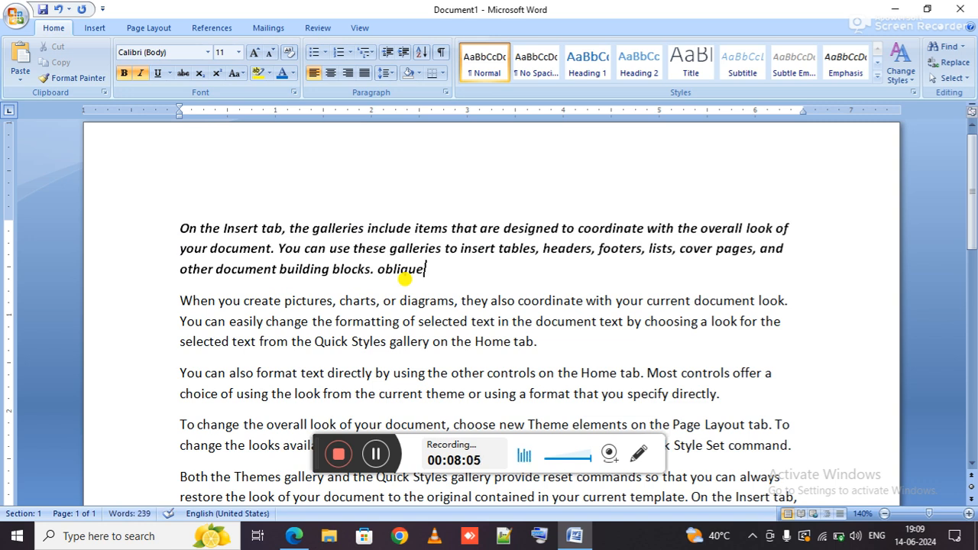
{"action": "type", "text": " /"}
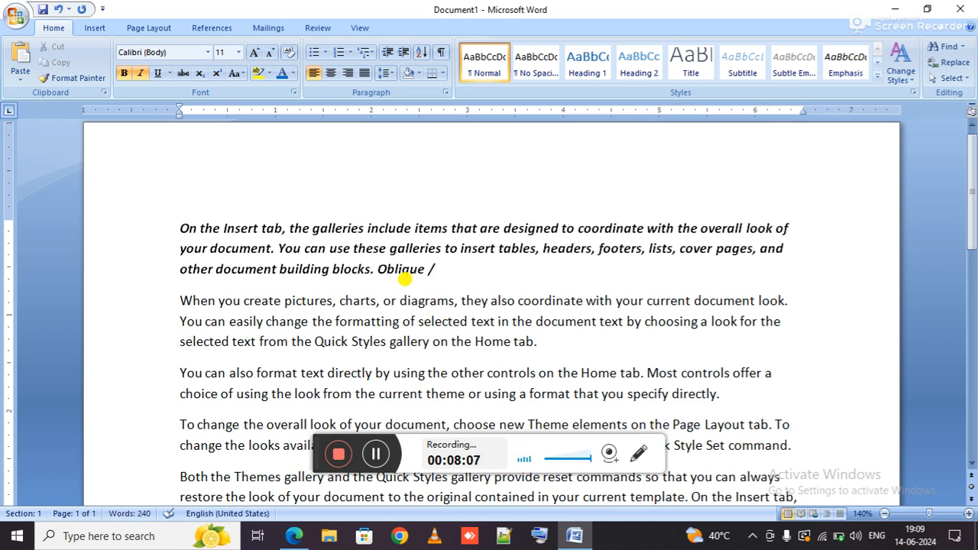
{"action": "key", "text": "BackSpace"}
{"action": "key", "text": "BackSpace"}
{"action": "key", "text": "BackSpace"}
{"action": "key", "text": "BackSpace"}
{"action": "key", "text": "BackSpace"}
{"action": "key", "text": "BackSpace"}
{"action": "key", "text": "BackSpace"}
{"action": "key", "text": "BackSpace"}
{"action": "key", "text": "BackSpace"}
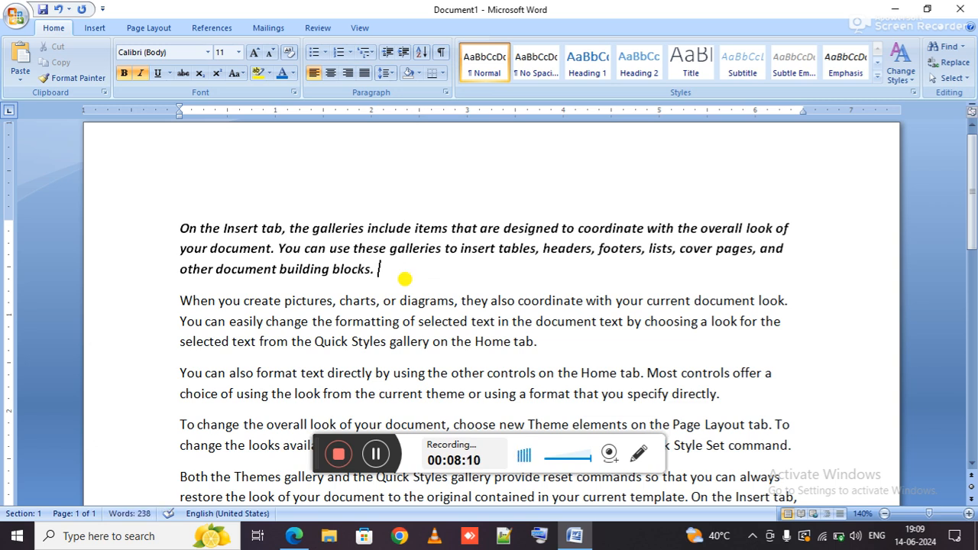
Step: Remove the italic formatting from the first paragraph and give it a single underline
{"action": "triple_click", "coordinate": [405, 280]}
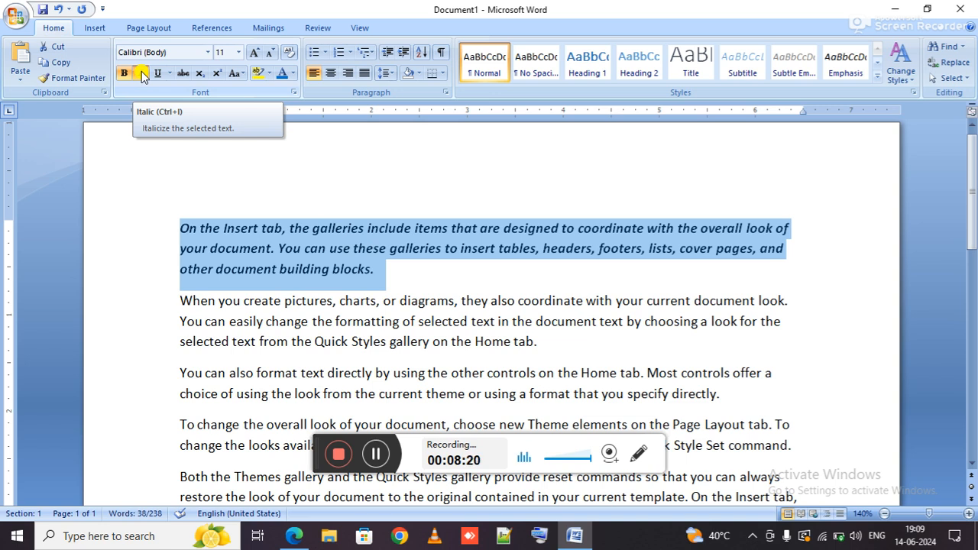
{"action": "left_click", "coordinate": [142, 74]}
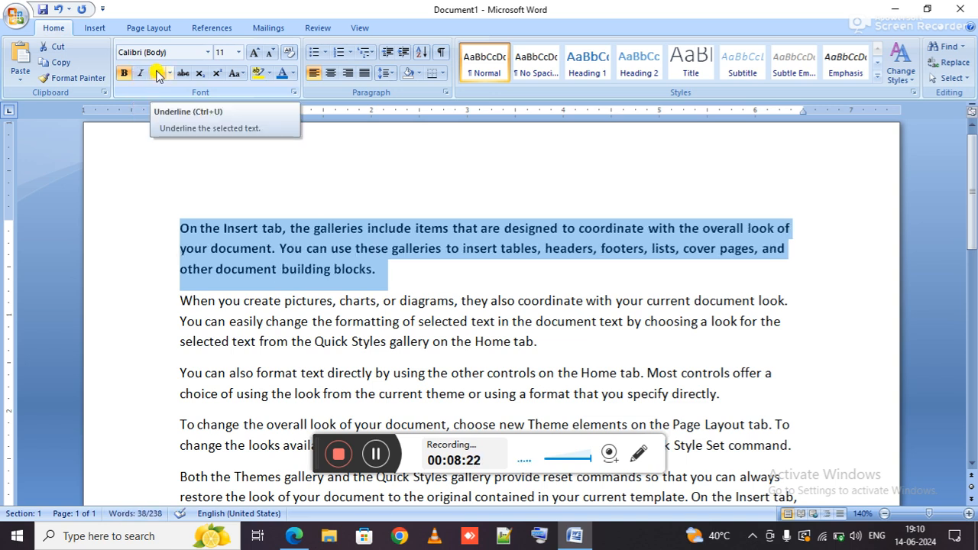
{"action": "left_click", "coordinate": [157, 74]}
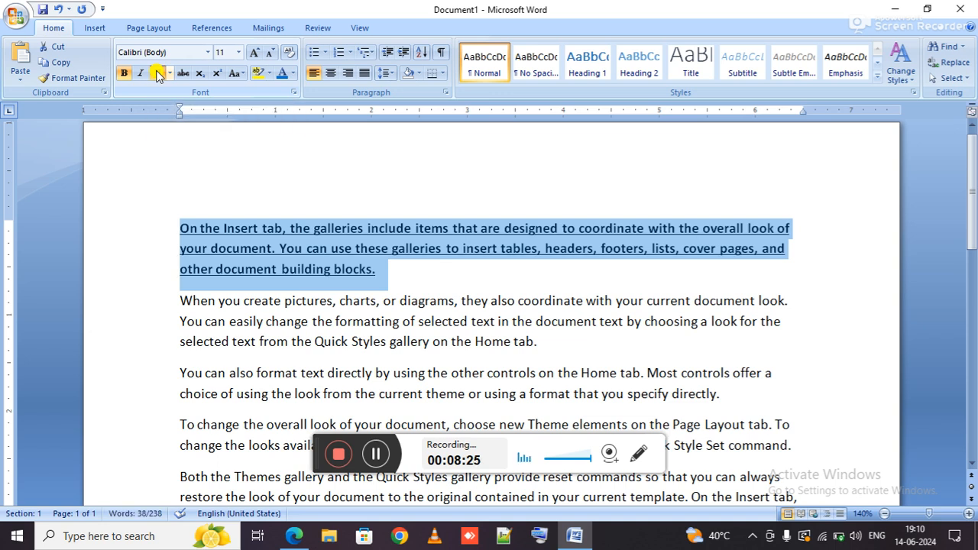
Step: Preview the underline styles on the first paragraph, and try a bottom border on it before removing that border
{"action": "left_click", "coordinate": [169, 73]}
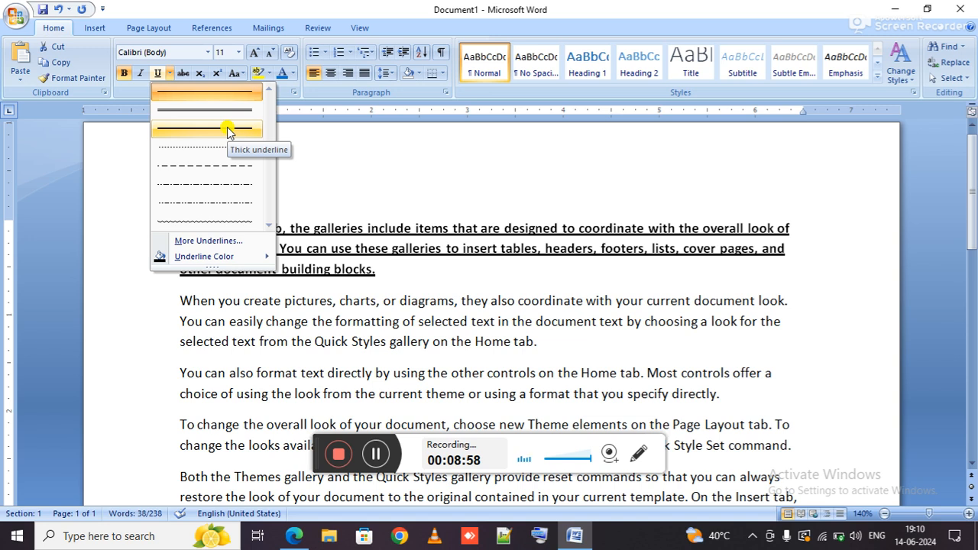
{"action": "left_click", "coordinate": [427, 270]}
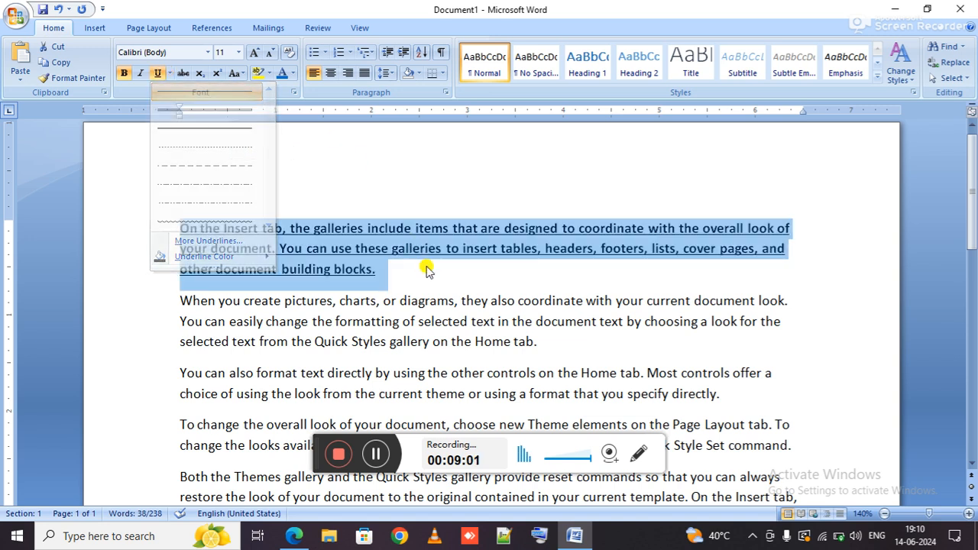
{"action": "left_click", "coordinate": [432, 75]}
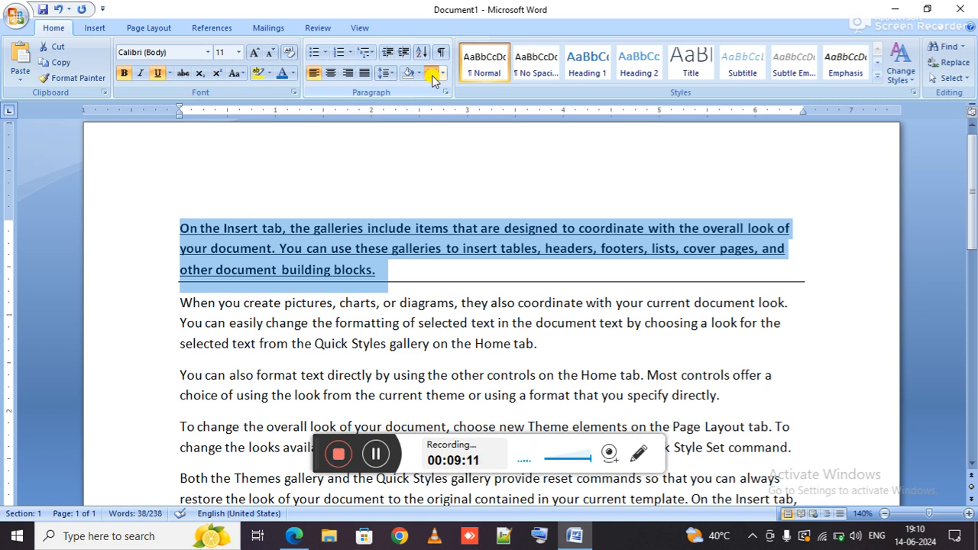
{"action": "left_click", "coordinate": [432, 75]}
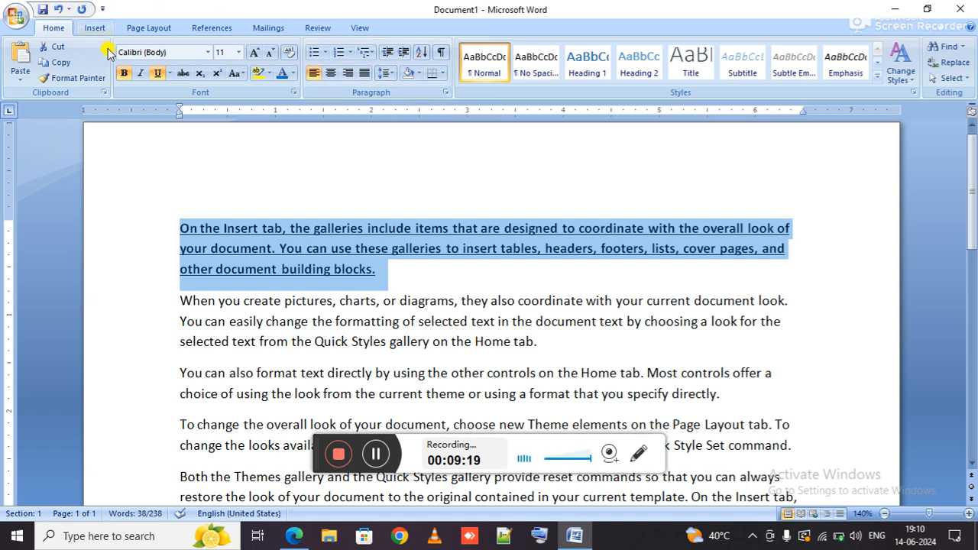
Step: Change the first paragraph's underline style to Words only
{"action": "left_click", "coordinate": [168, 74]}
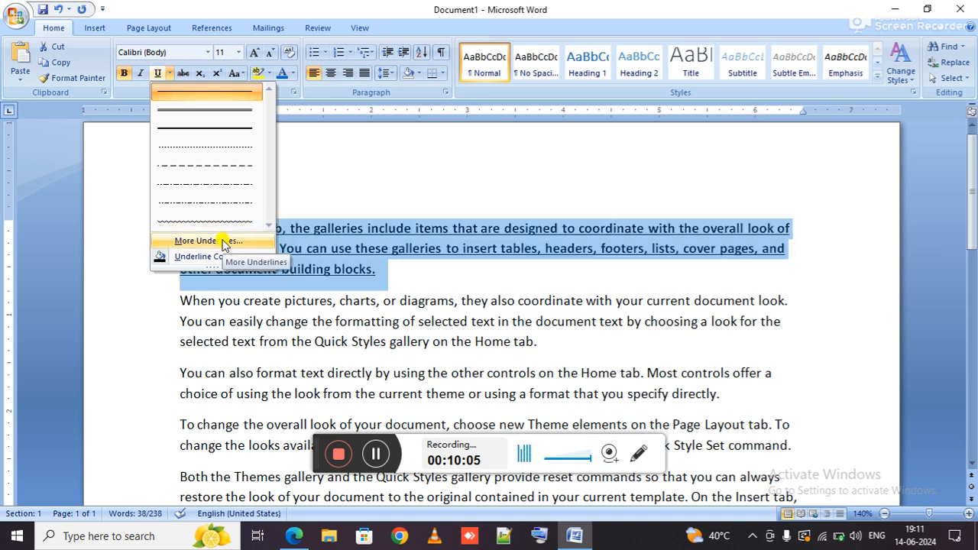
{"action": "left_click", "coordinate": [223, 241]}
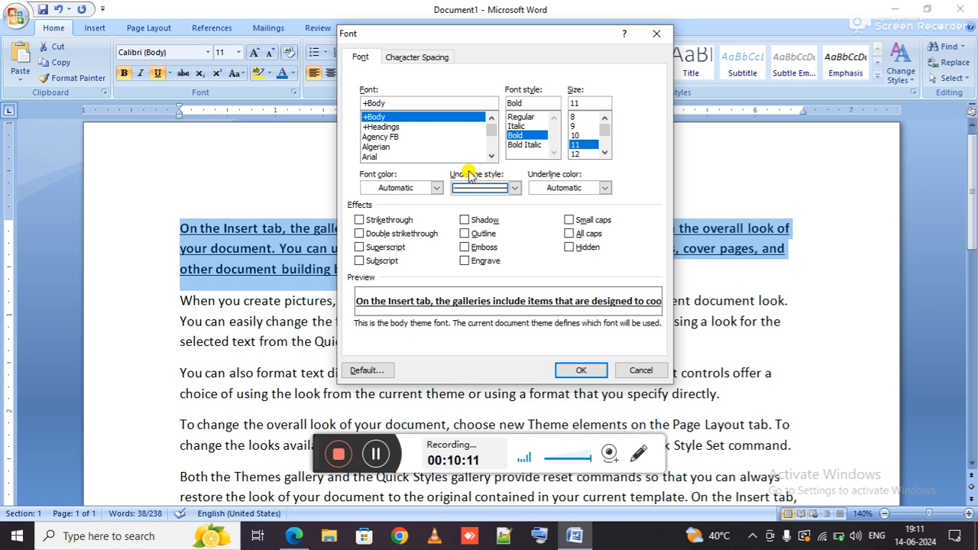
{"action": "left_click", "coordinate": [480, 191]}
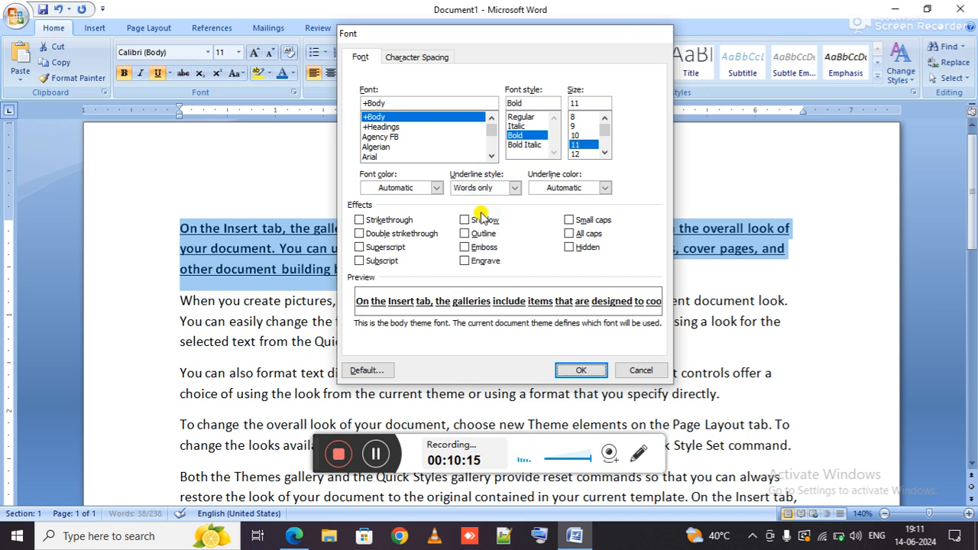
{"action": "key", "text": "Return"}
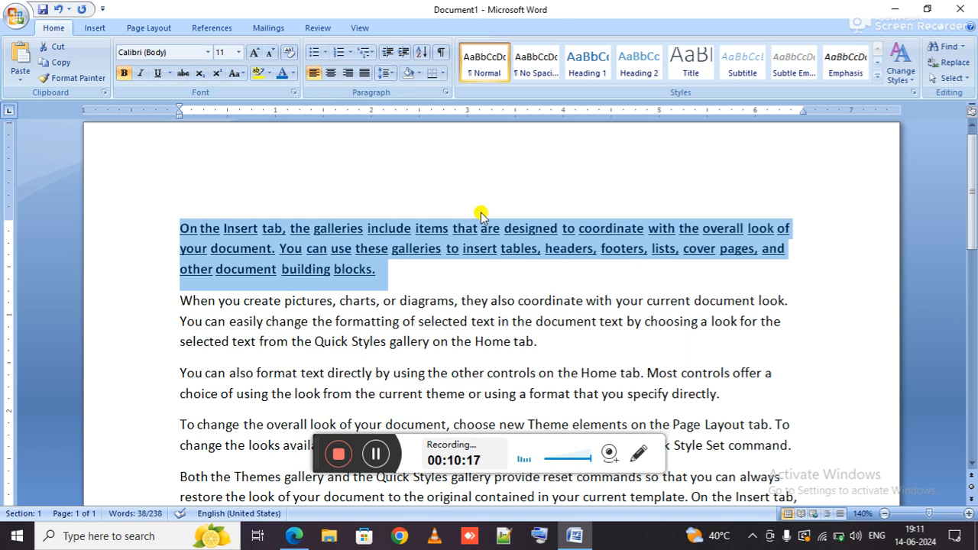
{"action": "left_click", "coordinate": [479, 216]}
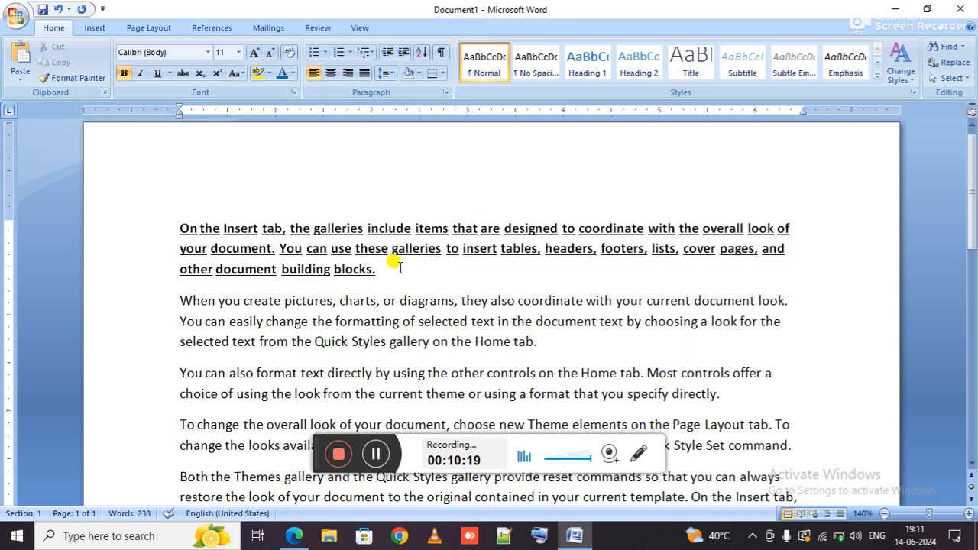
Step: Set the first paragraph's font size to 16
{"action": "left_click_drag", "start_coordinate": [392, 264], "coordinate": [174, 181]}
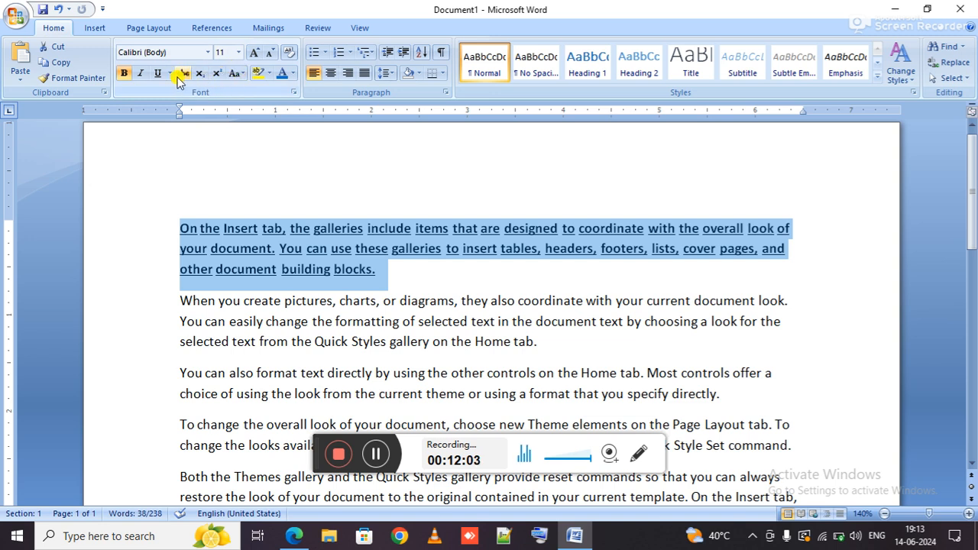
{"action": "left_click", "coordinate": [238, 55]}
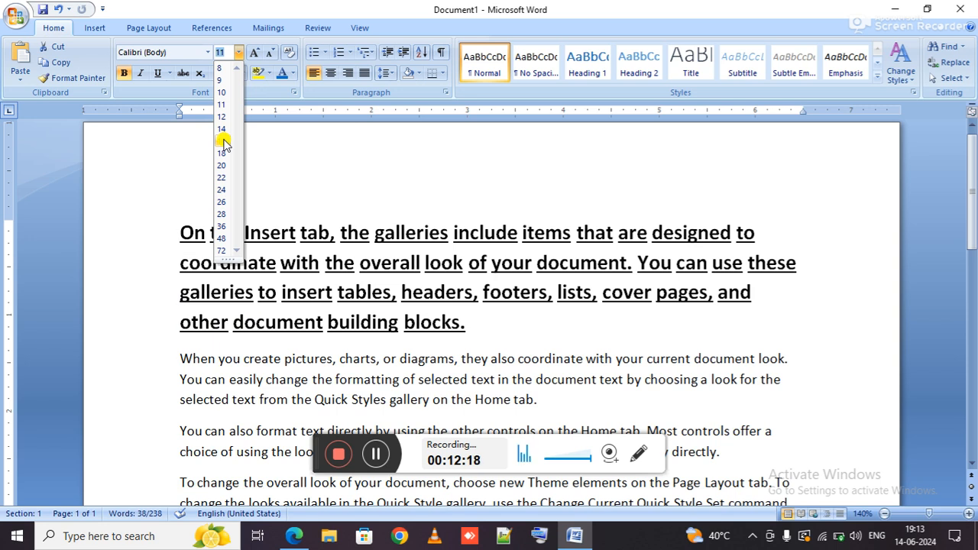
{"action": "left_click", "coordinate": [222, 141]}
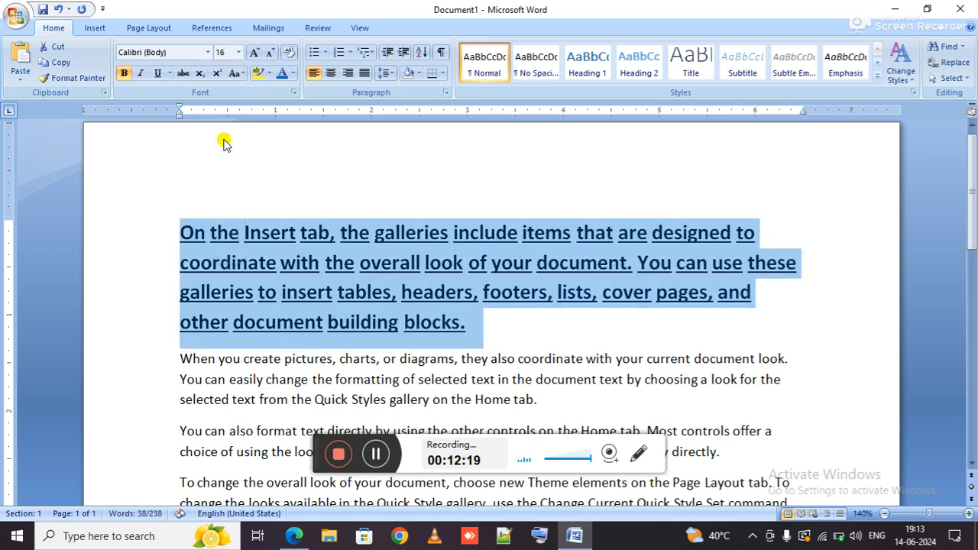
Step: Give the first paragraph a custom font size of 17, which is not among the preset sizes
{"action": "left_click", "coordinate": [239, 52]}
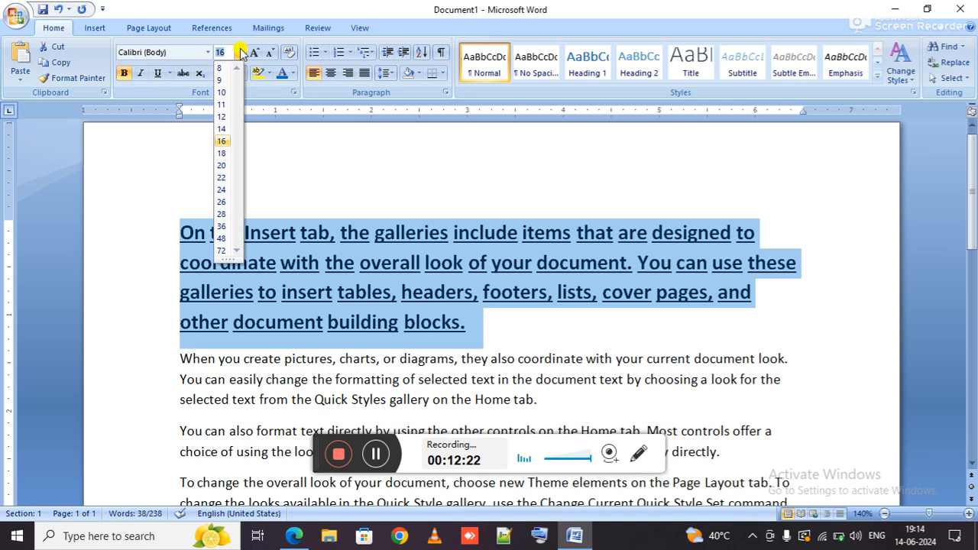
{"action": "type", "text": "17"}
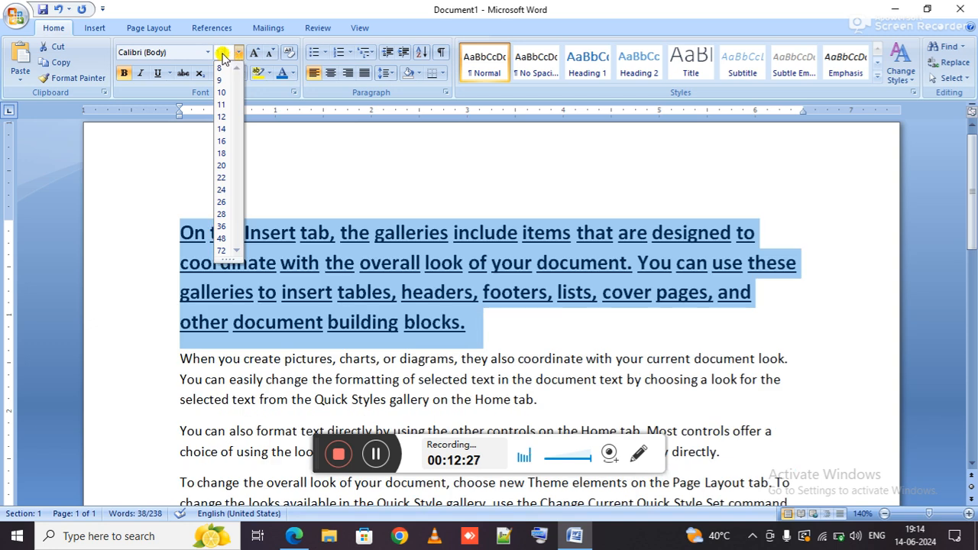
{"action": "key", "text": "Return"}
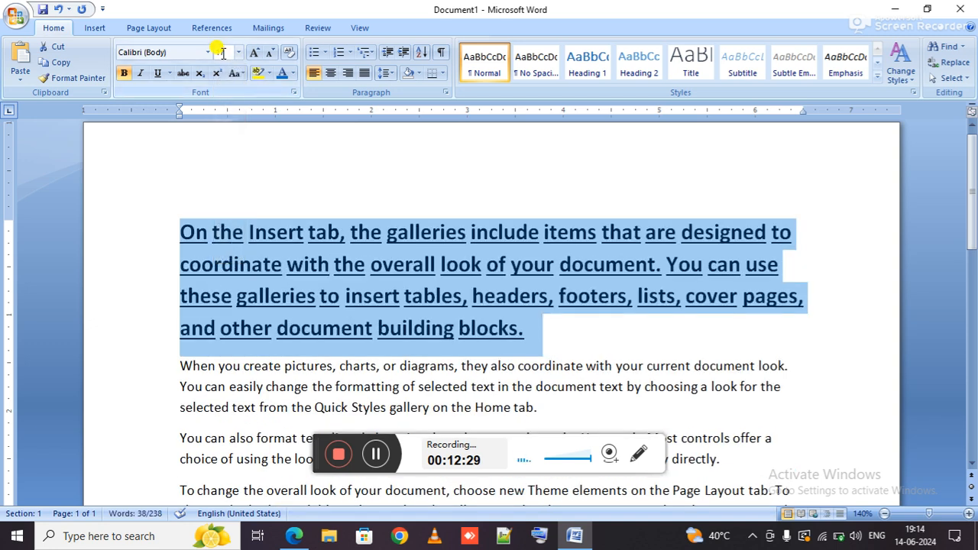
{"action": "key", "text": "Left"}
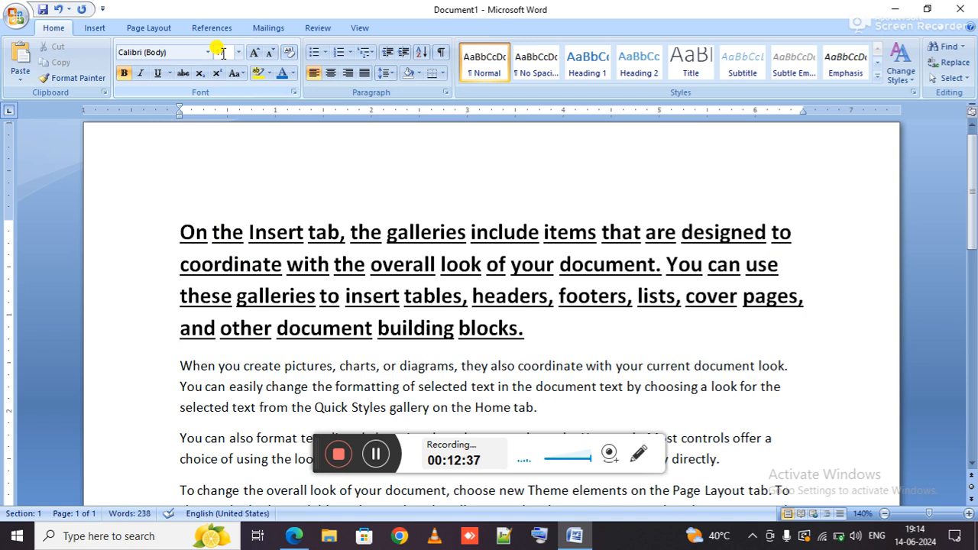
Step: Enlarge the first paragraph's font stepwise to 22 with Grow Font and reduce it one step to 20 with Shrink Font
{"action": "key", "text": "ctrl+shift+Down"}
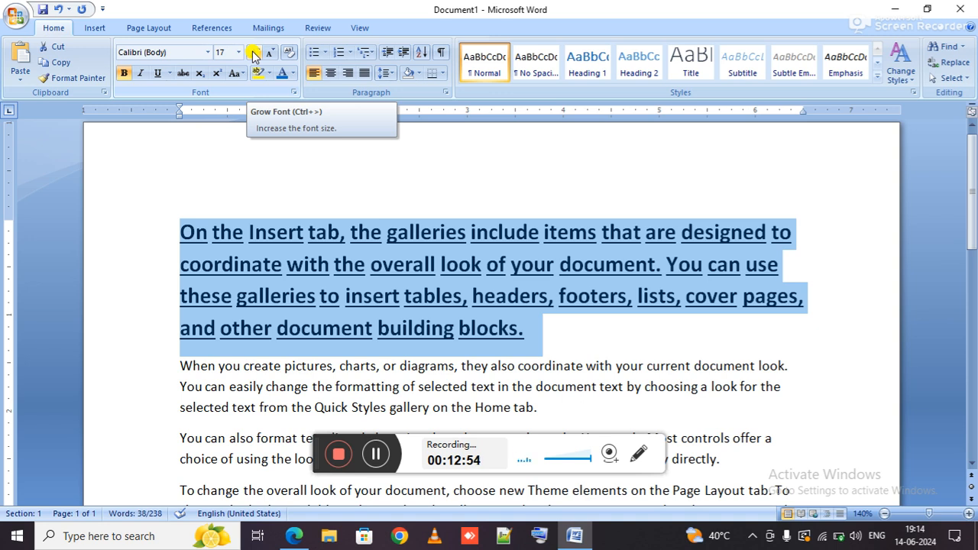
{"action": "left_click", "coordinate": [253, 53]}
{"action": "left_click", "coordinate": [254, 53]}
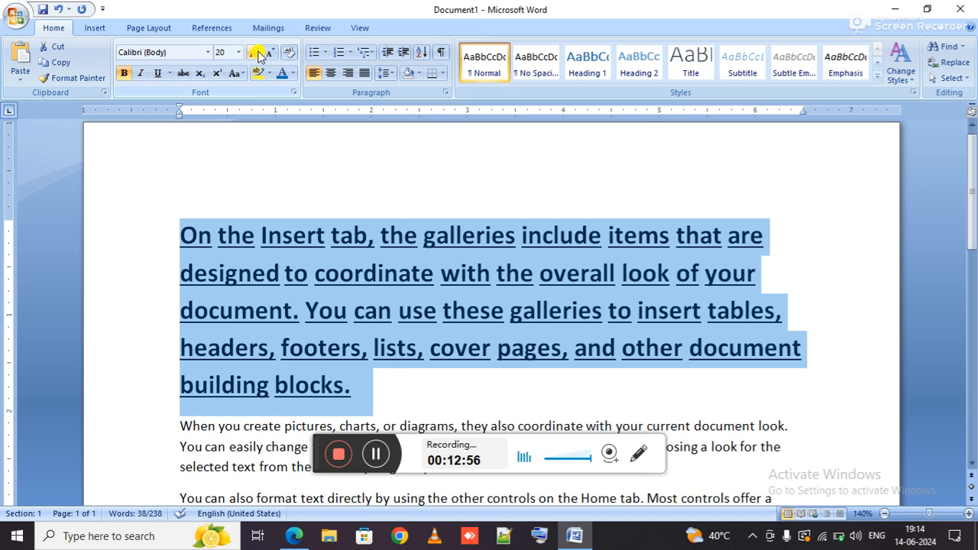
{"action": "left_click", "coordinate": [258, 55]}
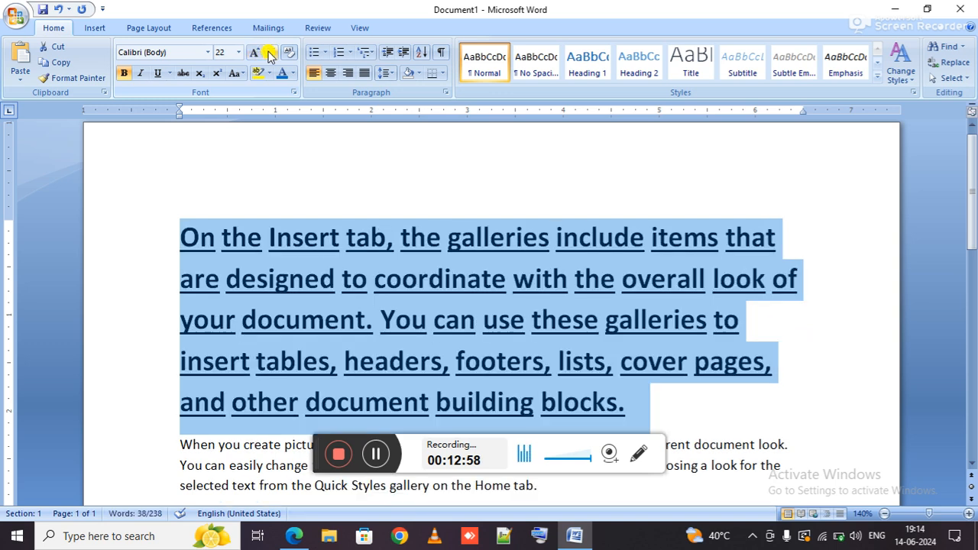
{"action": "left_click", "coordinate": [269, 54]}
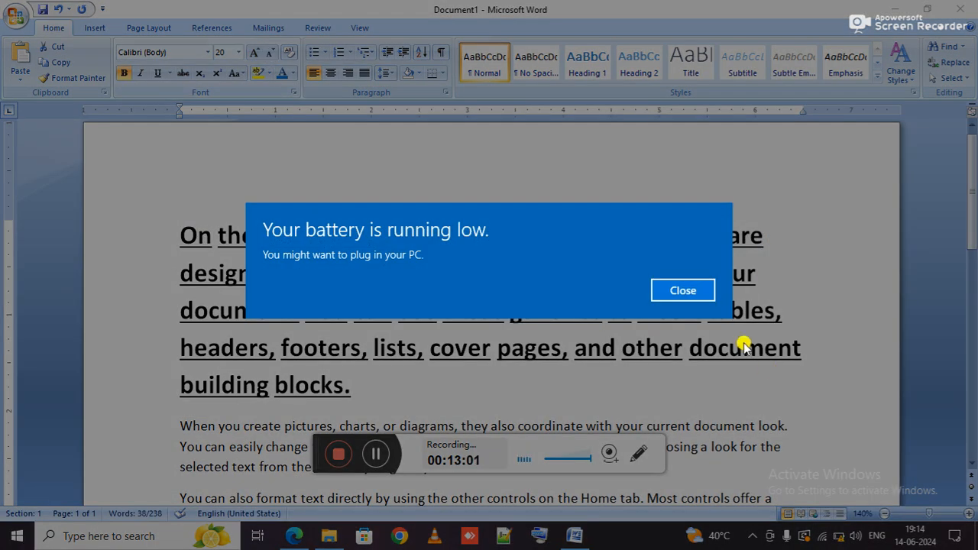
{"action": "left_click", "coordinate": [688, 291]}
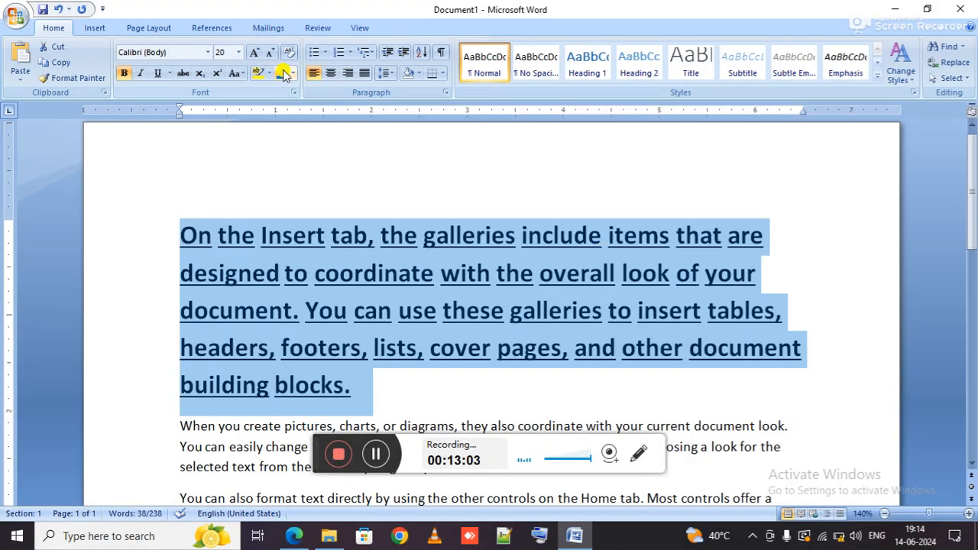
Step: Enlarge the first paragraph's font to 24 with Grow Font, reduce it to 18 with Shrink Font, and remove its underline
{"action": "left_click", "coordinate": [239, 55]}
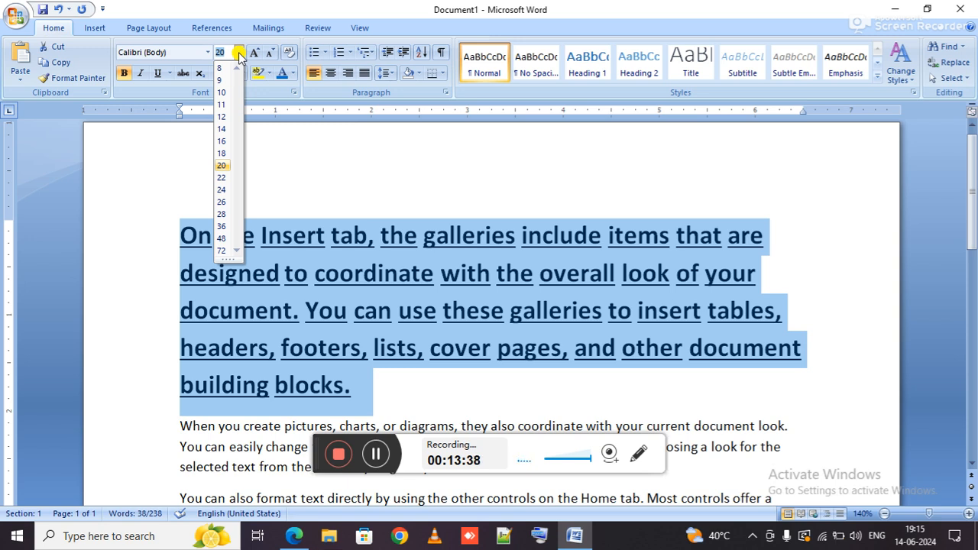
{"action": "left_click", "coordinate": [239, 54]}
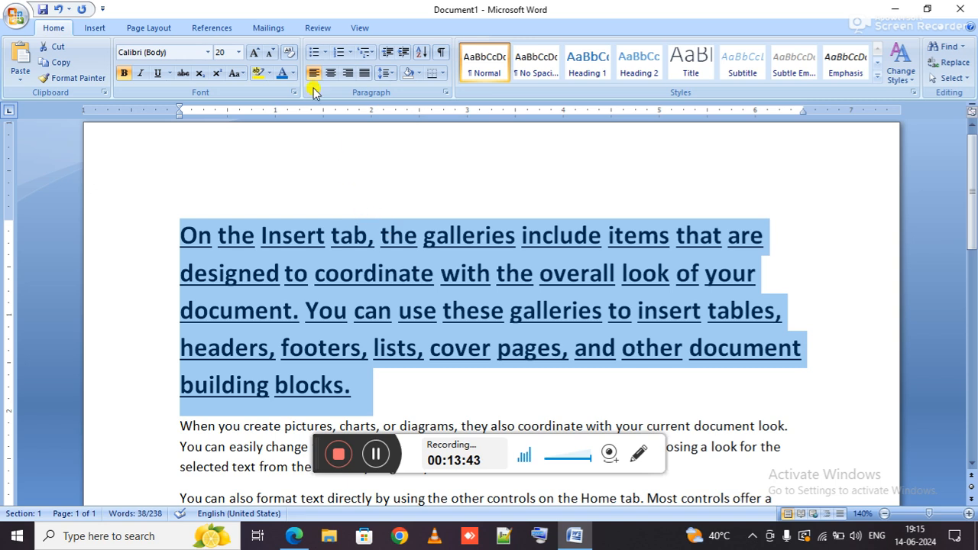
{"action": "left_click", "coordinate": [255, 53]}
{"action": "left_click", "coordinate": [255, 54]}
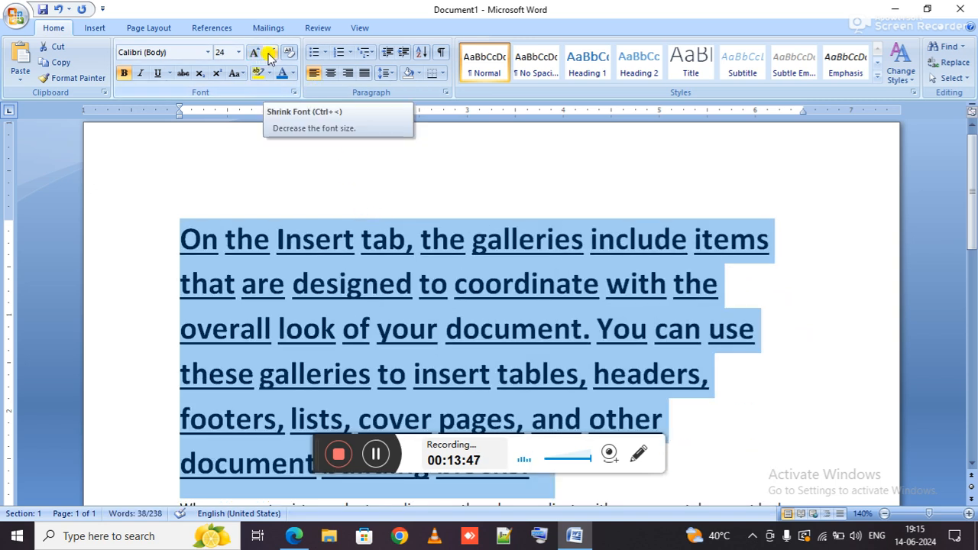
{"action": "left_click", "coordinate": [268, 55]}
{"action": "left_click", "coordinate": [268, 55]}
{"action": "left_click", "coordinate": [268, 55]}
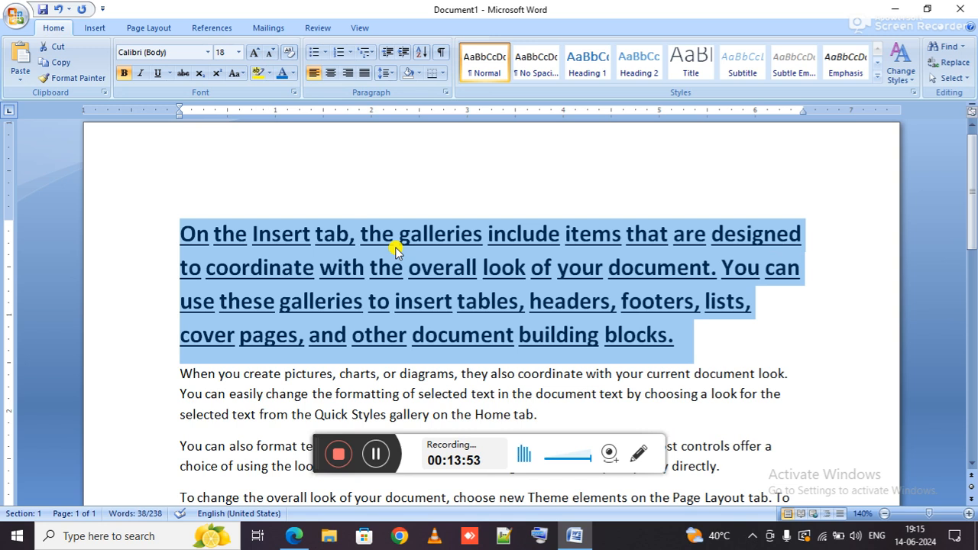
{"action": "key", "text": "ctrl+u"}
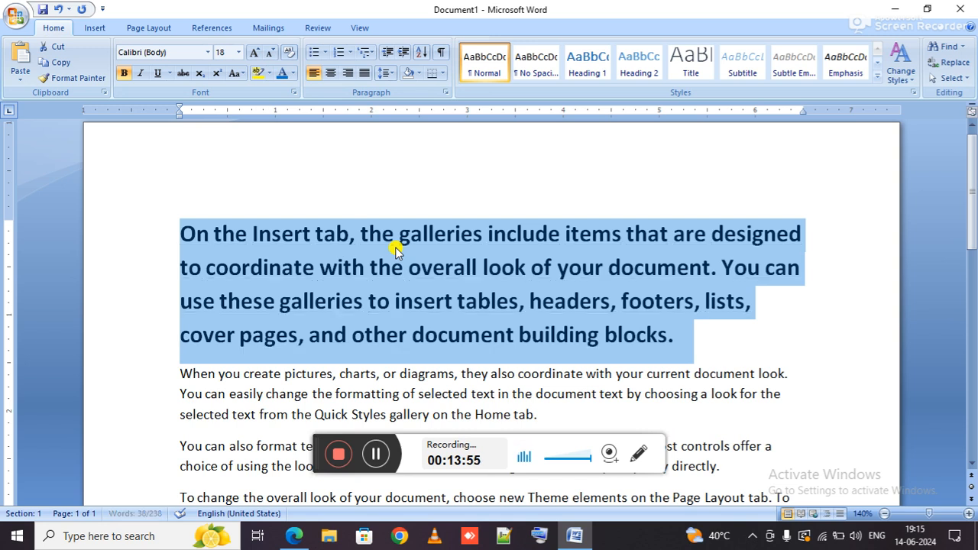
Step: From the start of the first paragraph, extend the selection by characters over "On", and separately line by line over the whole paragraph
{"action": "key", "text": "Left"}
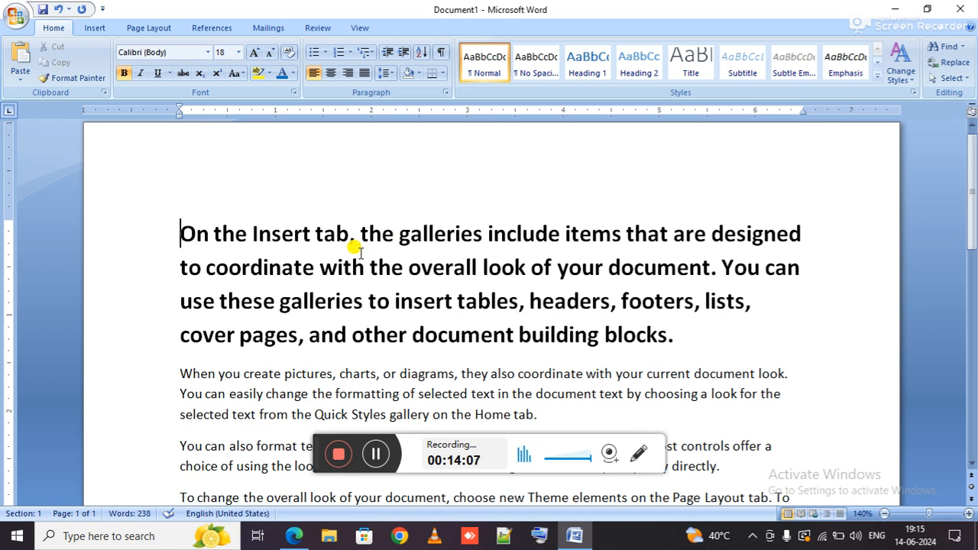
{"action": "key", "text": "shift+Right"}
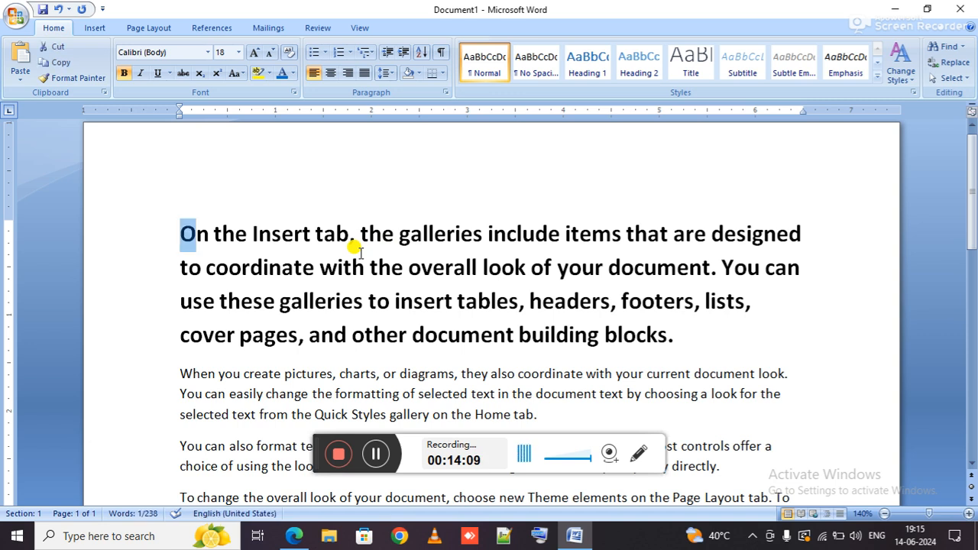
{"action": "key", "text": "shift+Right"}
{"action": "key", "text": "shift+Right"}
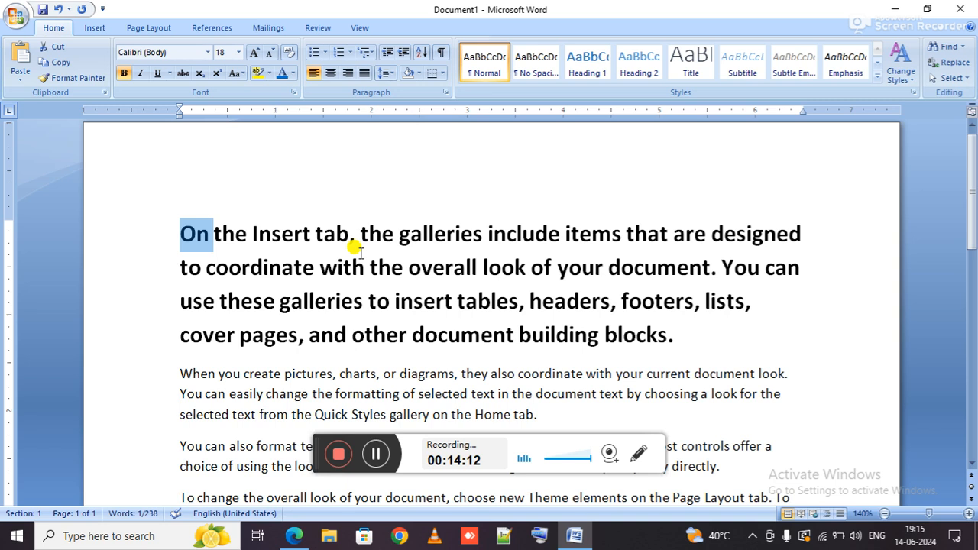
{"action": "key", "text": "Left"}
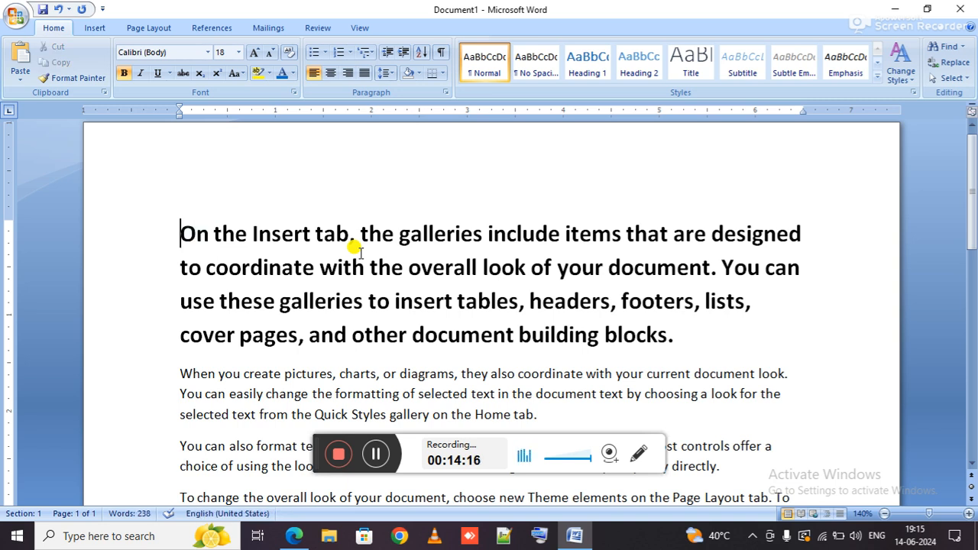
{"action": "key", "text": "shift+Down"}
{"action": "key", "text": "shift+Down"}
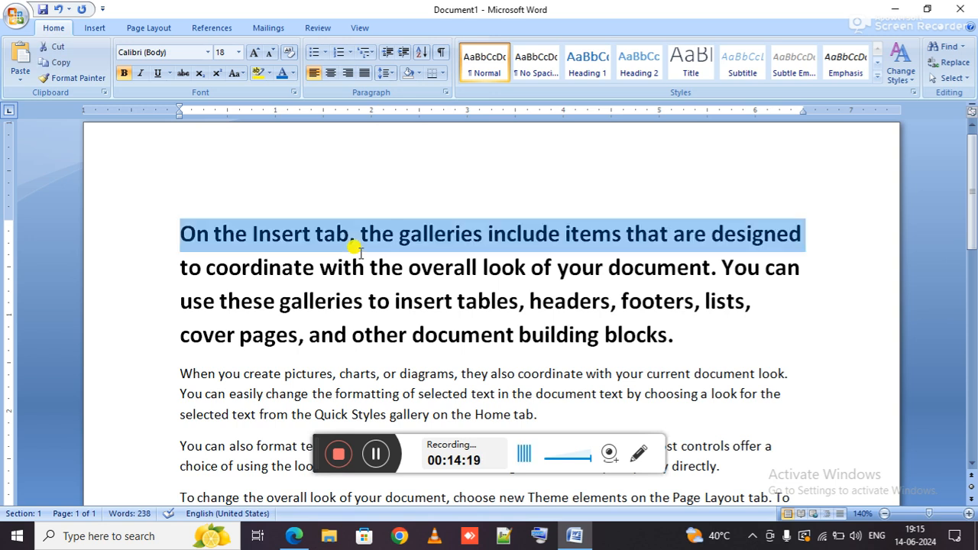
{"action": "key", "text": "shift+Down"}
{"action": "key", "text": "shift+Down"}
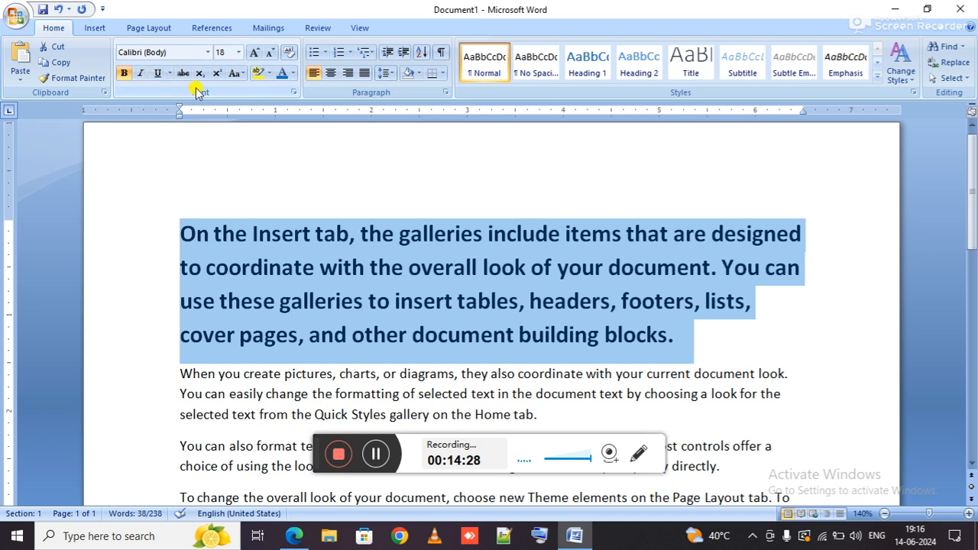
Step: Select the whole first paragraph from within its text and again from the page margin beside it, clearing the selection each time
{"action": "left_click", "coordinate": [294, 273]}
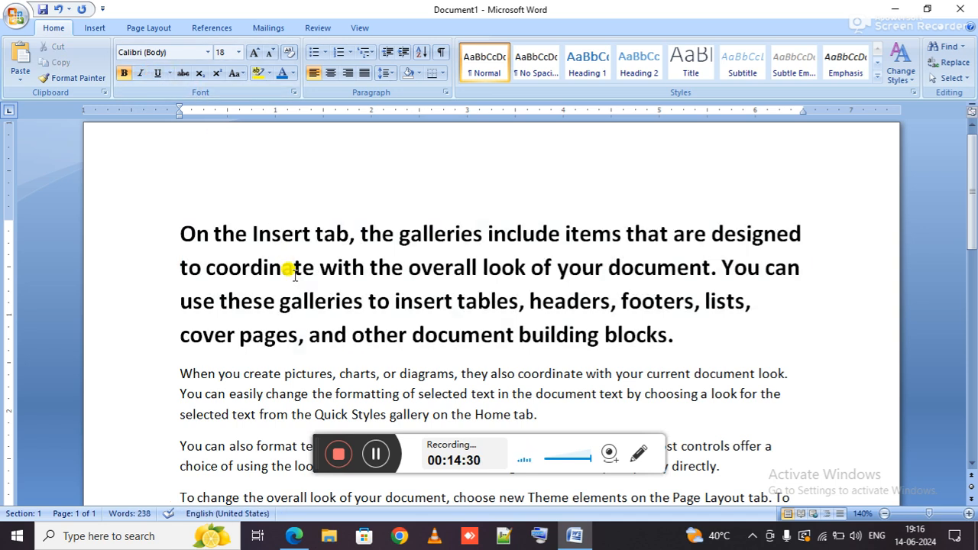
{"action": "triple_click", "coordinate": [294, 273]}
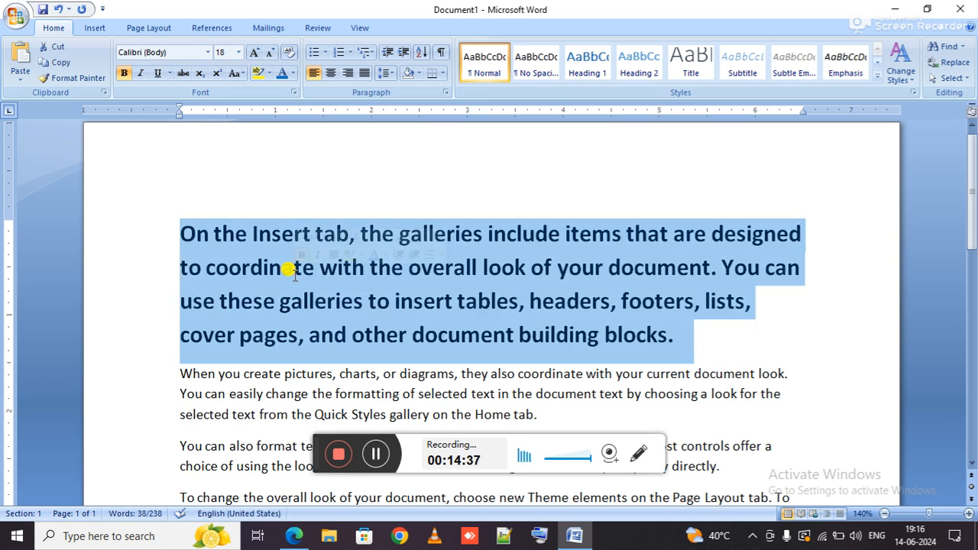
{"action": "left_click", "coordinate": [294, 272]}
{"action": "triple_click", "coordinate": [295, 272]}
{"action": "left_click", "coordinate": [294, 272]}
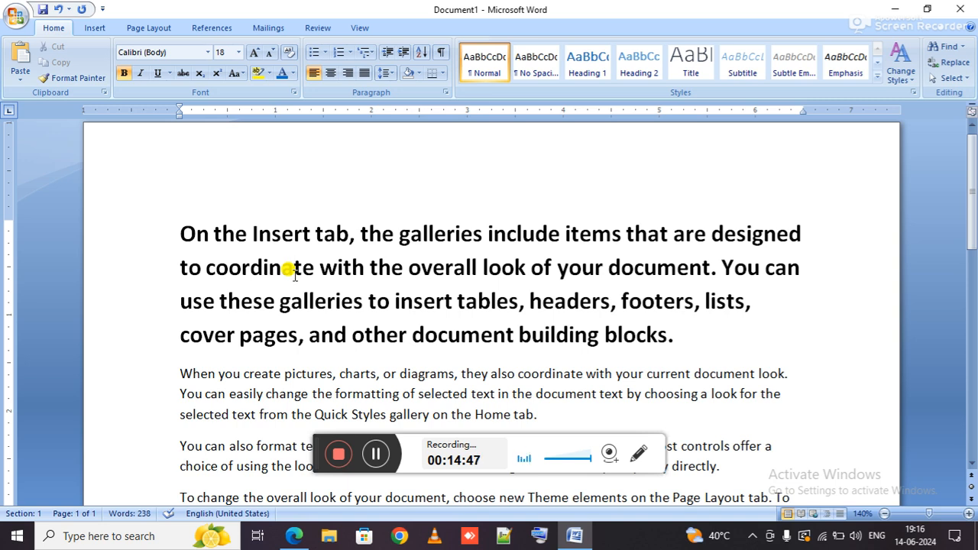
{"action": "double_click", "coordinate": [123, 286]}
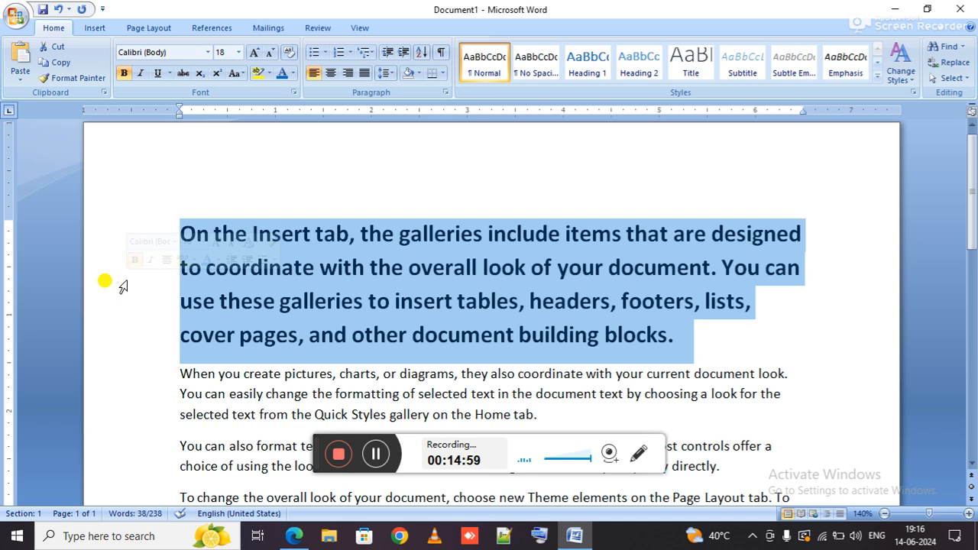
{"action": "left_click", "coordinate": [416, 256]}
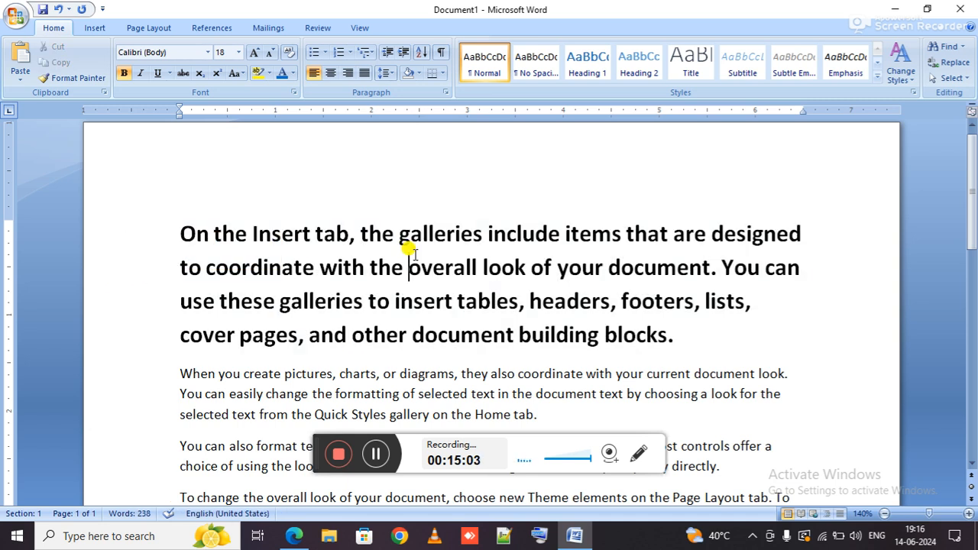
Step: Select the single word "galleries" in the first line of the first paragraph
{"action": "scroll", "coordinate": [412, 253], "scroll_direction": "down", "scroll_amount": 1}
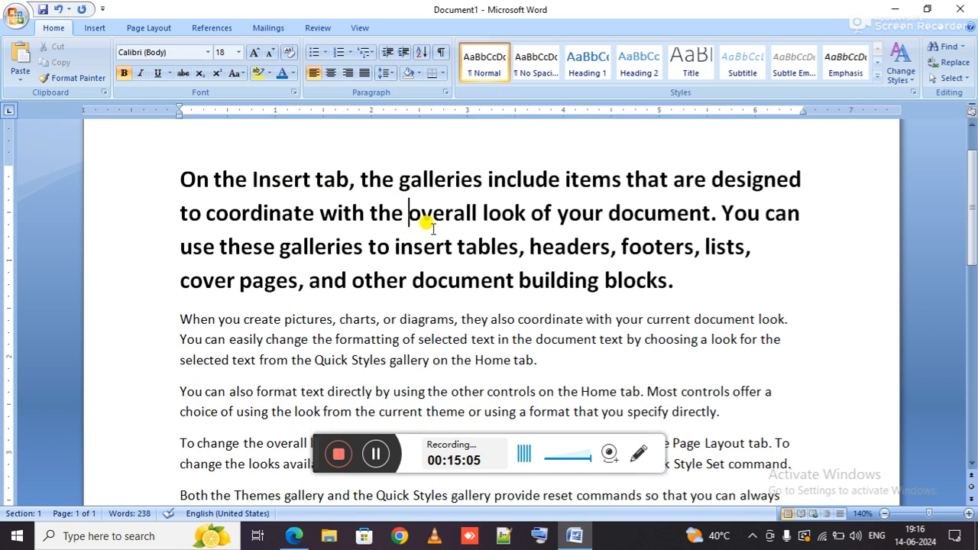
{"action": "left_click", "coordinate": [445, 203]}
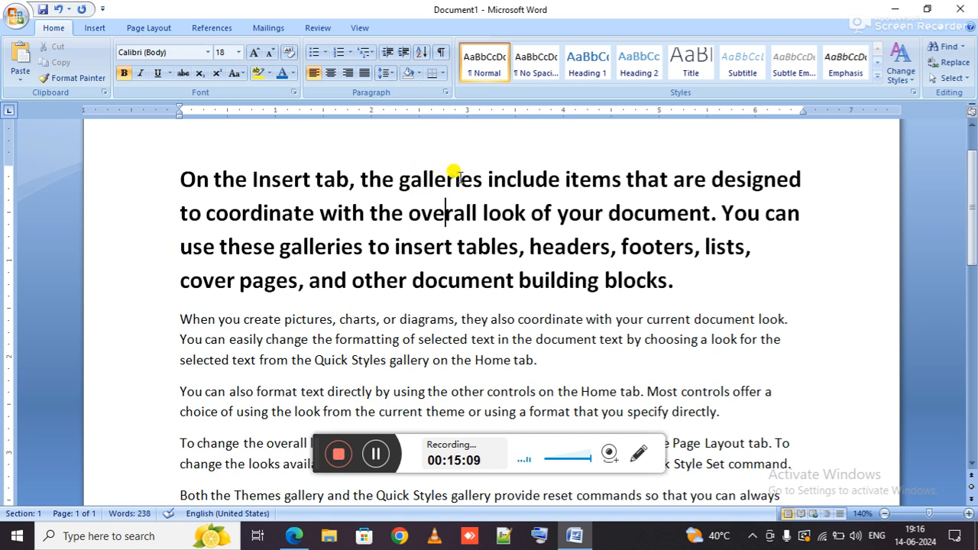
{"action": "double_click", "coordinate": [454, 174]}
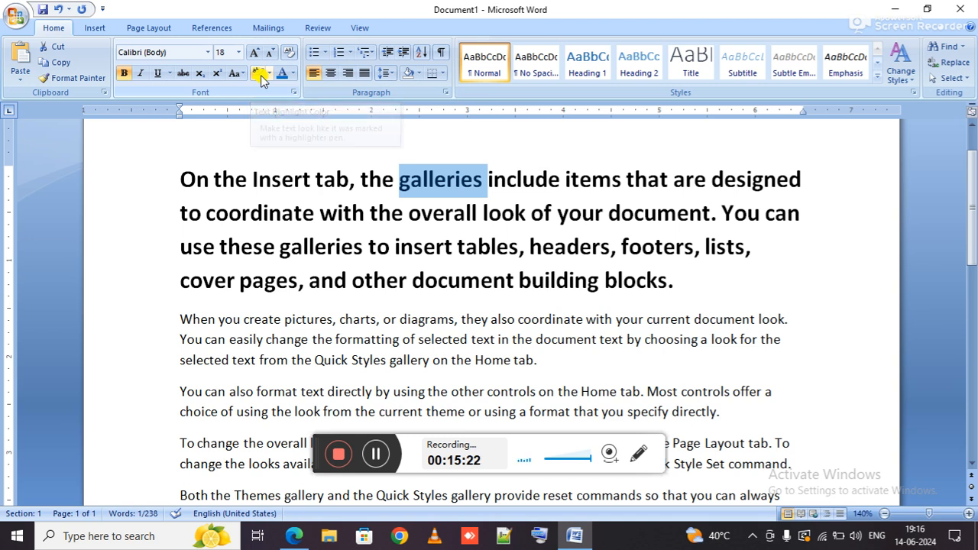
Step: Apply the first paragraph's bold 18-point formatting to the whole document, justify all text, and return to the document's start
{"action": "key", "text": "ctrl+a"}
{"action": "key", "text": "ctrl+shift+v"}
{"action": "key", "text": "ctrl+j"}
{"action": "key", "text": "ctrl+Home"}
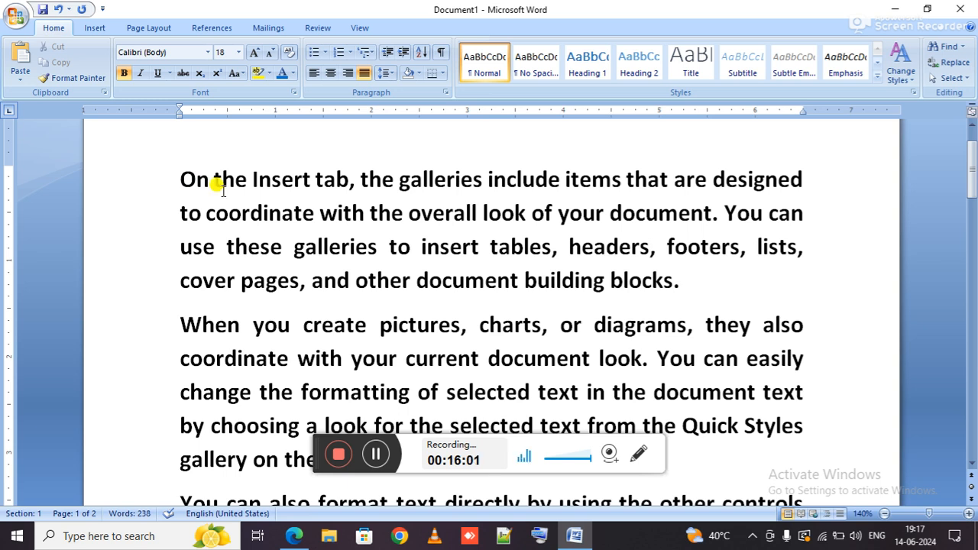
{"action": "scroll", "coordinate": [519, 356], "scroll_direction": "down", "scroll_amount": 2}
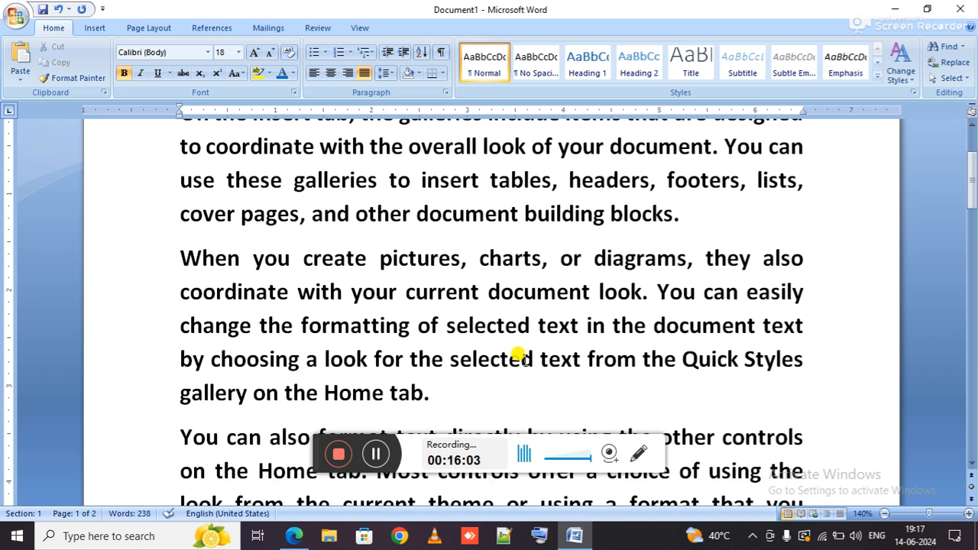
{"action": "left_click", "coordinate": [613, 319]}
{"action": "key", "text": "ctrl+Home"}
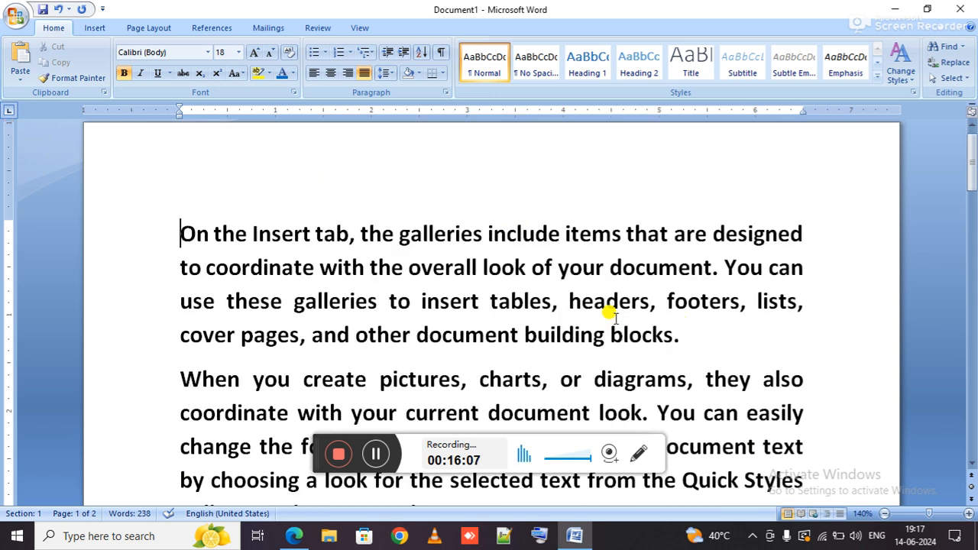
Step: Search the document for the word "galleries" and go to its first occurrence
{"action": "left_click", "coordinate": [933, 54]}
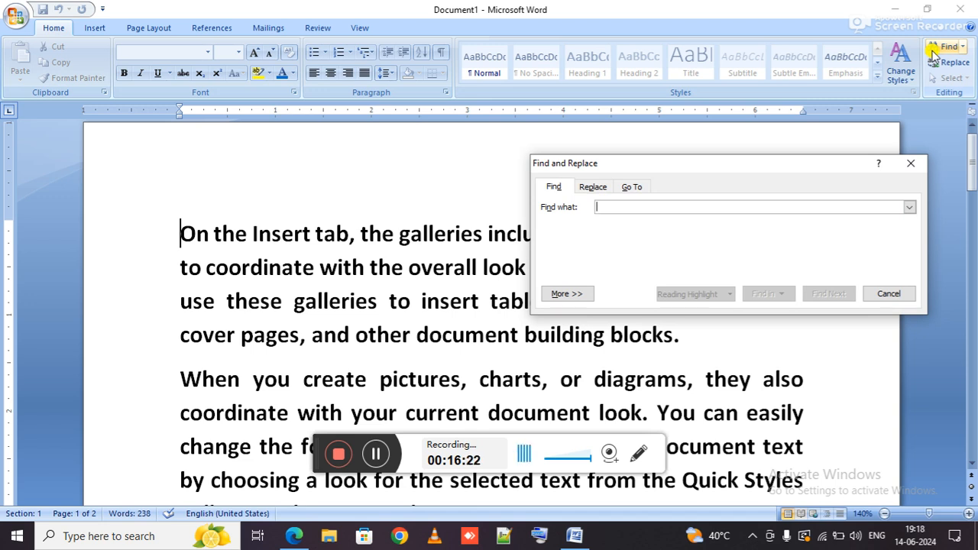
{"action": "key", "text": "ctrl+v"}
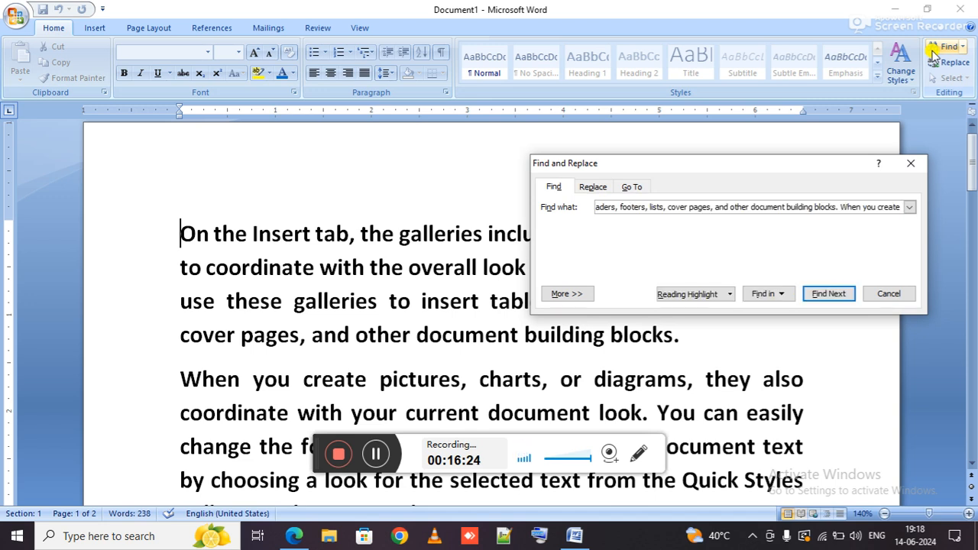
{"action": "key", "text": "ctrl+a"}
{"action": "type", "text": "gallerie"}
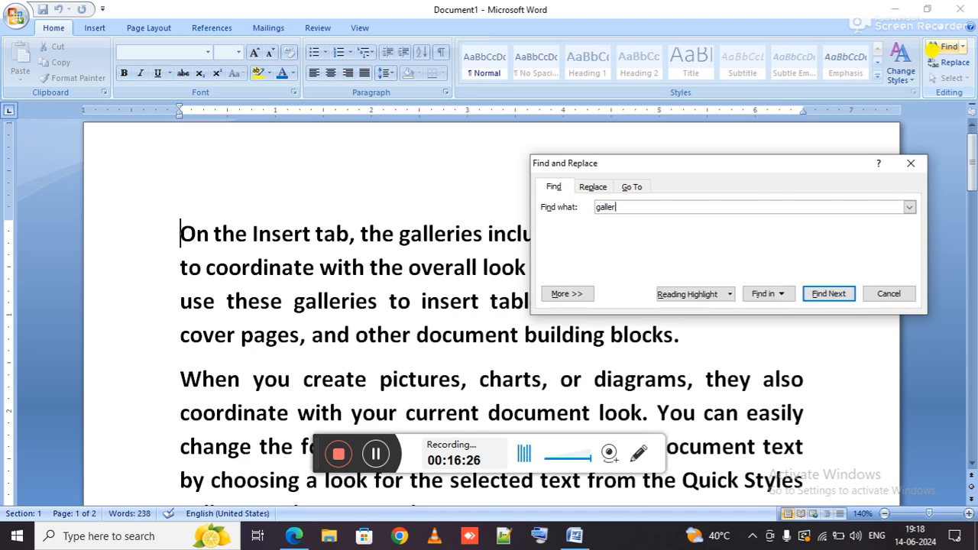
{"action": "key", "text": "ctrl+a"}
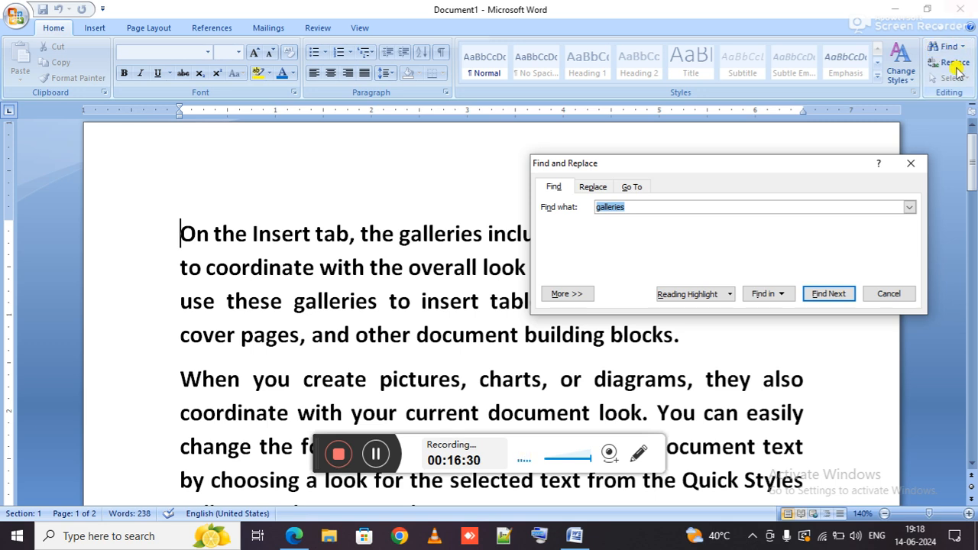
{"action": "left_click", "coordinate": [836, 295]}
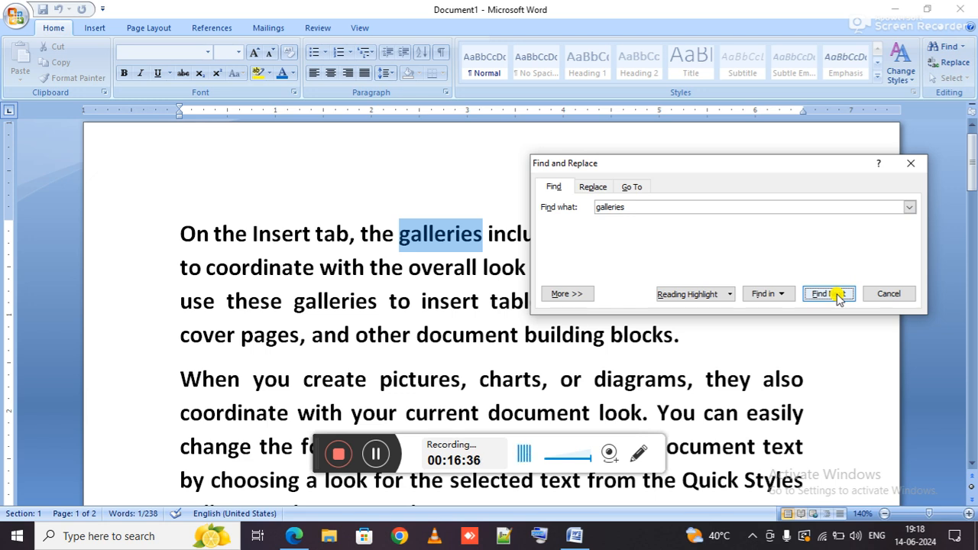
Step: Highlight each found occurrence of "galleries" in yellow, moving through the search matches one by one
{"action": "left_click", "coordinate": [256, 73]}
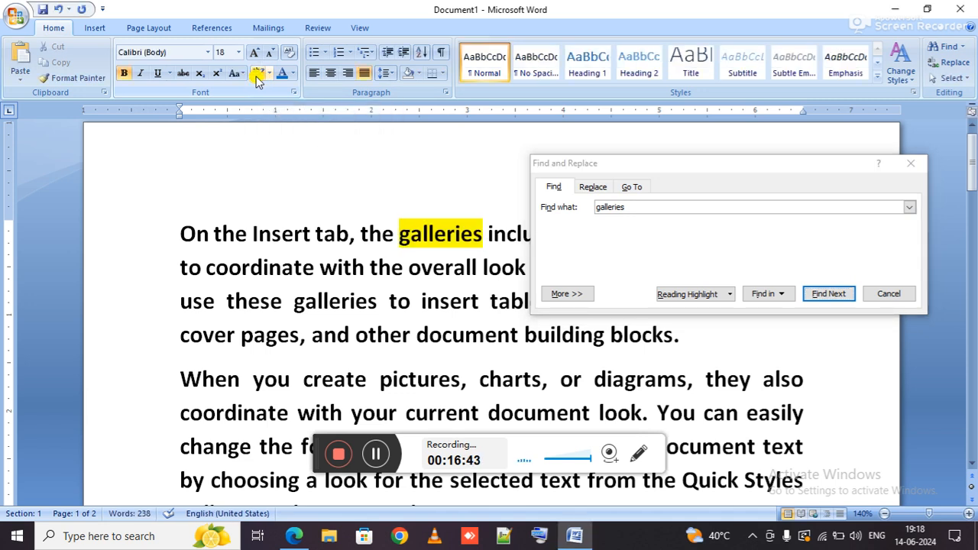
{"action": "left_click", "coordinate": [831, 294]}
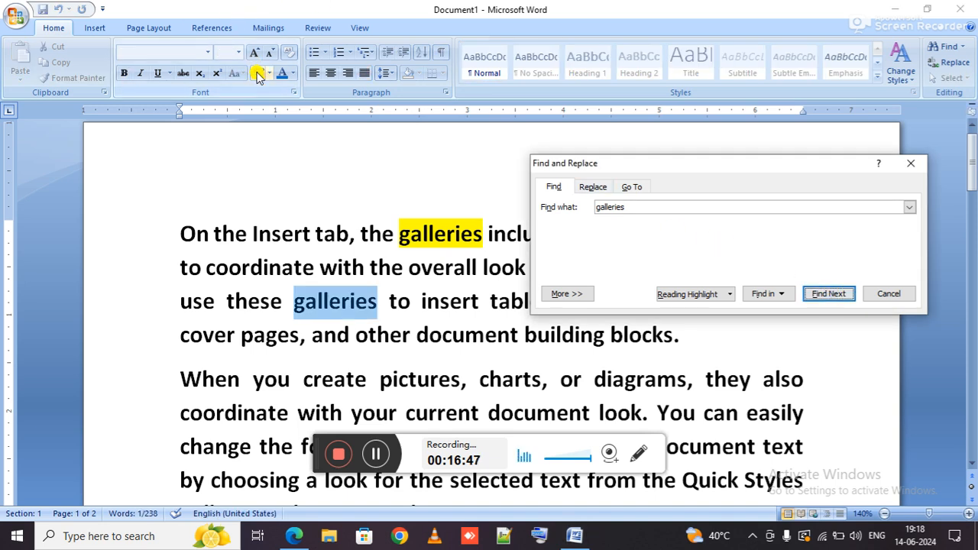
{"action": "left_click", "coordinate": [257, 73]}
{"action": "left_click", "coordinate": [813, 297]}
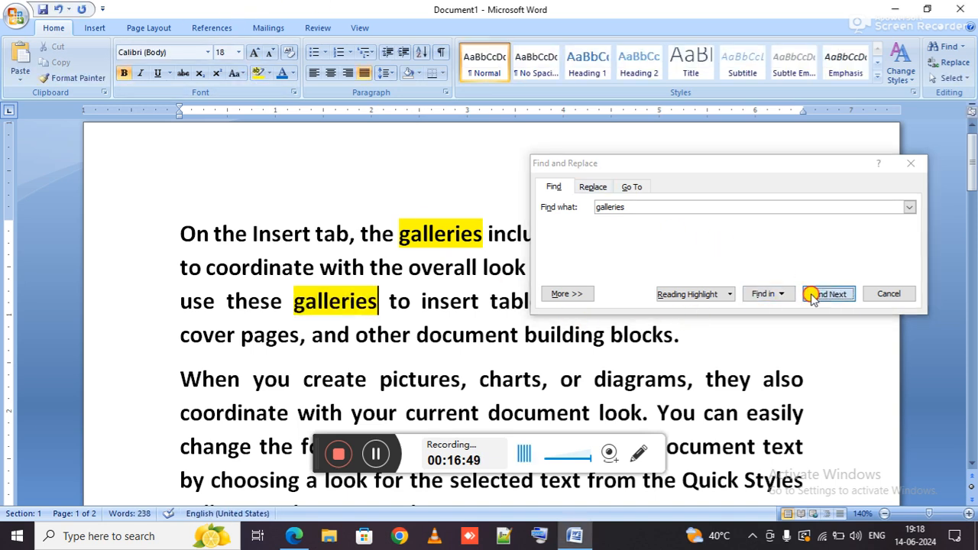
{"action": "left_click", "coordinate": [258, 73]}
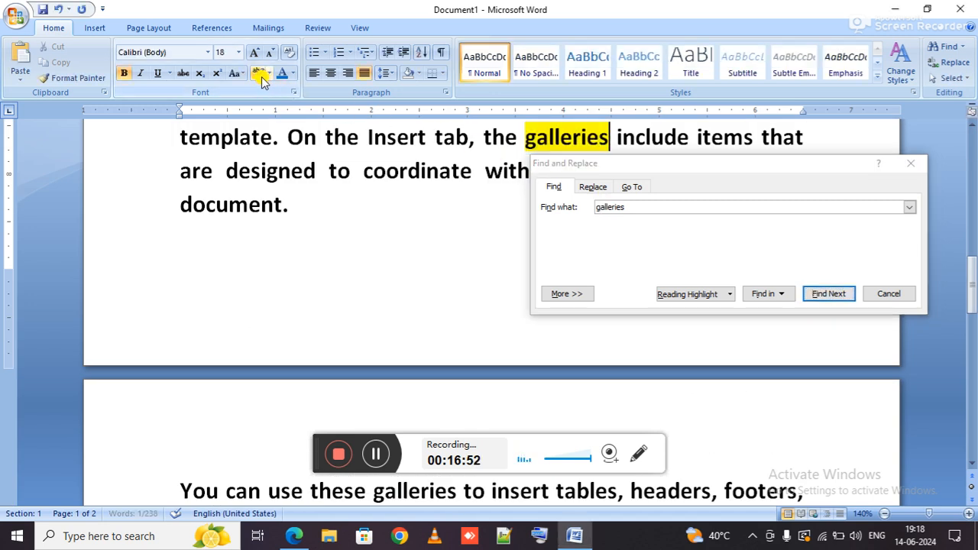
{"action": "left_click", "coordinate": [810, 294]}
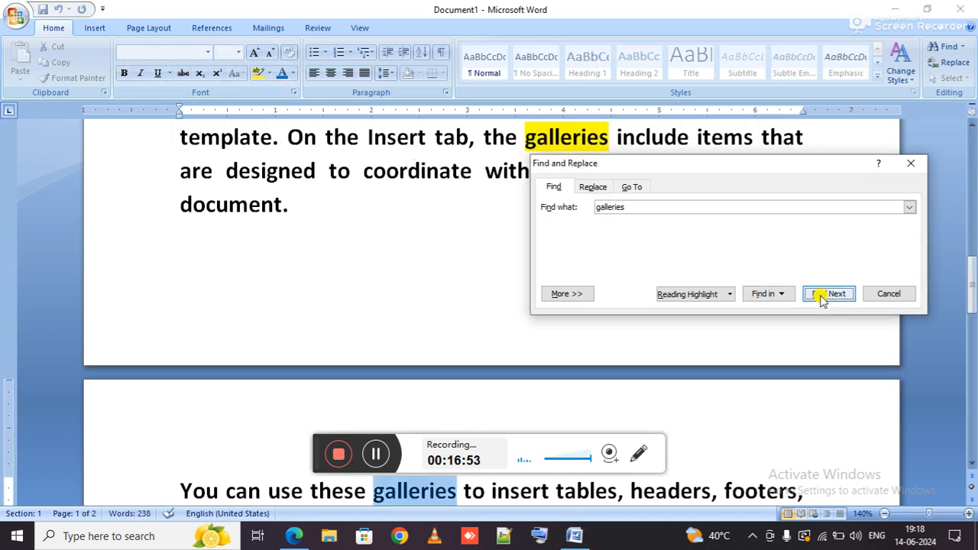
{"action": "left_click", "coordinate": [258, 73]}
Step: Cycle through the occurrences of "galleries" again to check their highlighting until the whole document has been searched
{"action": "left_click", "coordinate": [849, 299]}
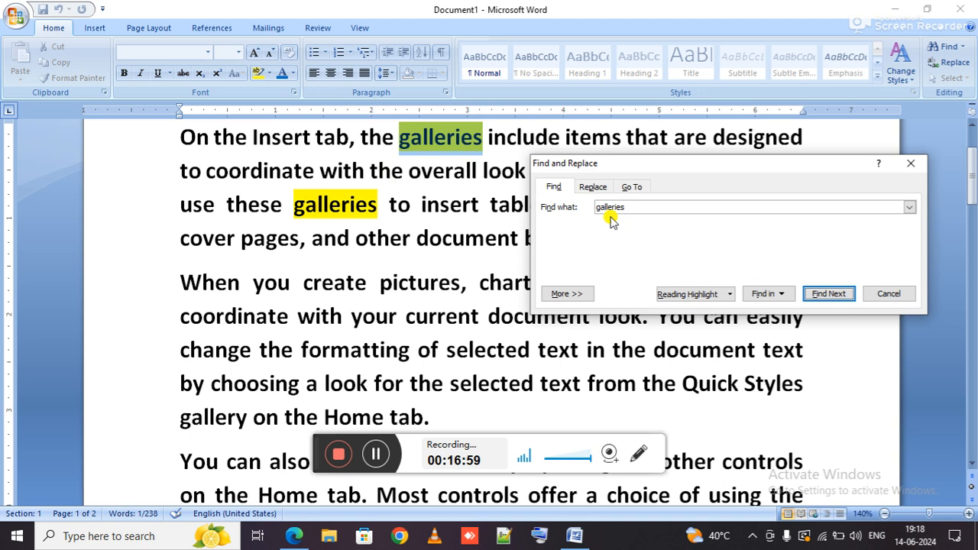
{"action": "left_click", "coordinate": [843, 294]}
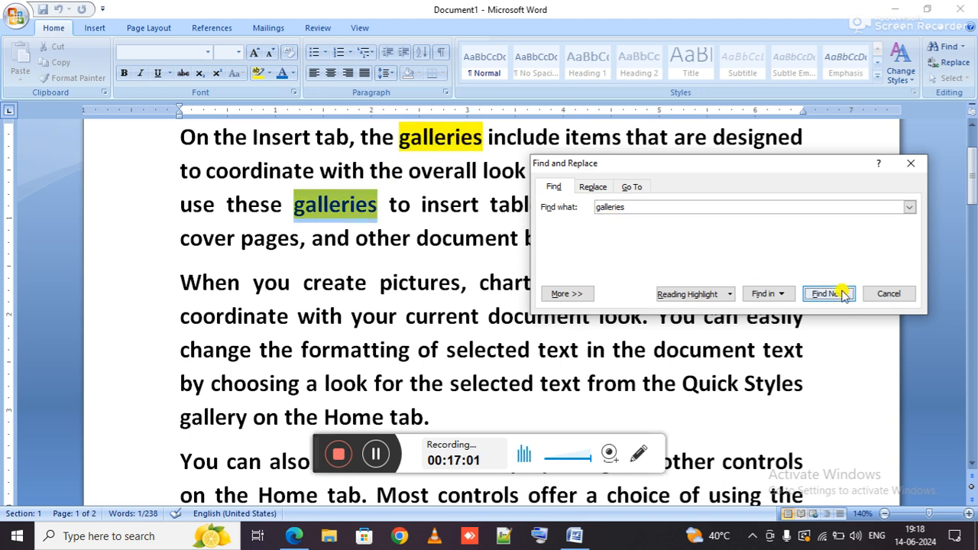
{"action": "left_click", "coordinate": [843, 294]}
{"action": "left_click", "coordinate": [843, 294]}
{"action": "left_click", "coordinate": [842, 294]}
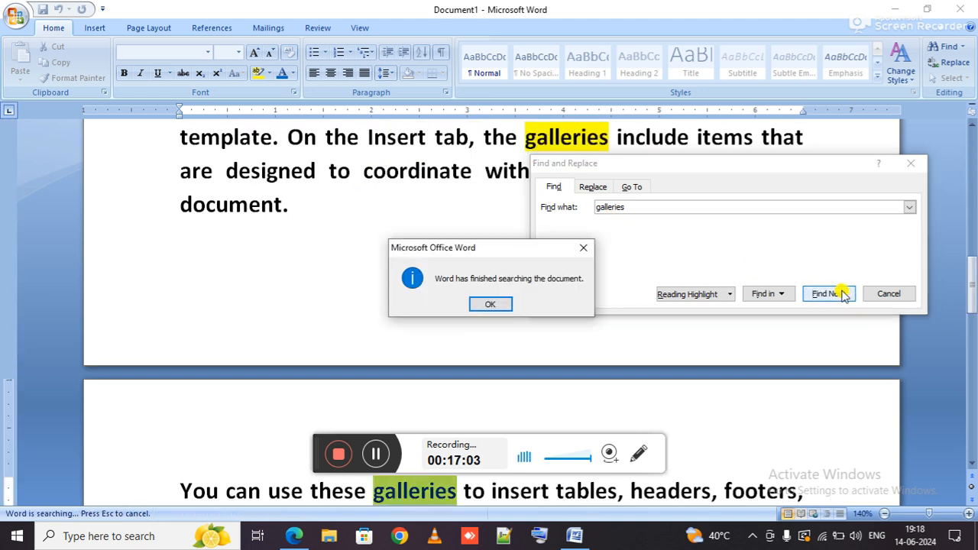
Step: End the search for "galleries" and return to the start of the document
{"action": "left_click", "coordinate": [492, 305]}
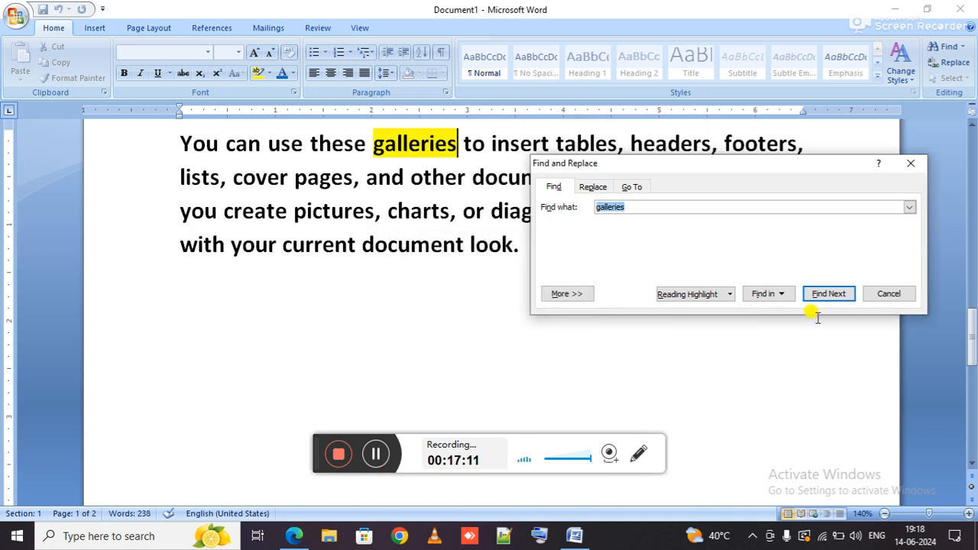
{"action": "left_click", "coordinate": [878, 295]}
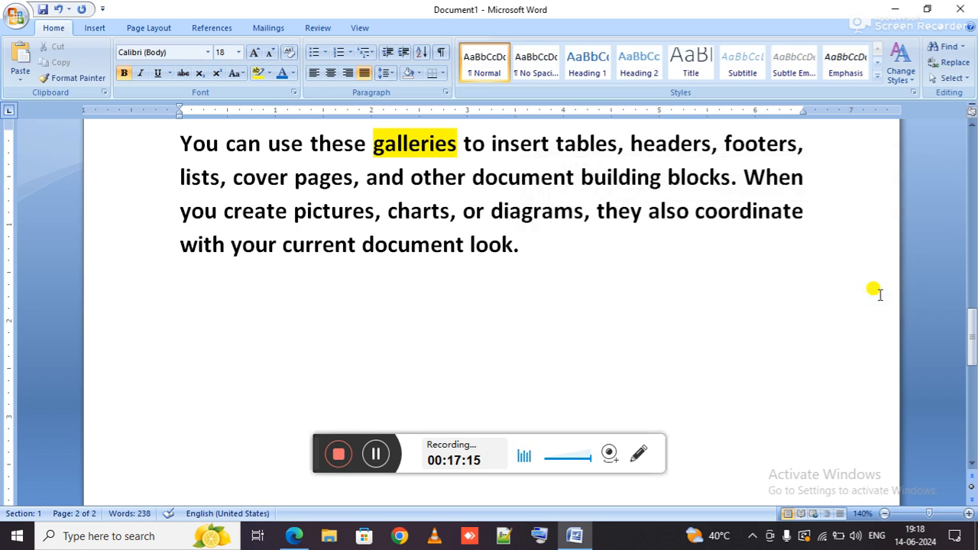
{"action": "key", "text": "ctrl+Home"}
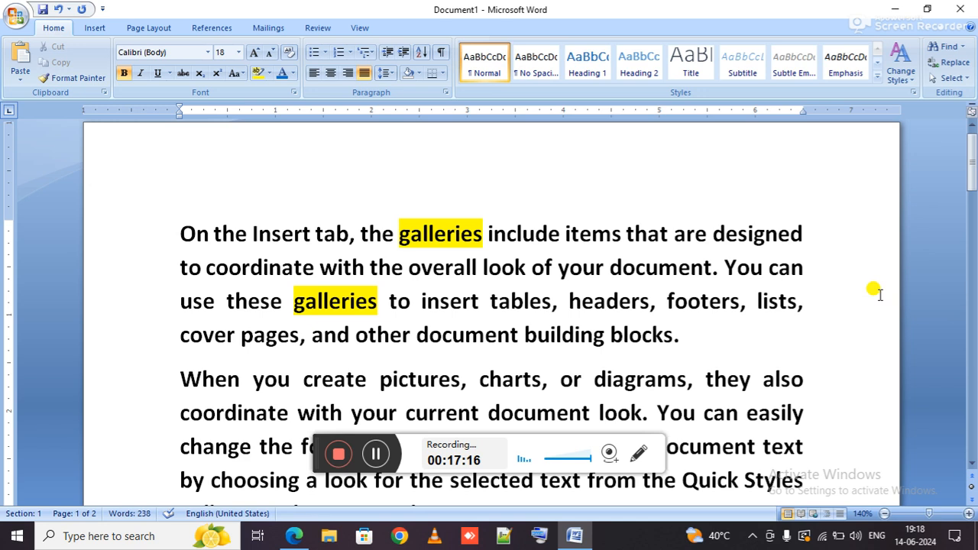
Step: View the Reading Highlight options for the search term "galleries" without applying any
{"action": "key", "text": "ctrl+f"}
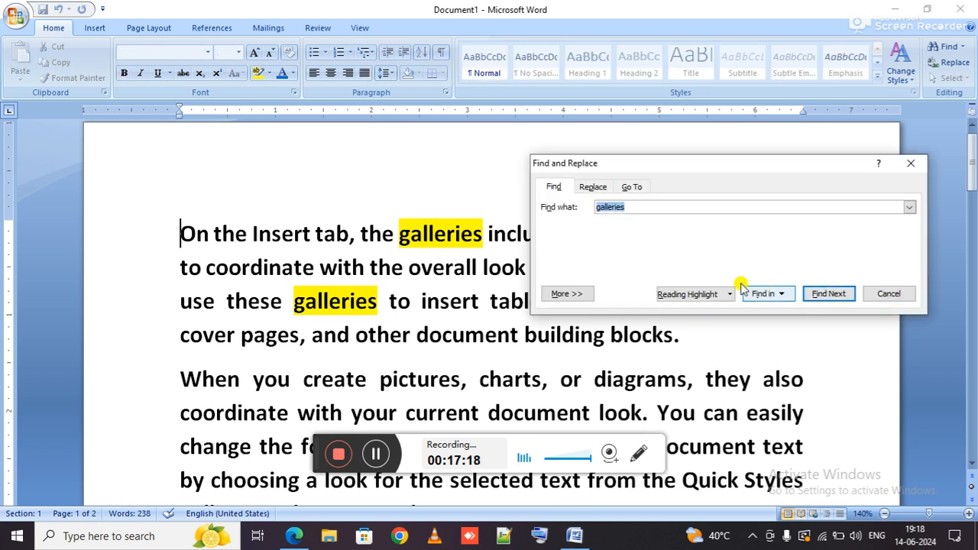
{"action": "left_click", "coordinate": [697, 298]}
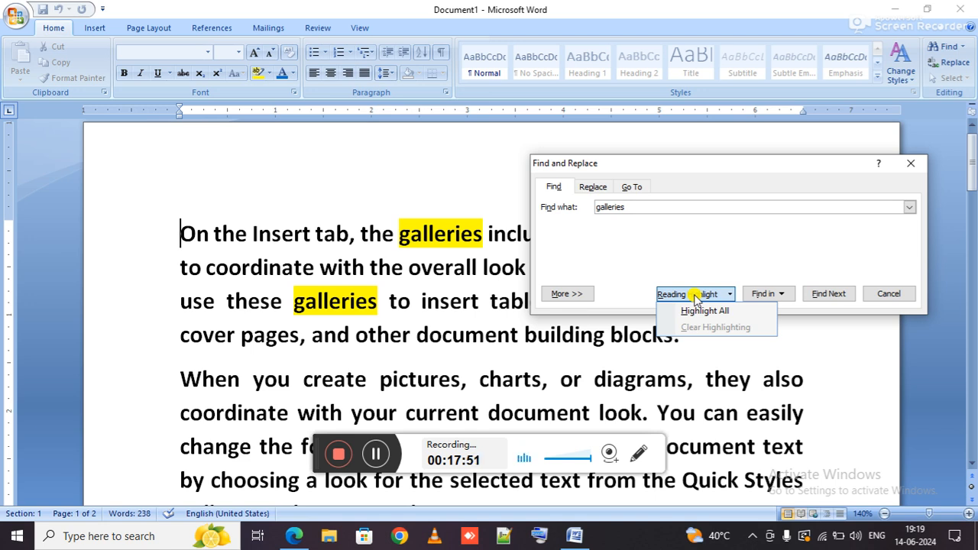
{"action": "key", "text": "Escape"}
{"action": "key", "text": "Escape"}
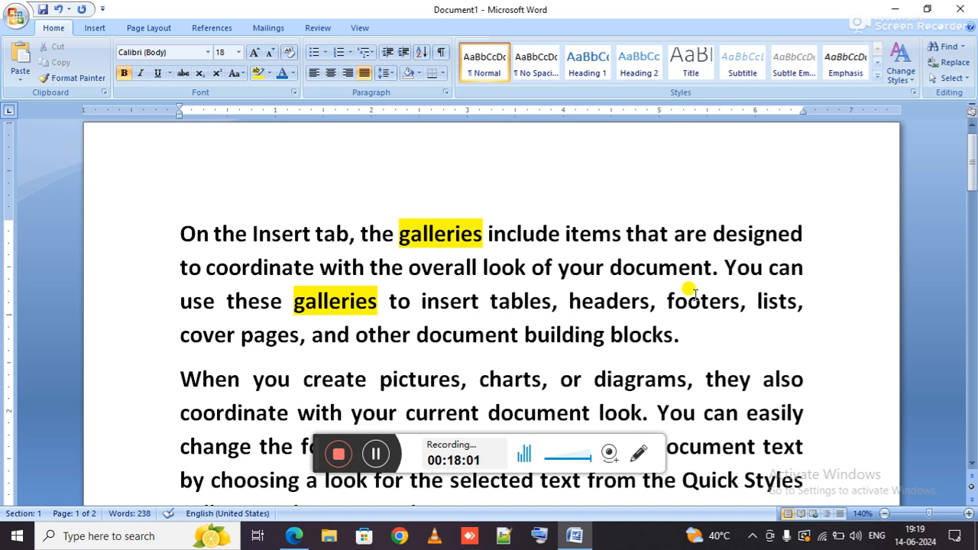
Step: Use Find and Replace to replace the first occurrence of "galleries" with "pictures"
{"action": "left_click", "coordinate": [955, 64]}
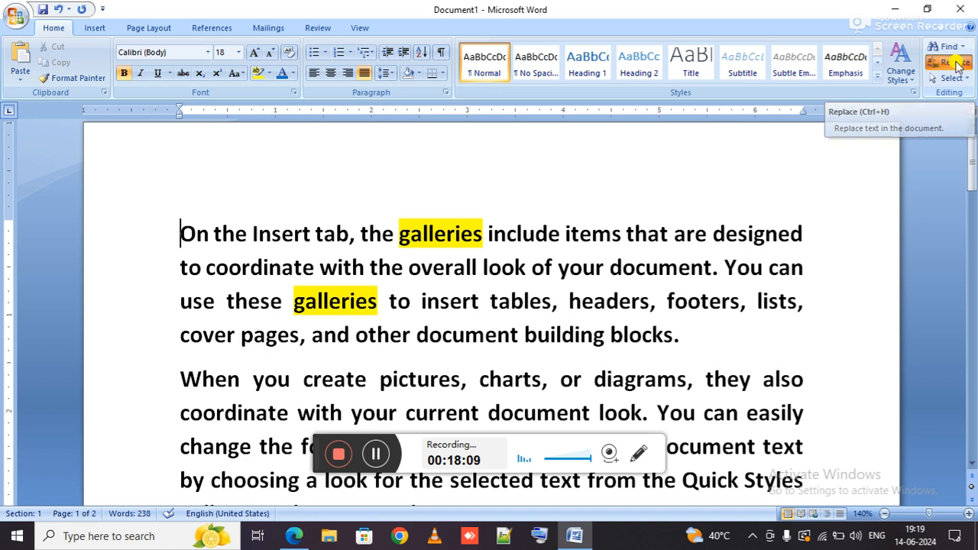
{"action": "left_click", "coordinate": [555, 161]}
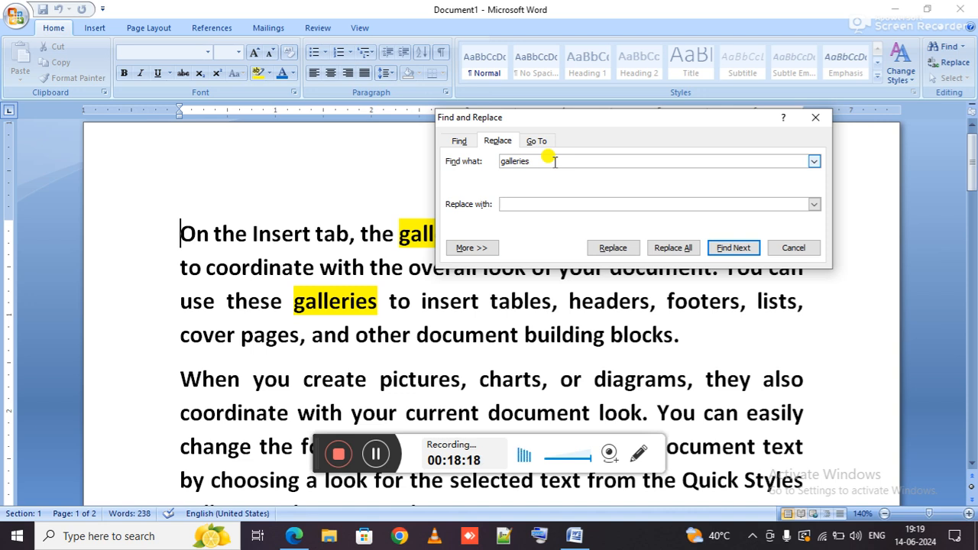
{"action": "key", "text": "Tab"}
{"action": "type", "text": "p"}
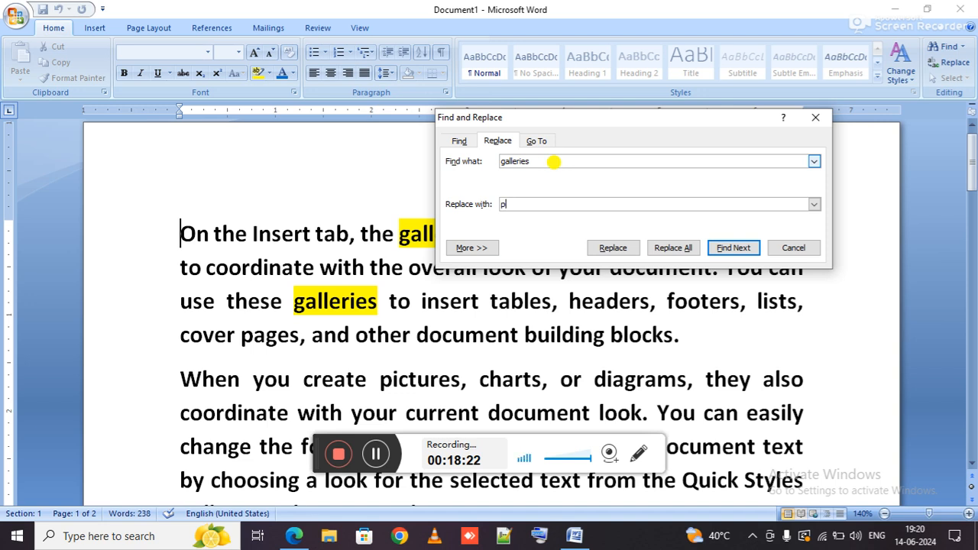
{"action": "type", "text": "ictures"}
{"action": "left_click", "coordinate": [733, 248]}
{"action": "left_click_drag", "start_coordinate": [652, 126], "coordinate": [733, 34]}
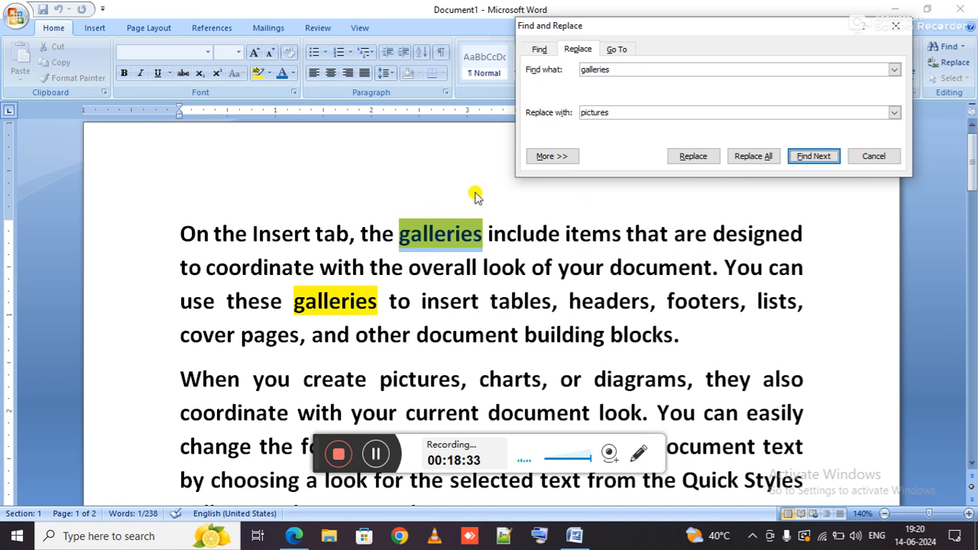
{"action": "left_click", "coordinate": [713, 160]}
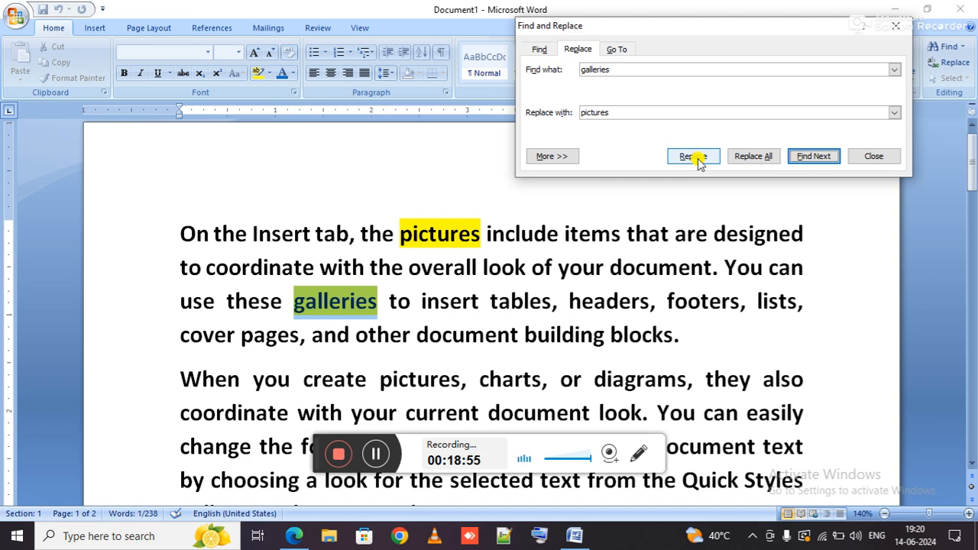
Step: Skip the second "galleries" without replacing it, end the replacement, and return to the document's start
{"action": "left_click", "coordinate": [802, 159]}
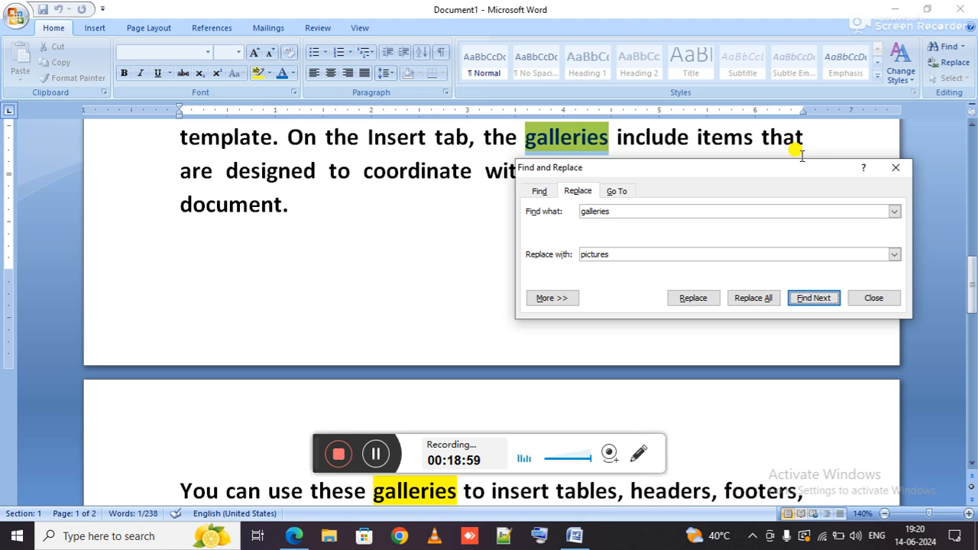
{"action": "key", "text": "Escape"}
{"action": "key", "text": "ctrl+Home"}
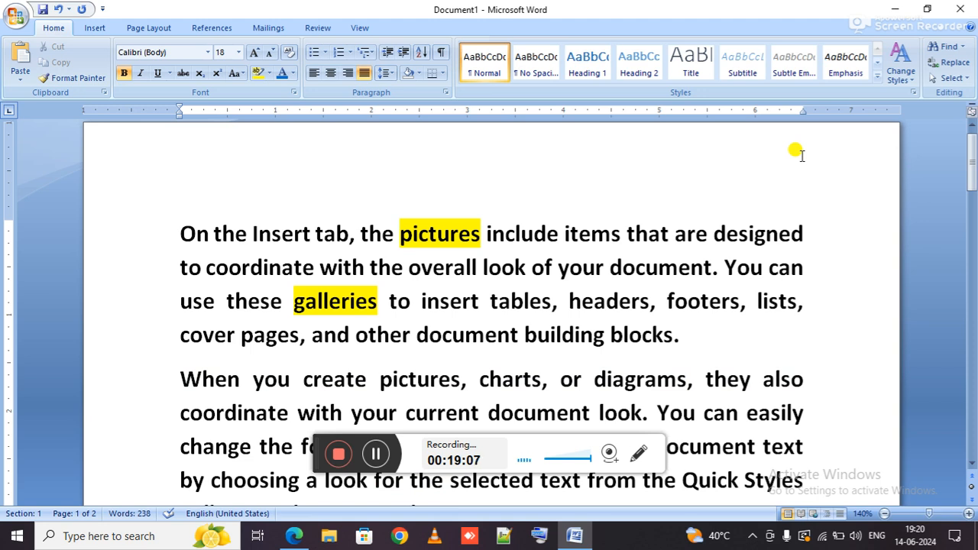
Step: Copy "document" from the first paragraph, insert it after "tables," as "documentation", and extend "document" before "building" to "documenting"
{"action": "left_click_drag", "start_coordinate": [711, 265], "coordinate": [616, 273]}
{"action": "key", "text": "ctrl+c"}
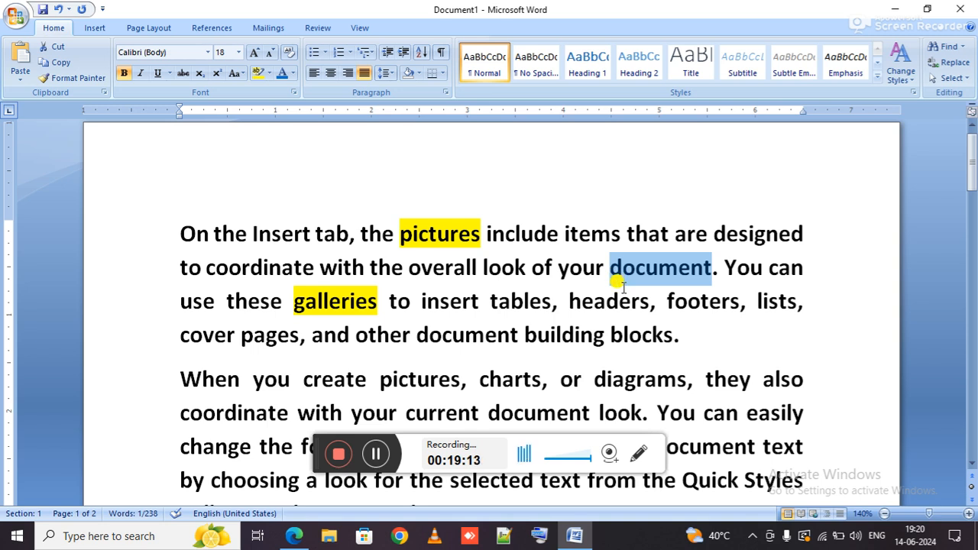
{"action": "left_click", "coordinate": [552, 302]}
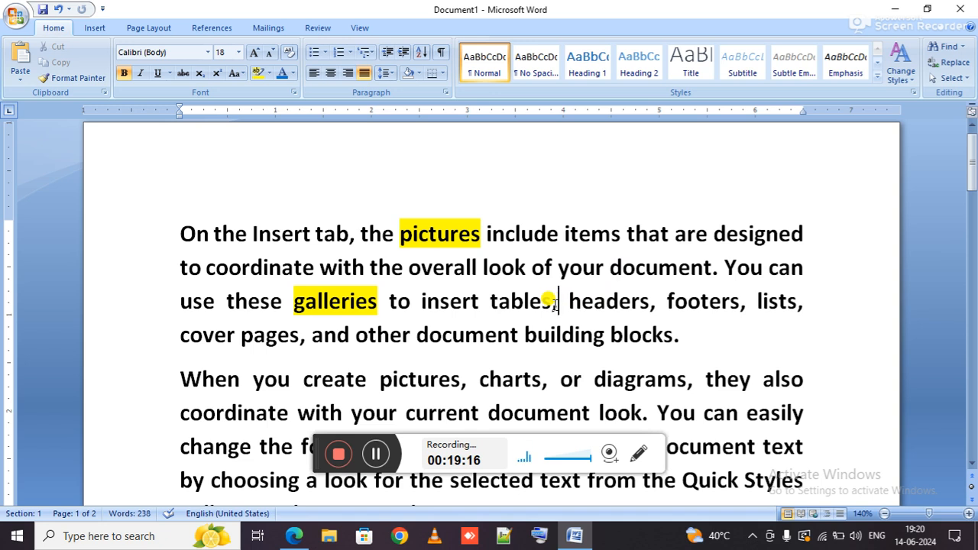
{"action": "key", "text": "ctrl+v"}
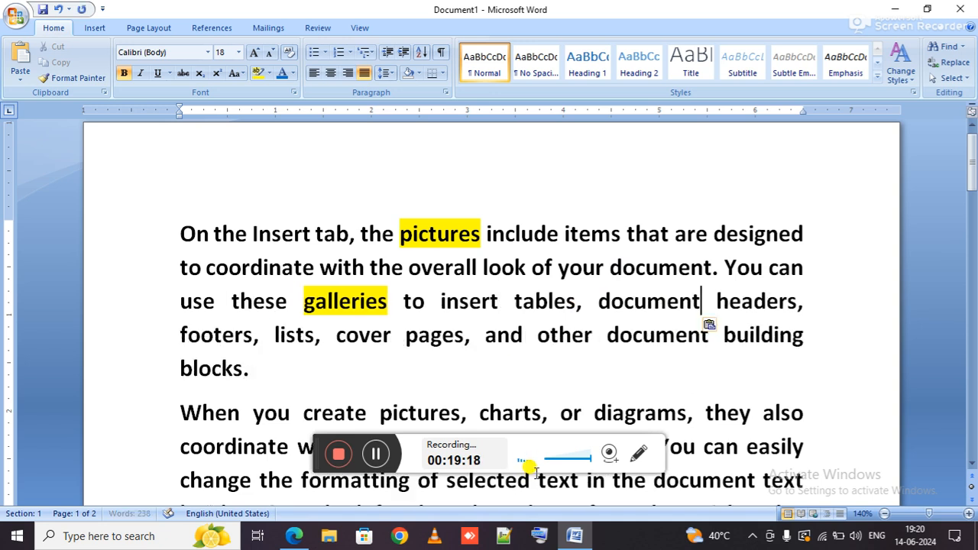
{"action": "type", "text": "ation"}
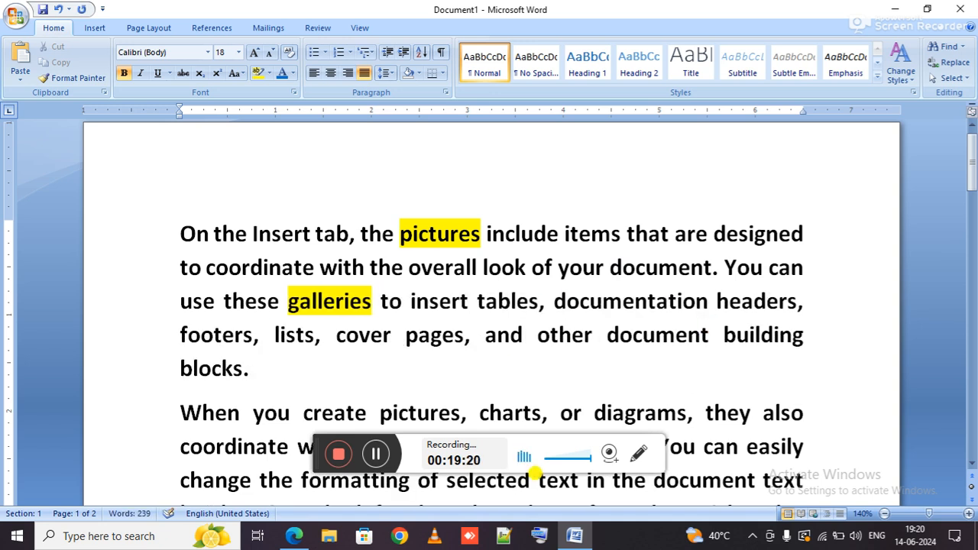
{"action": "key", "text": "Down"}
{"action": "type", "text": "ing"}
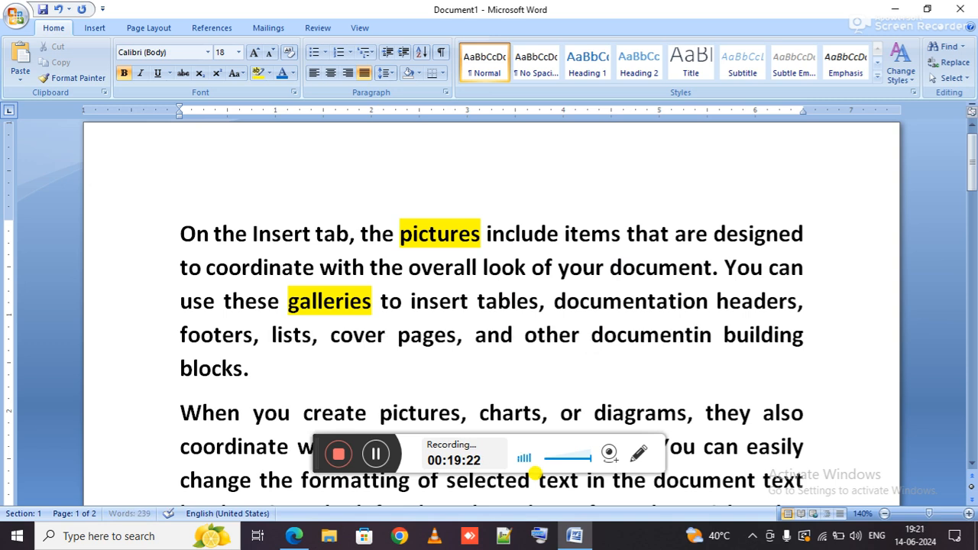
Step: Insert the copied word before "pages" in the first paragraph and extend it to "documentary"
{"action": "key", "text": "ctrl+Left"}
{"action": "key", "text": "ctrl+Left"}
{"action": "key", "text": "ctrl+Left"}
{"action": "key", "text": "ctrl+Left"}
{"action": "key", "text": "Left"}
{"action": "key", "text": "Left"}
{"action": "key", "text": "Left"}
{"action": "key", "text": "Left"}
{"action": "key", "text": "Left"}
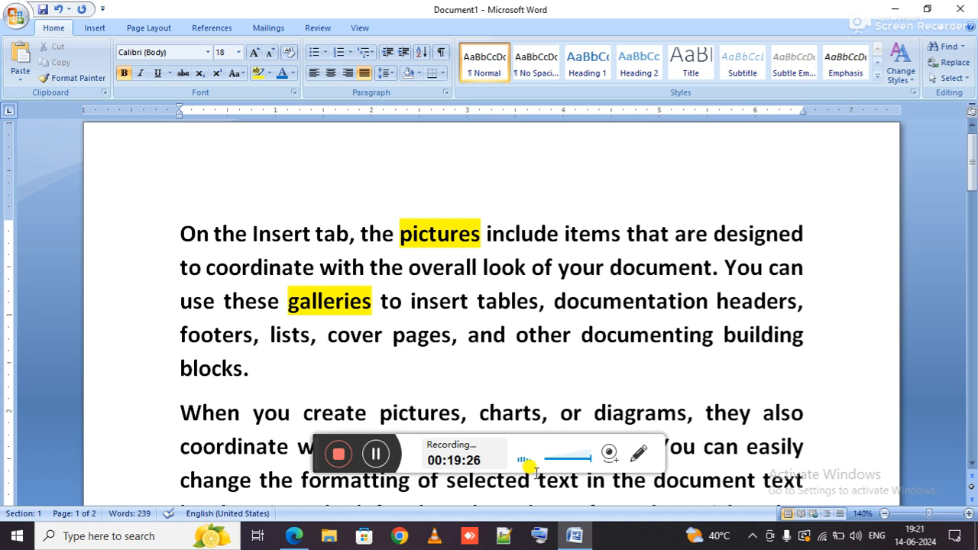
{"action": "key", "text": "ctrl+v"}
{"action": "key", "text": "Left"}
{"action": "type", "text": "ary"}
Step: Paste the copied word after "blocks" as "documents" and again before "pages" as "document" in the first paragraph
{"action": "key", "text": "Down"}
{"action": "key", "text": "Left"}
{"action": "key", "text": "Left"}
{"action": "key", "text": "ctrl+v"}
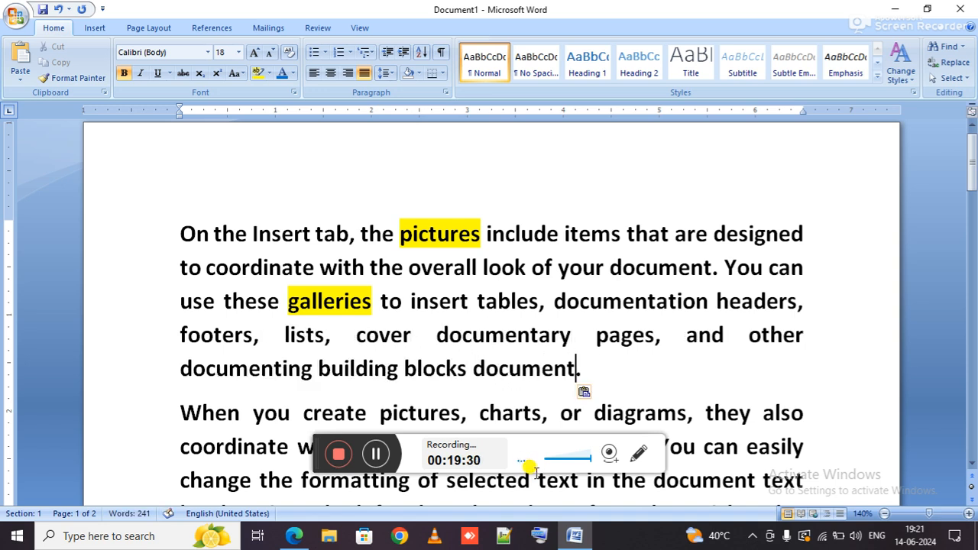
{"action": "type", "text": "s"}
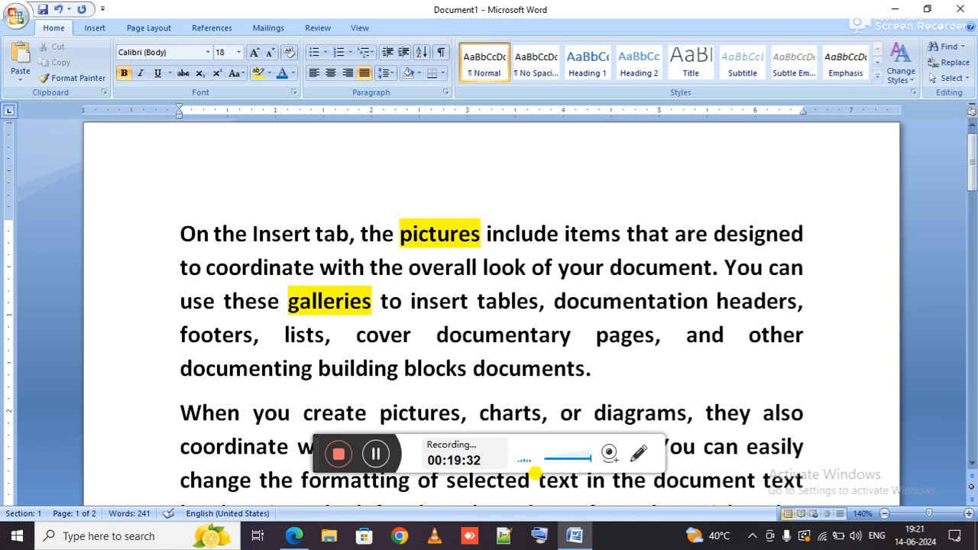
{"action": "key", "text": "Up"}
{"action": "key", "text": "ctrl+v"}
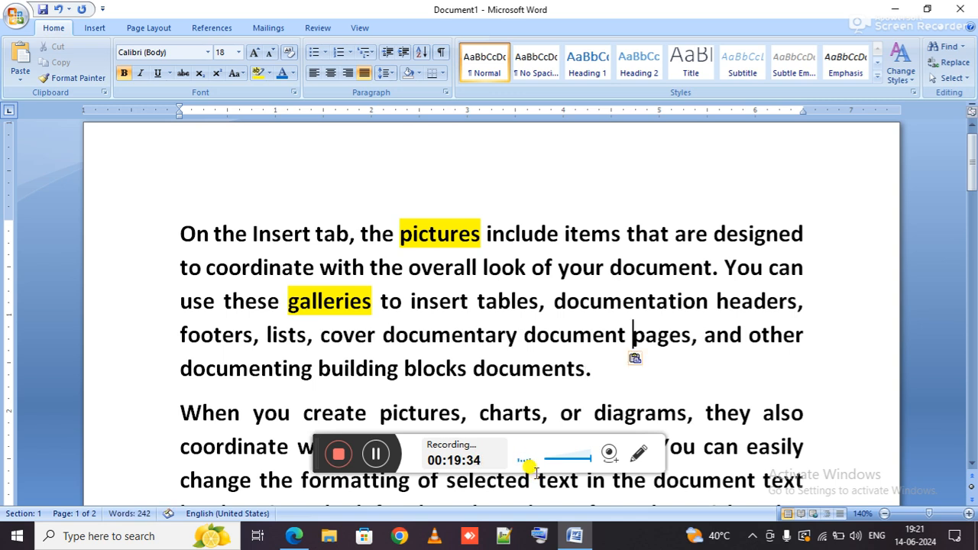
Step: Starting from the document's beginning, replace the first occurrence of "document" with "file"
{"action": "key", "text": "ctrl+Home"}
{"action": "left_click", "coordinate": [951, 62]}
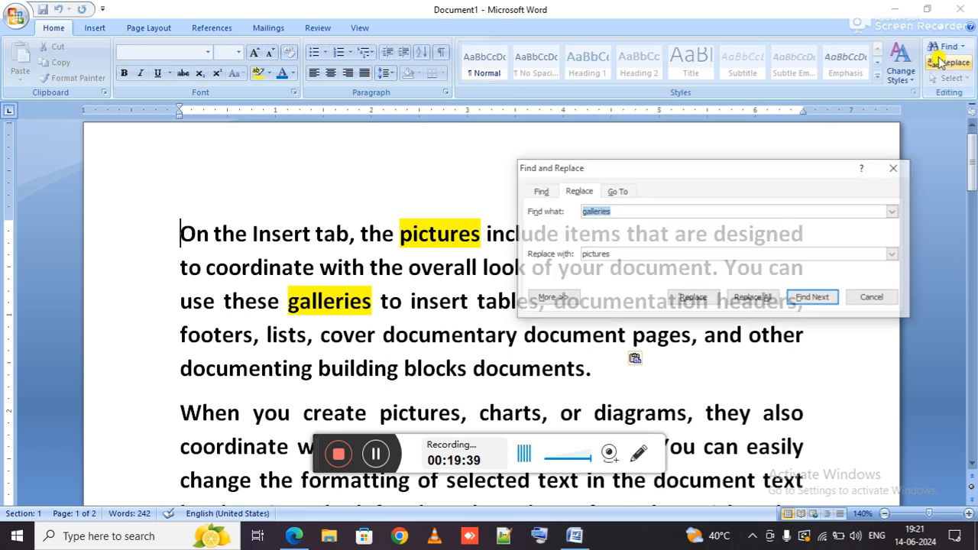
{"action": "type", "text": "document"}
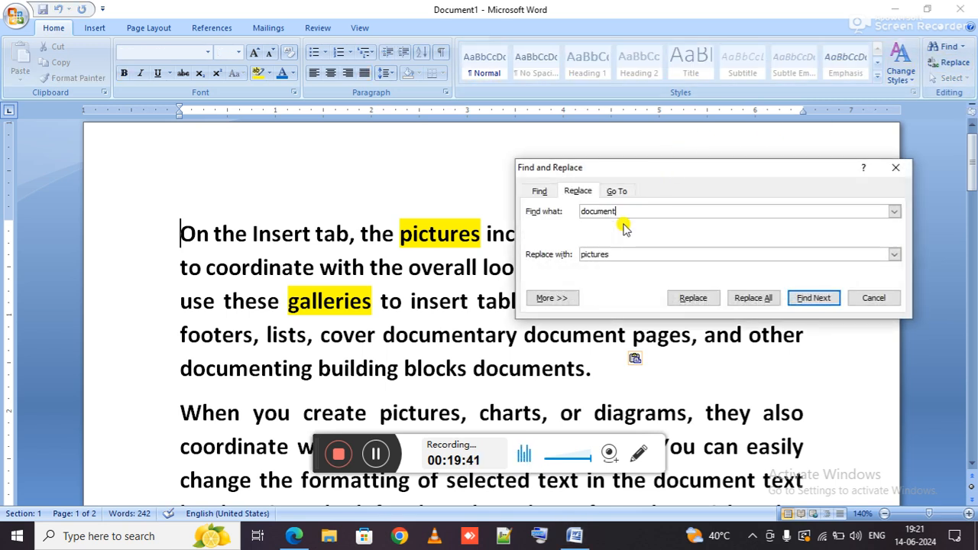
{"action": "key", "text": "Tab"}
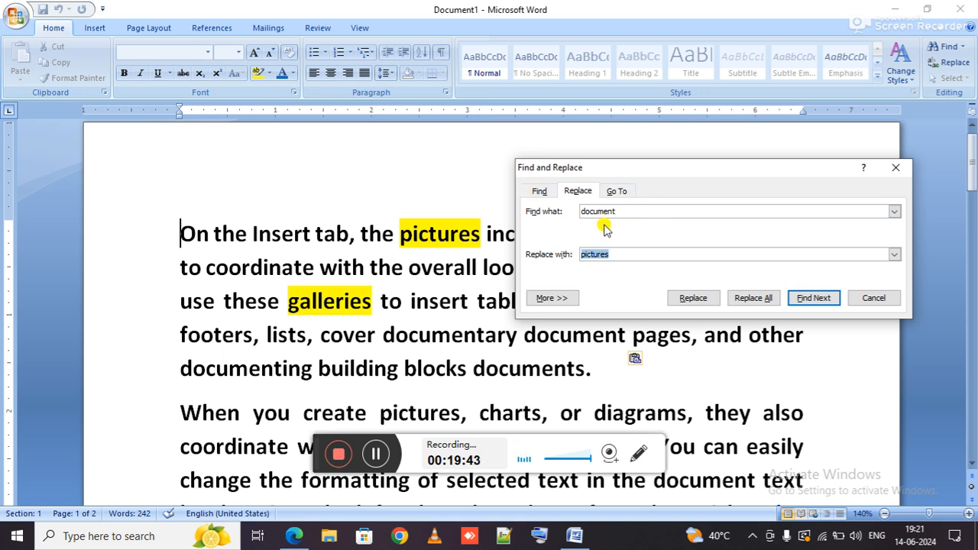
{"action": "type", "text": "file"}
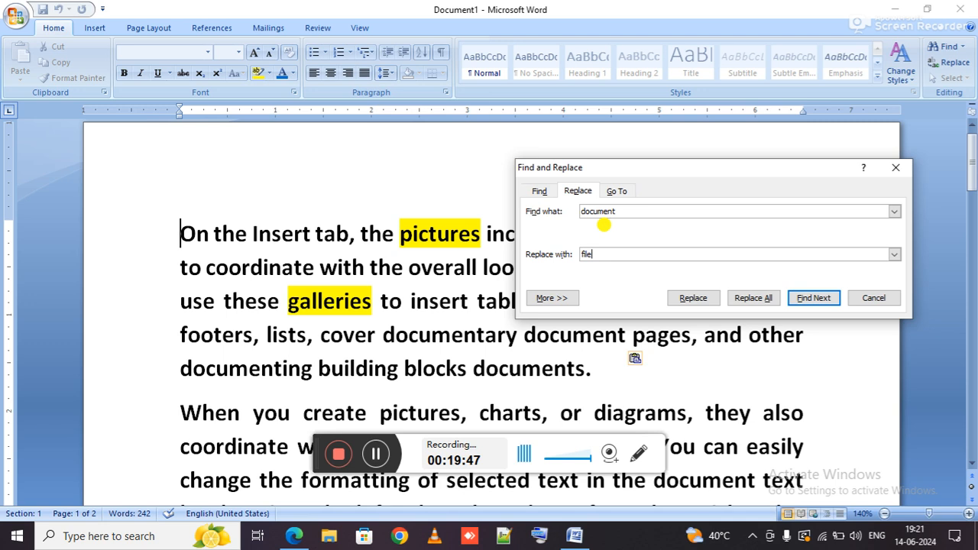
{"action": "left_click", "coordinate": [812, 298]}
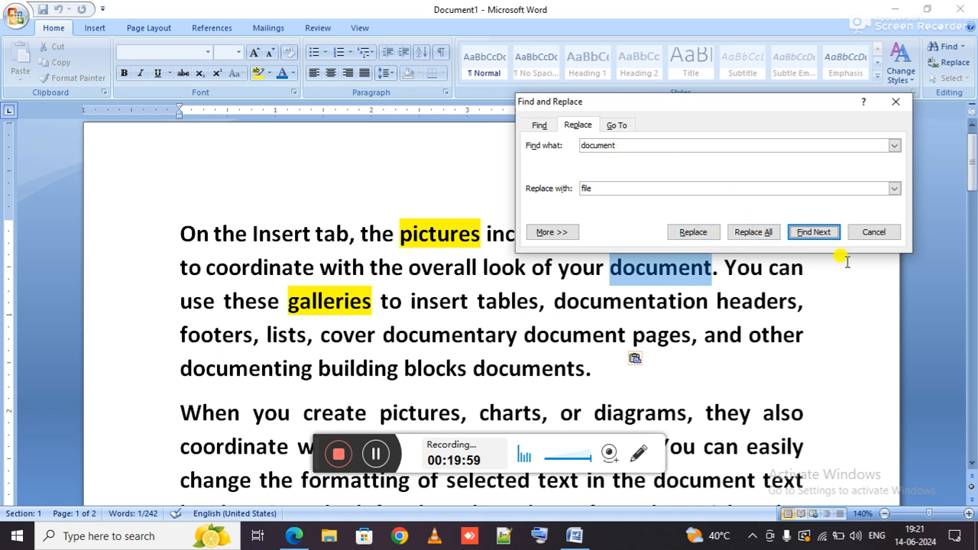
{"action": "left_click", "coordinate": [804, 236]}
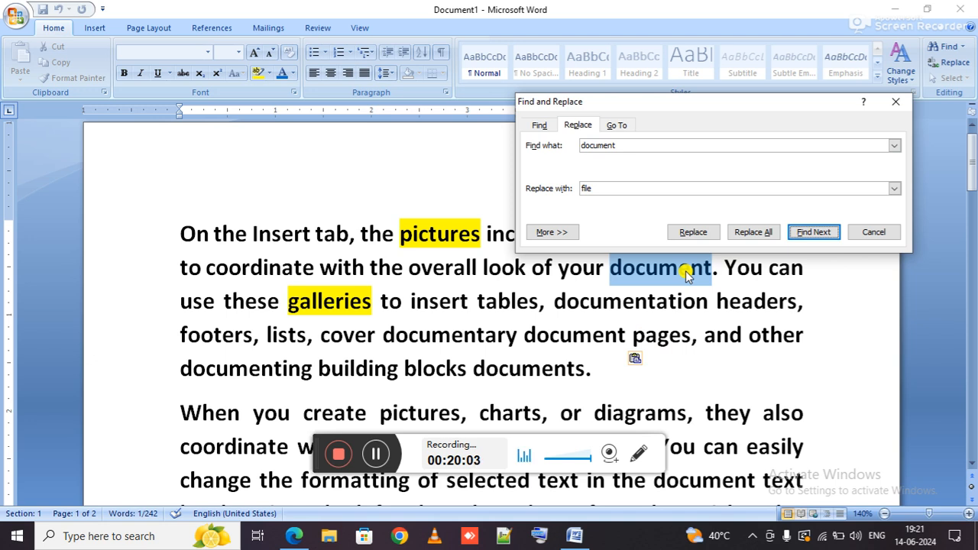
{"action": "left_click", "coordinate": [695, 232]}
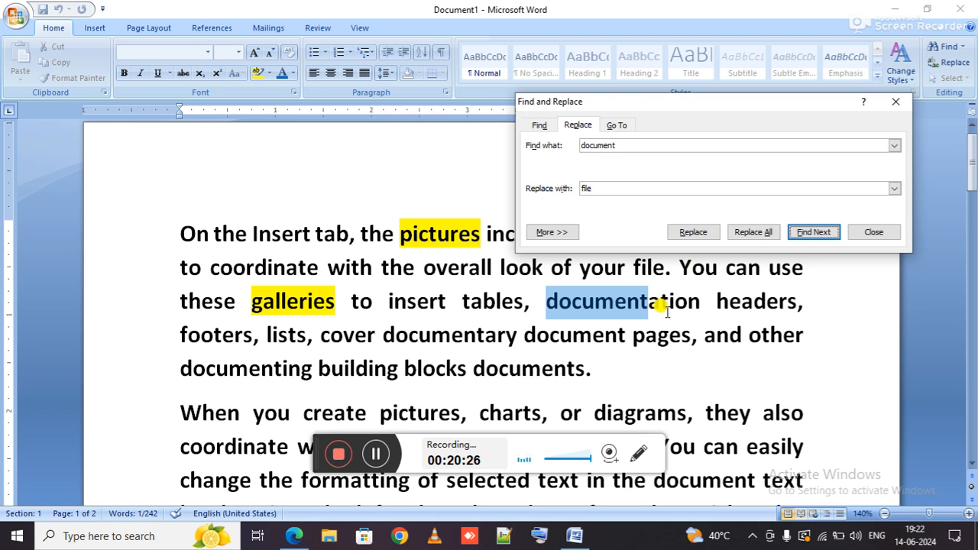
Step: Skip the matches inside "documentation" and "documentary" to reach the standalone "document", and close Find and Replace
{"action": "left_click", "coordinate": [811, 232]}
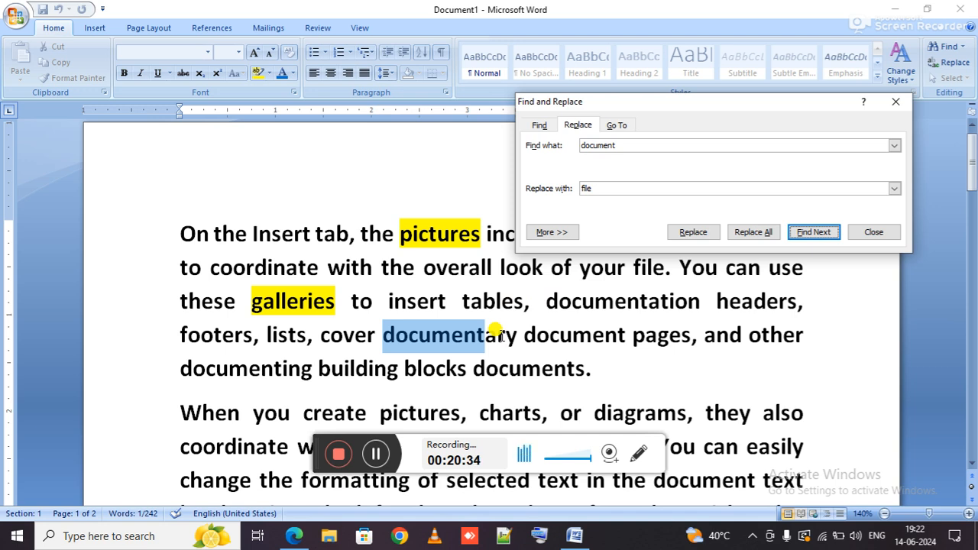
{"action": "left_click", "coordinate": [829, 231]}
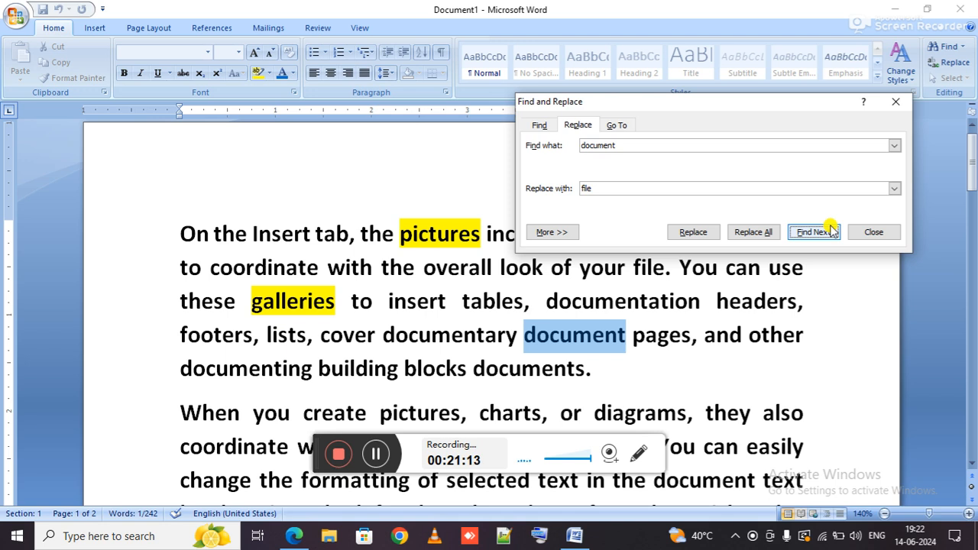
{"action": "key", "text": "Escape"}
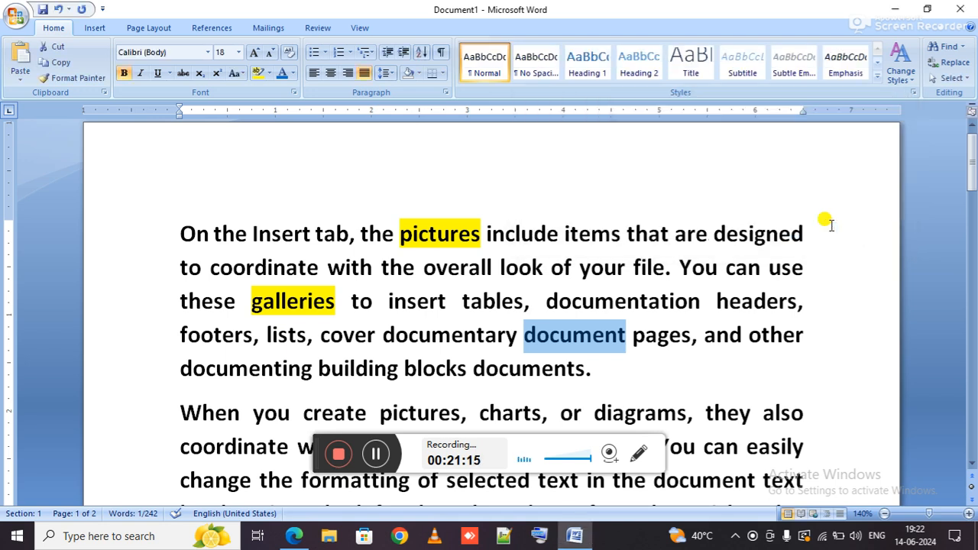
Step: Apply strikethrough to the whole first paragraph and remove it again
{"action": "key", "text": "ctrl+Home"}
{"action": "key", "text": "ctrl+shift+Down"}
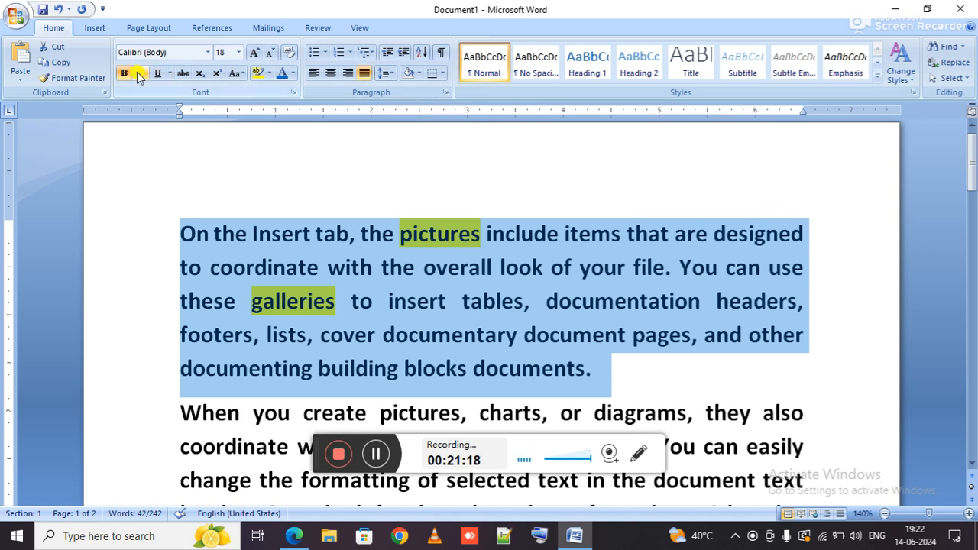
{"action": "left_click", "coordinate": [179, 75]}
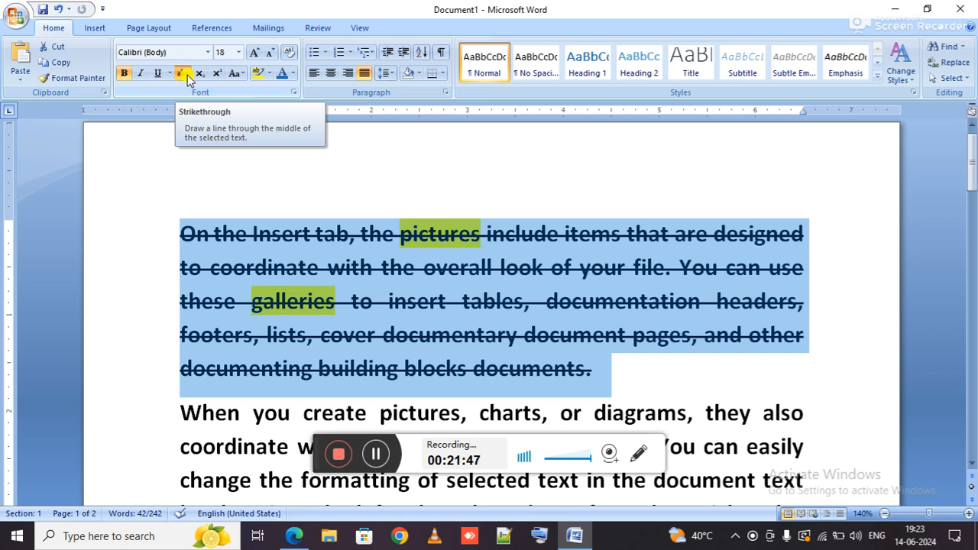
{"action": "left_click", "coordinate": [187, 75]}
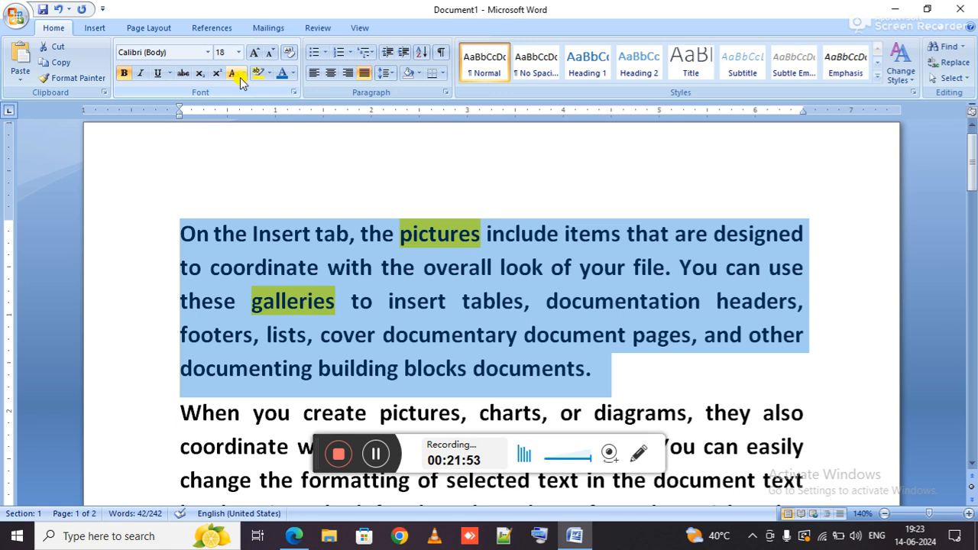
Step: Apply double strikethrough to the whole first paragraph through the Font settings and remove it again
{"action": "left_click", "coordinate": [293, 93]}
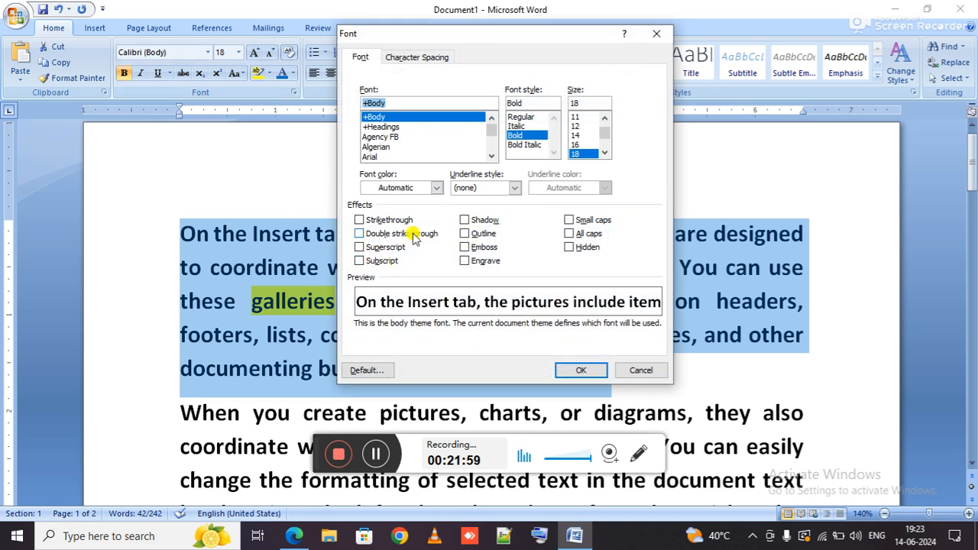
{"action": "left_click", "coordinate": [360, 234]}
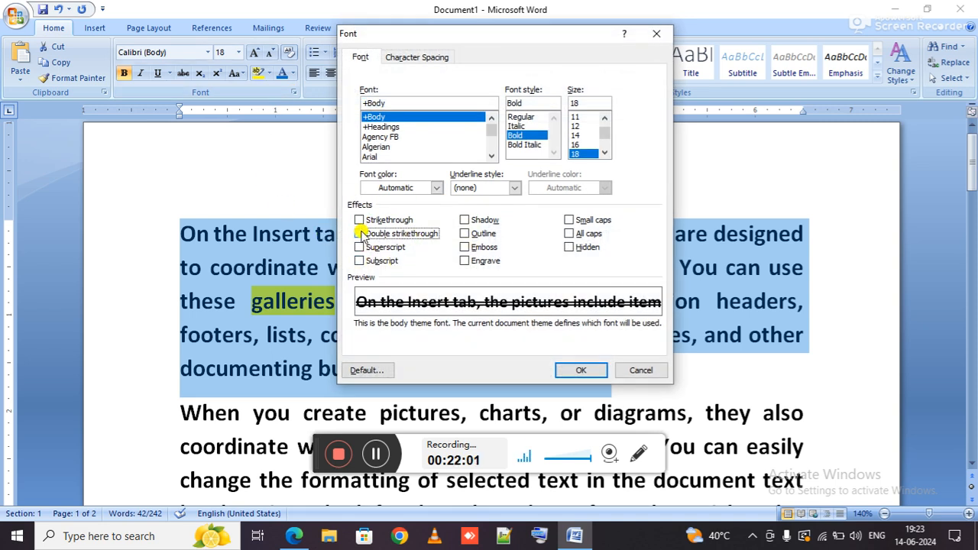
{"action": "key", "text": "Return"}
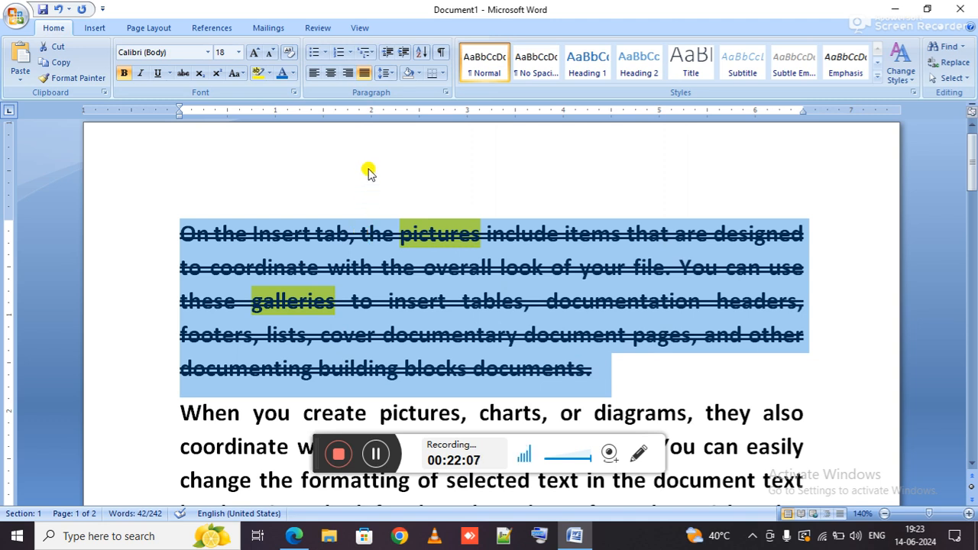
{"action": "left_click", "coordinate": [294, 93]}
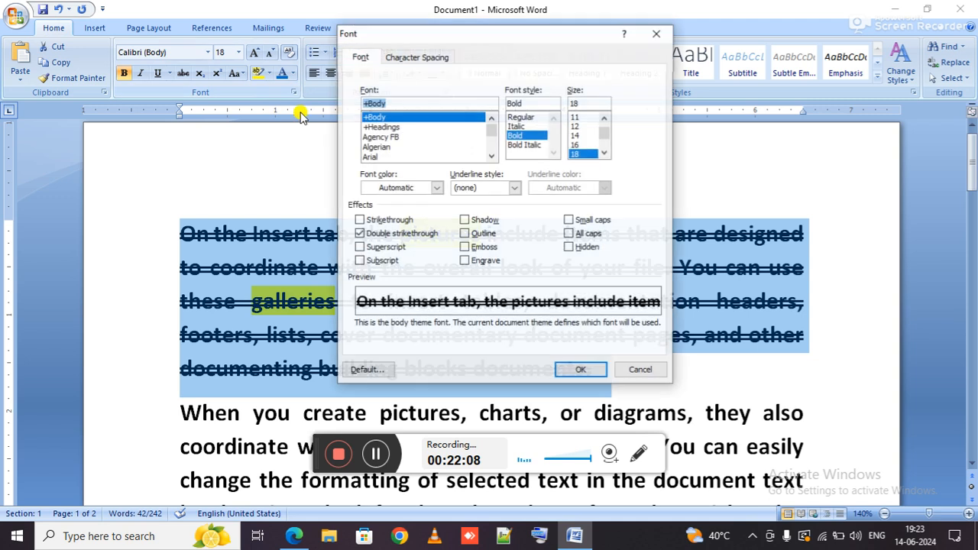
{"action": "left_click", "coordinate": [359, 234]}
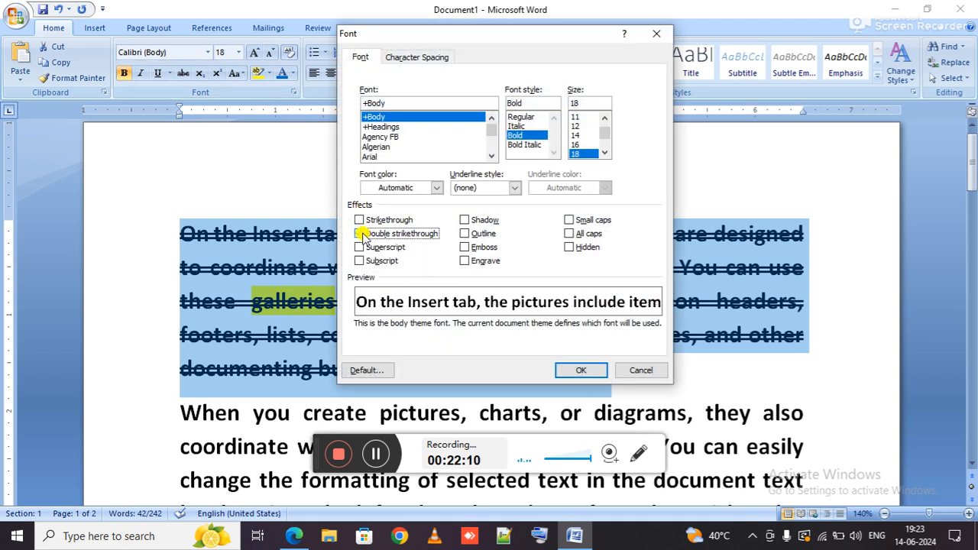
{"action": "left_click", "coordinate": [581, 369]}
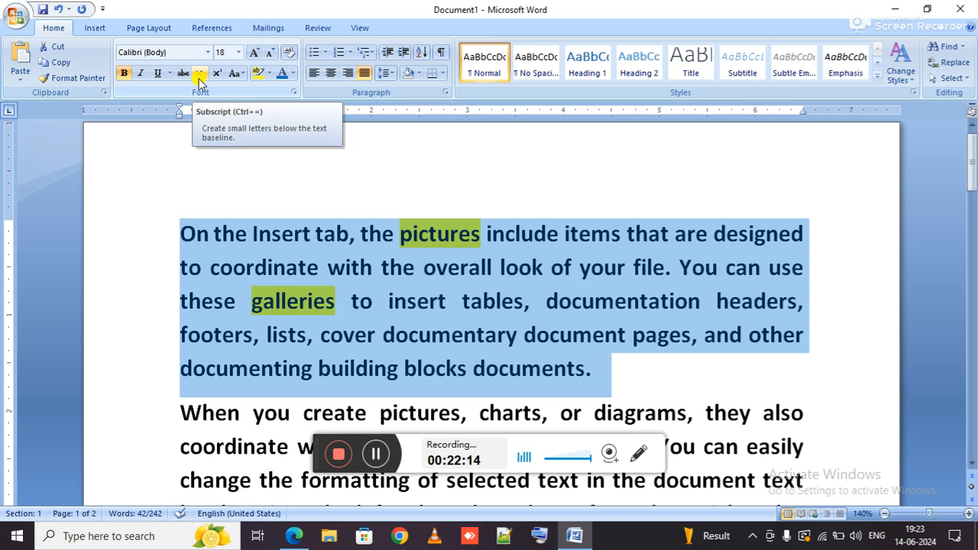
Step: Insert an empty line above the first paragraph
{"action": "key", "text": "Left"}
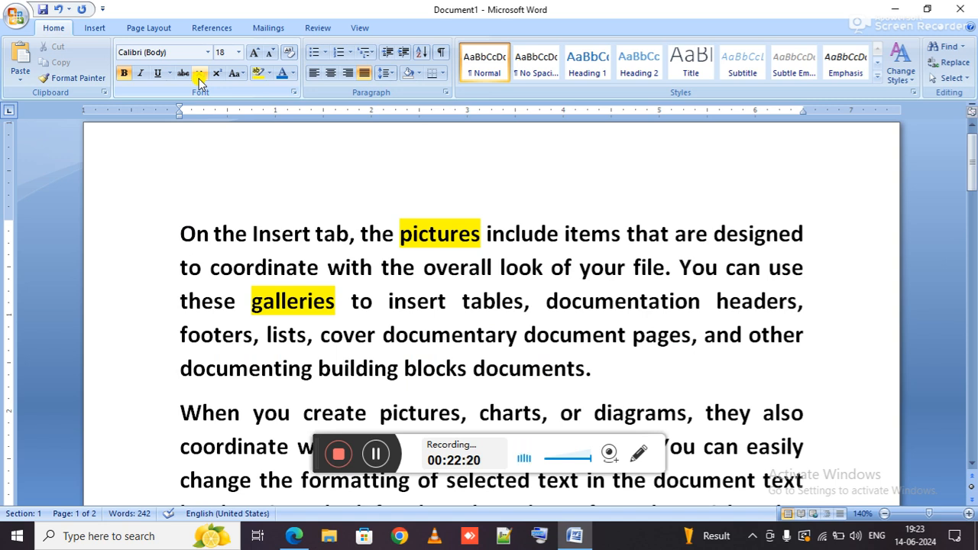
{"action": "key", "text": "Return"}
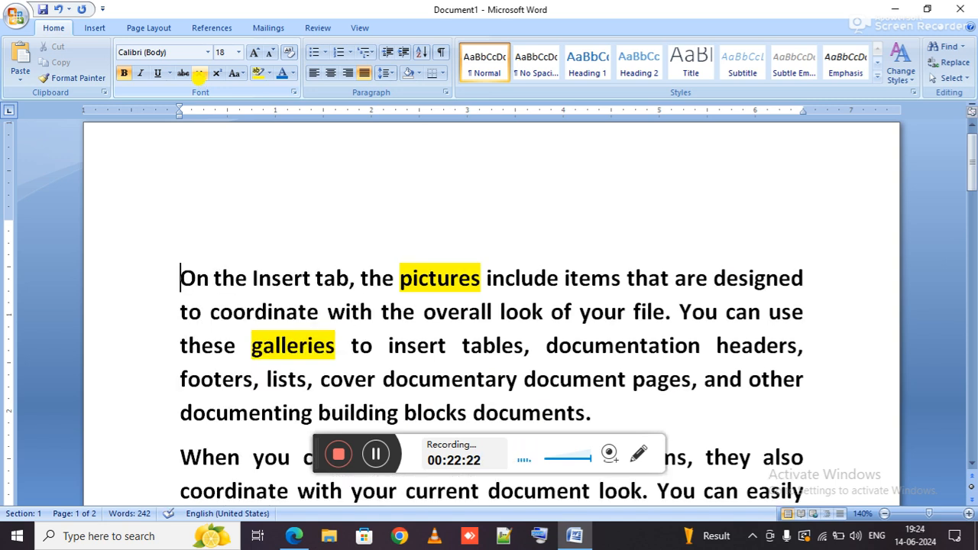
{"action": "key", "text": "Up"}
Step: Select the whole first paragraph, apply single strikethrough through the Font settings and undo it
{"action": "key", "text": "Down"}
{"action": "key", "text": "ctrl+shift+Down"}
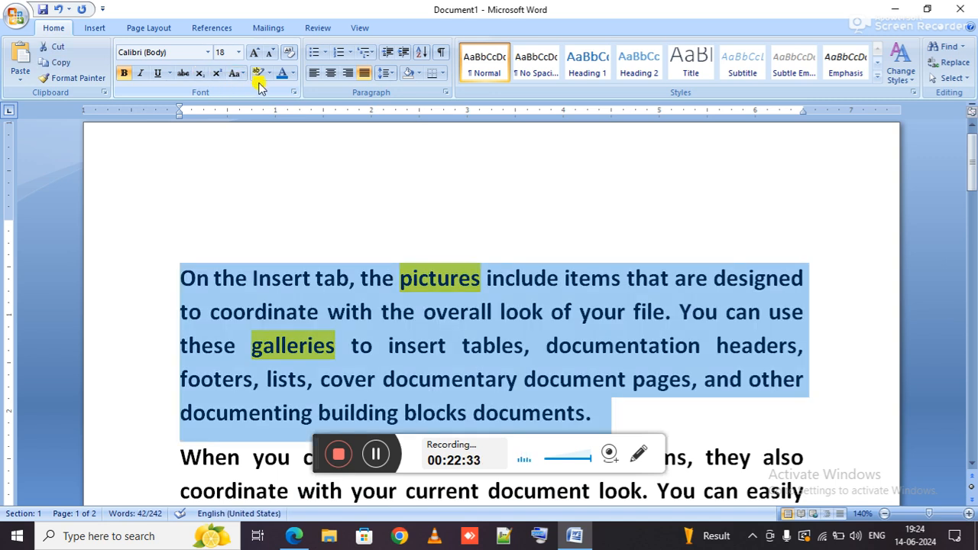
{"action": "left_click", "coordinate": [293, 92]}
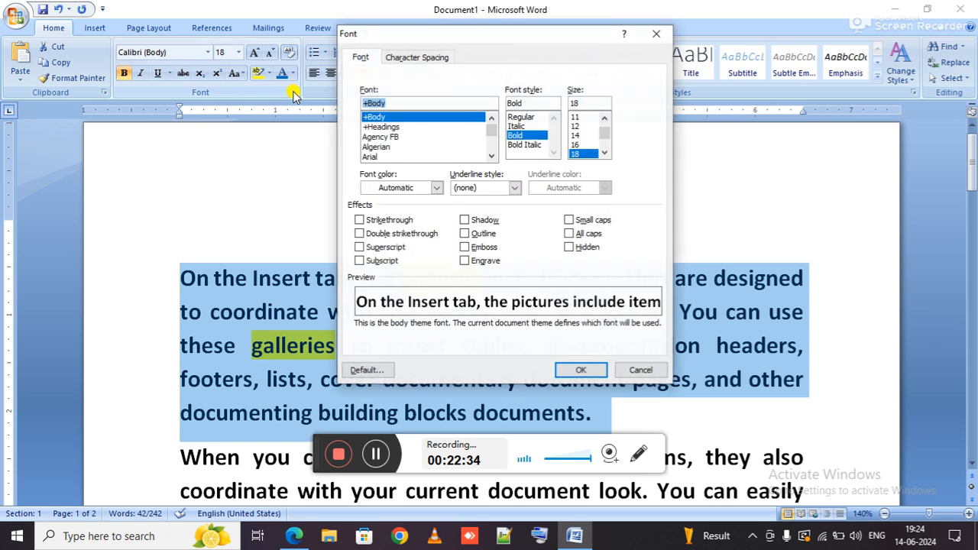
{"action": "left_click", "coordinate": [359, 221]}
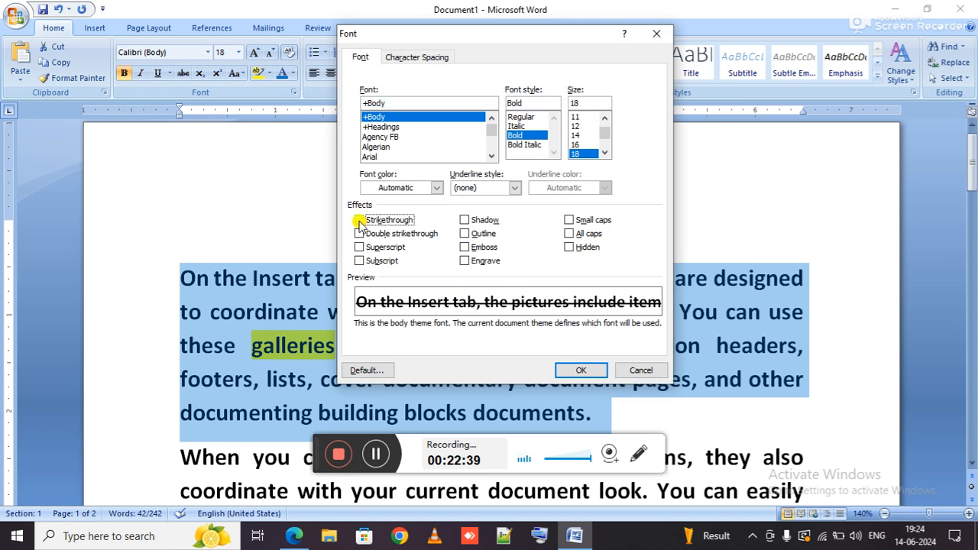
{"action": "key", "text": "Return"}
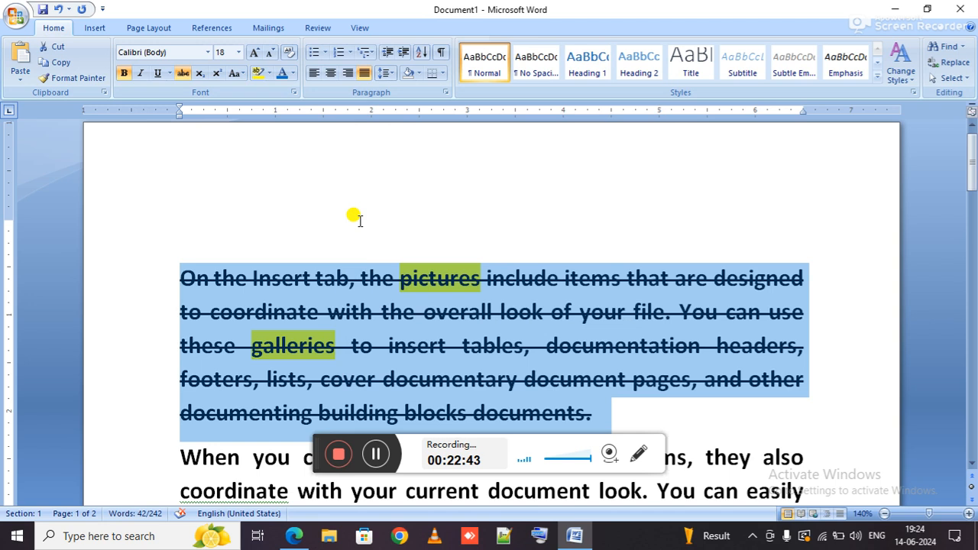
{"action": "key", "text": "ctrl+z"}
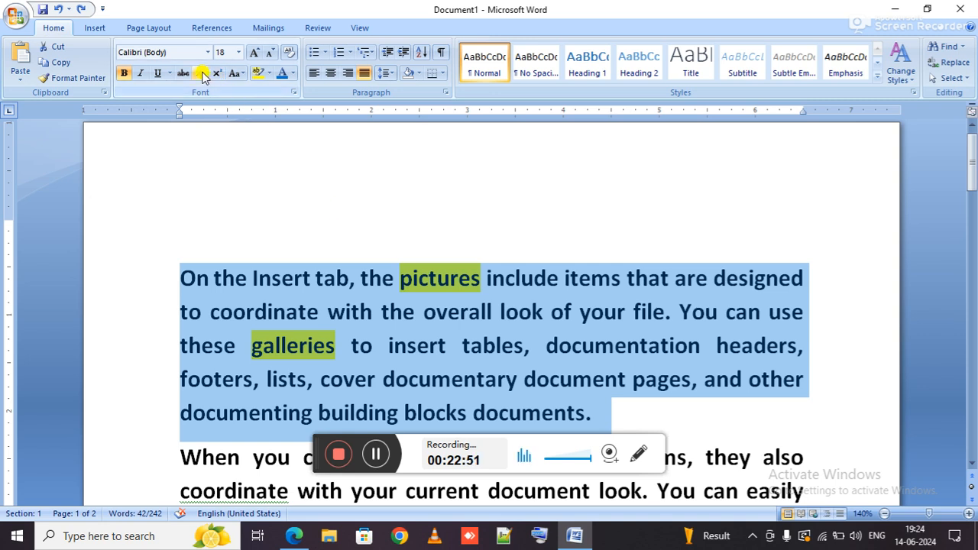
Step: Delete the empty line above the first paragraph and insert it again
{"action": "left_click", "coordinate": [216, 224]}
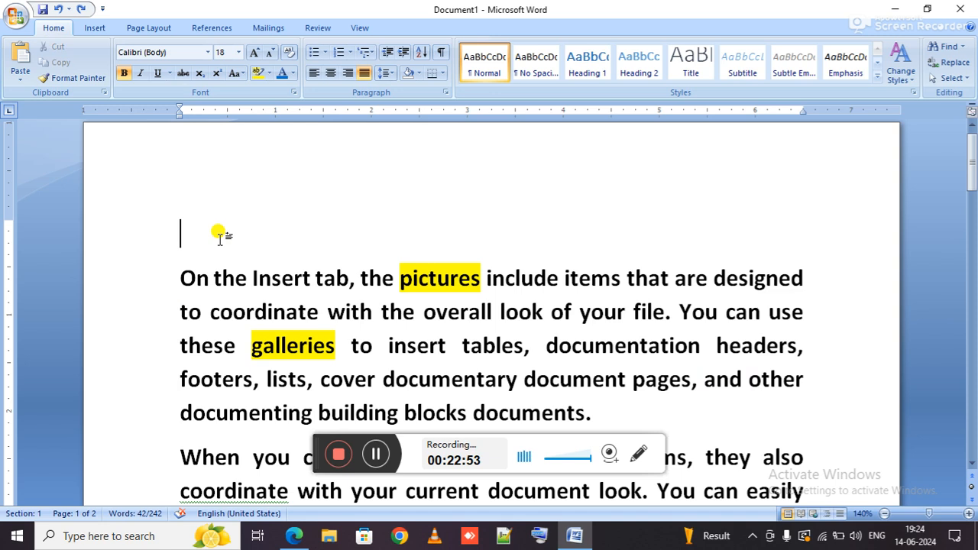
{"action": "key", "text": "Delete"}
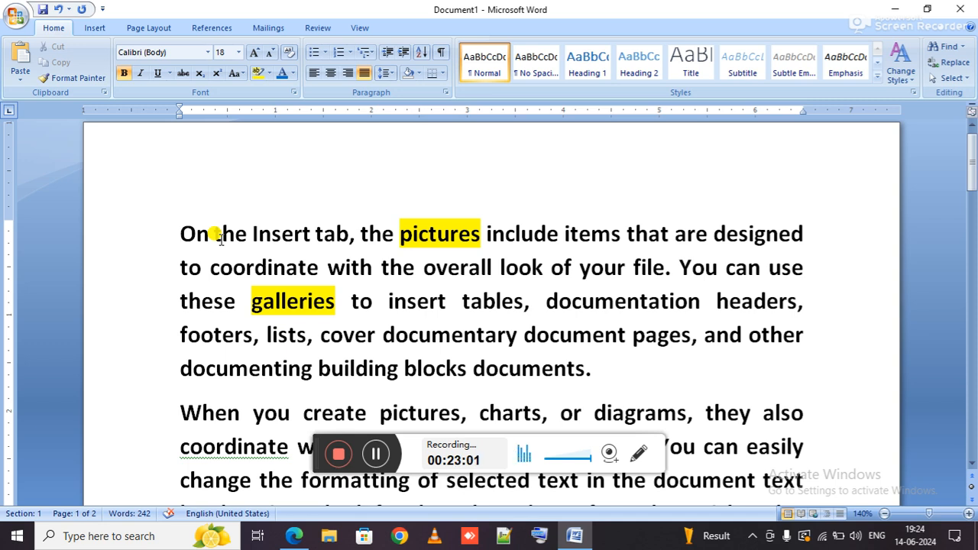
{"action": "key", "text": "Return"}
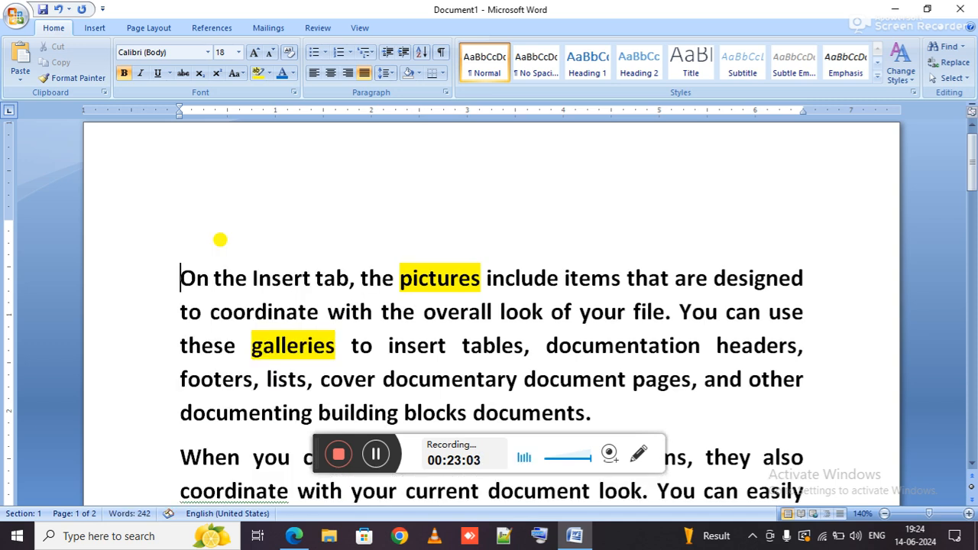
Step: Insert an empty line after the first paragraph, following "documents."
{"action": "scroll", "coordinate": [220, 239], "scroll_direction": "down", "scroll_amount": 1}
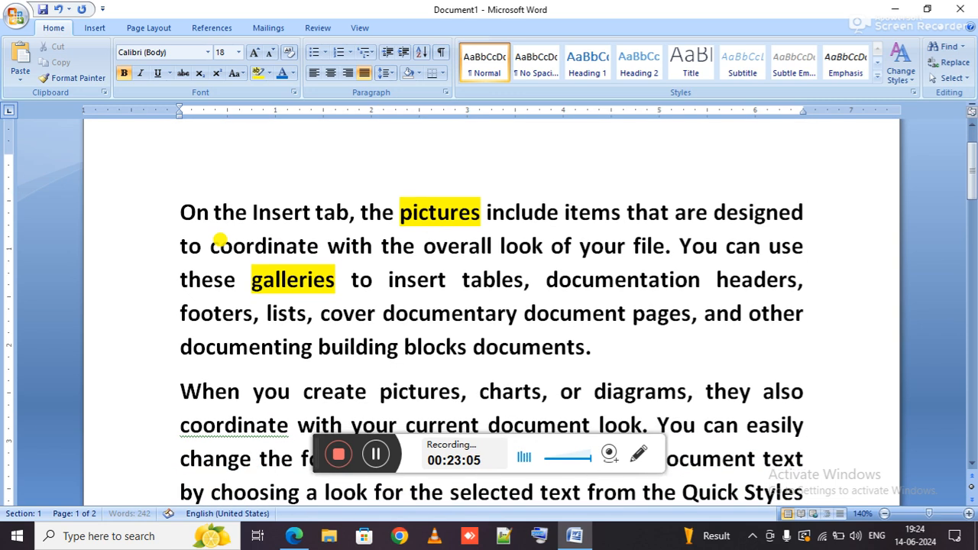
{"action": "left_click", "coordinate": [616, 344]}
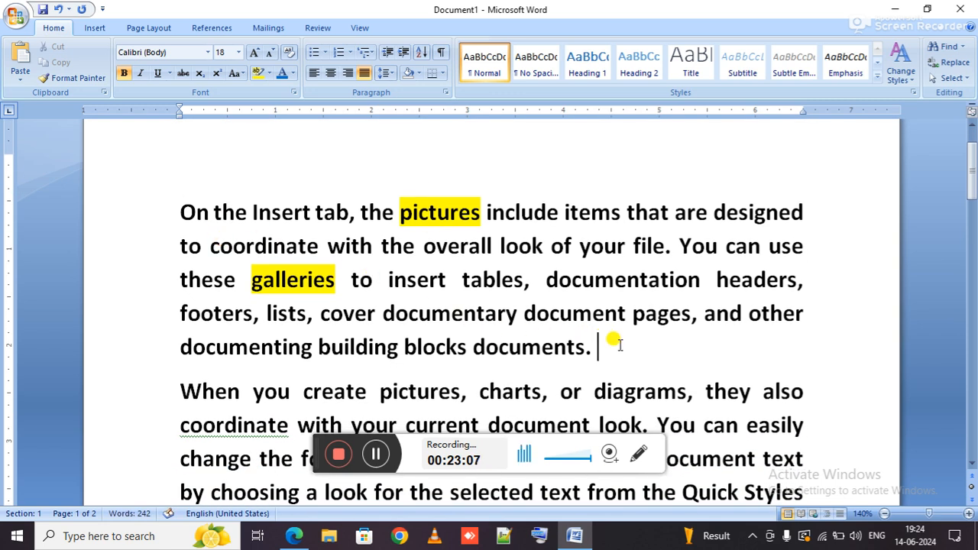
{"action": "scroll", "coordinate": [615, 344], "scroll_direction": "down", "scroll_amount": 1}
{"action": "key", "text": "Return"}
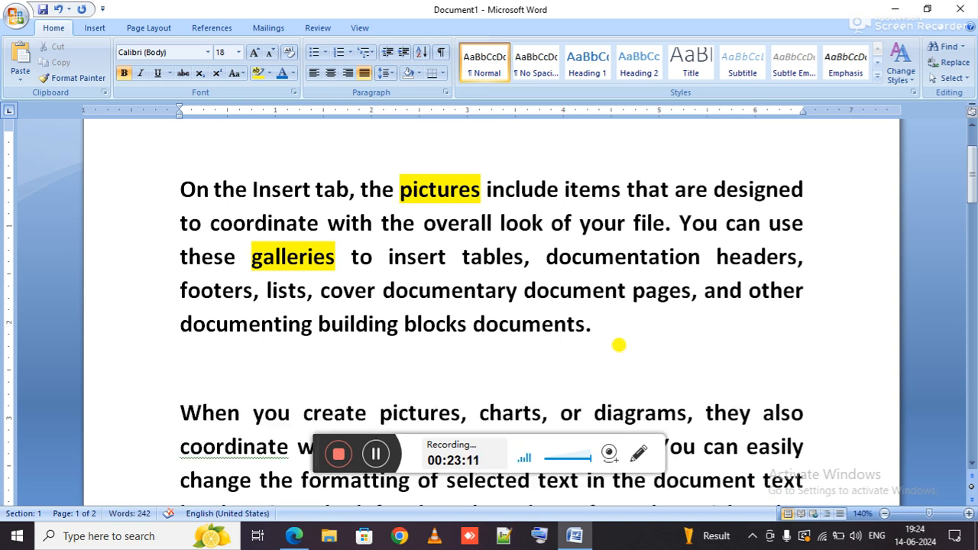
Step: Enter "X2 + Y2" on the empty line above the first paragraph and add a new line below it
{"action": "scroll", "coordinate": [618, 347], "scroll_direction": "up", "scroll_amount": 2}
{"action": "left_click", "coordinate": [386, 217]}
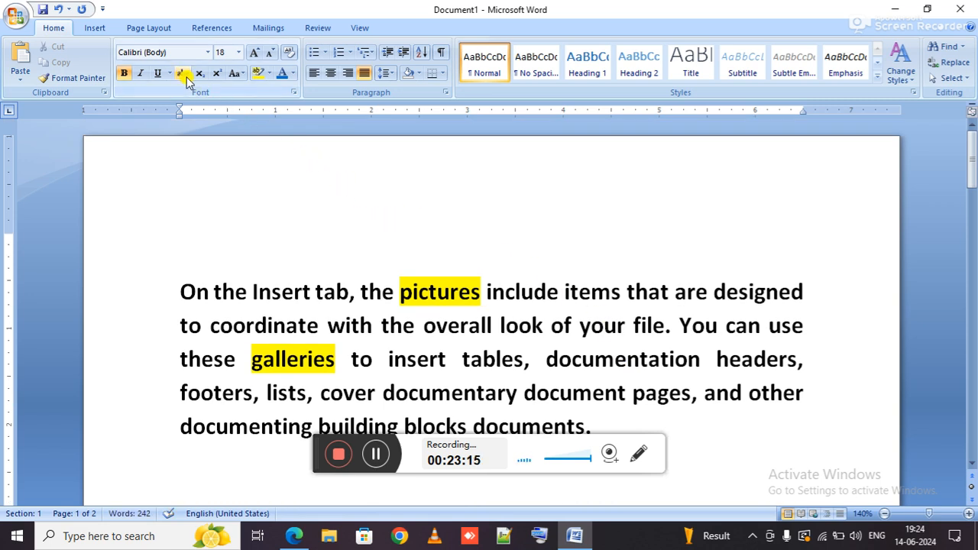
{"action": "type", "text": "X"}
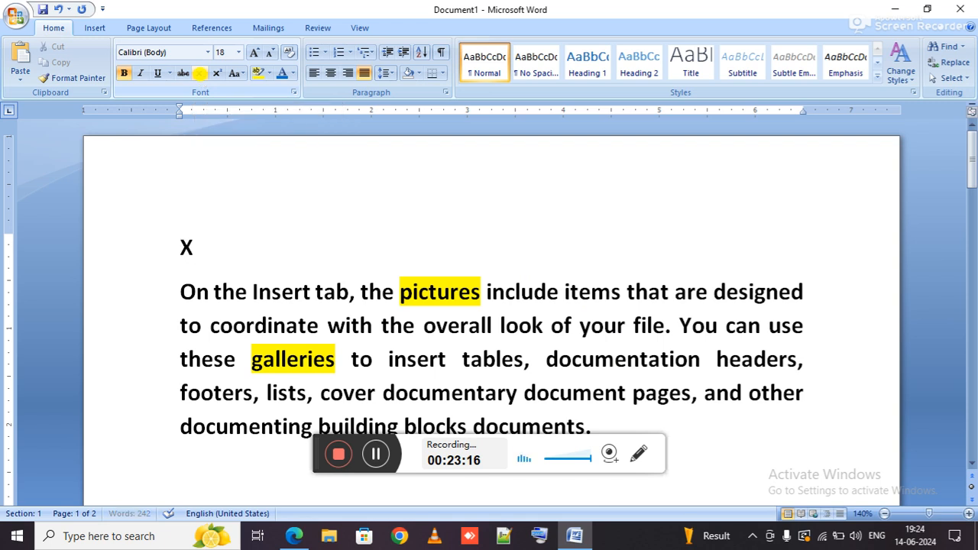
{"action": "type", "text": "2 + Y2"}
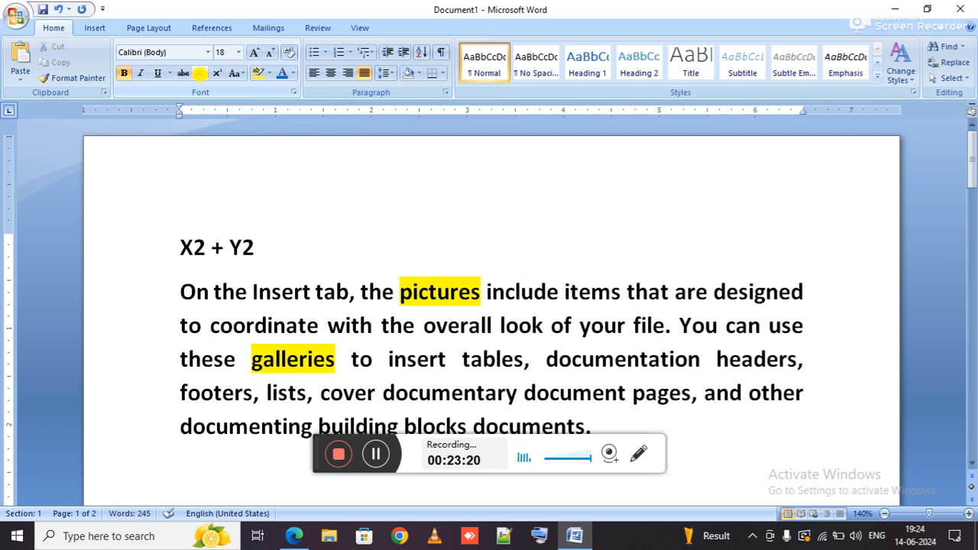
{"action": "key", "text": "Return"}
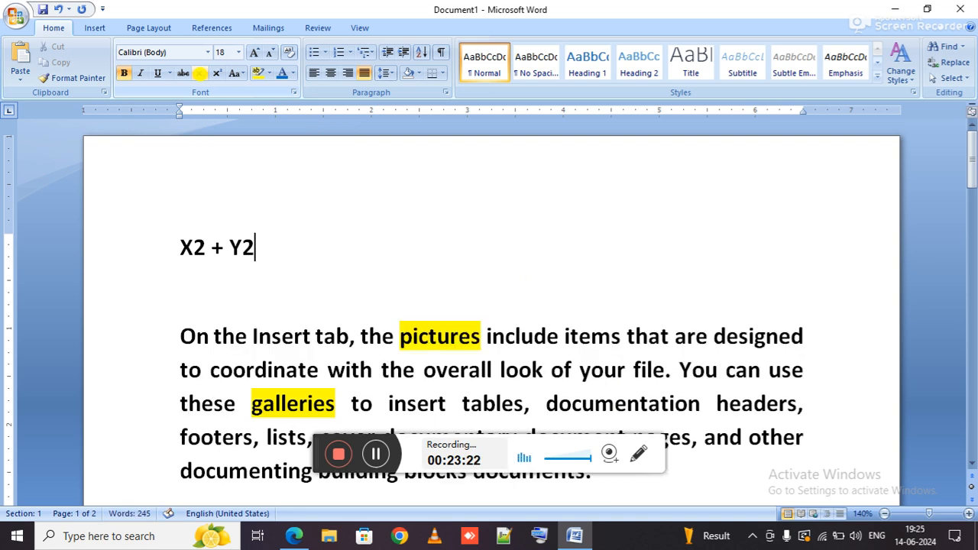
Step: Format the 2 after Y as superscript
{"action": "key", "text": "shift+Left"}
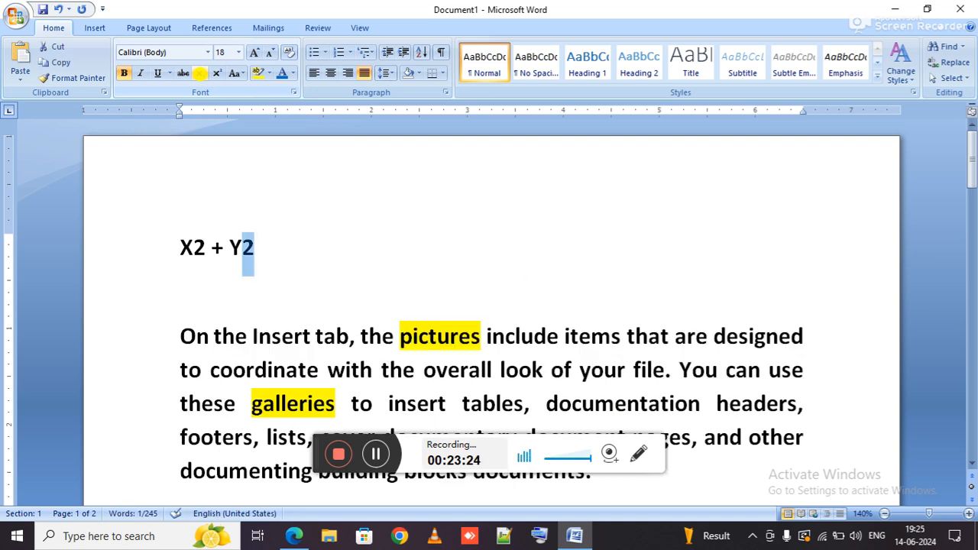
{"action": "key", "text": "Right"}
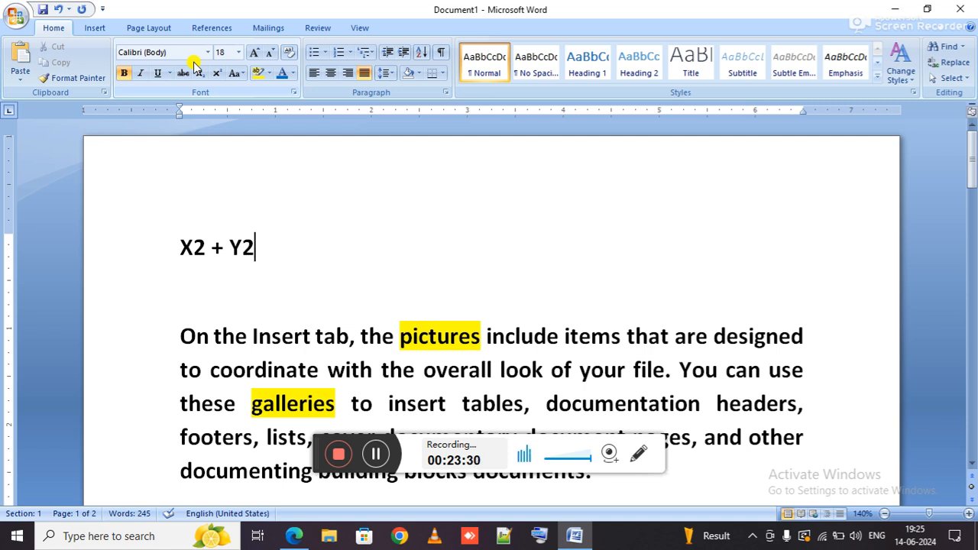
{"action": "key", "text": "shift+Left"}
{"action": "key", "text": "shift+Right"}
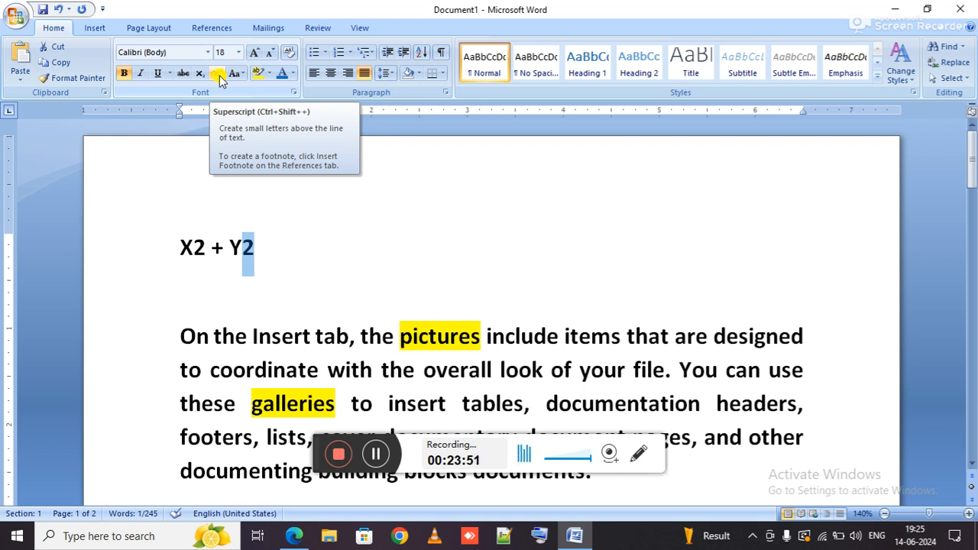
{"action": "left_click", "coordinate": [217, 74]}
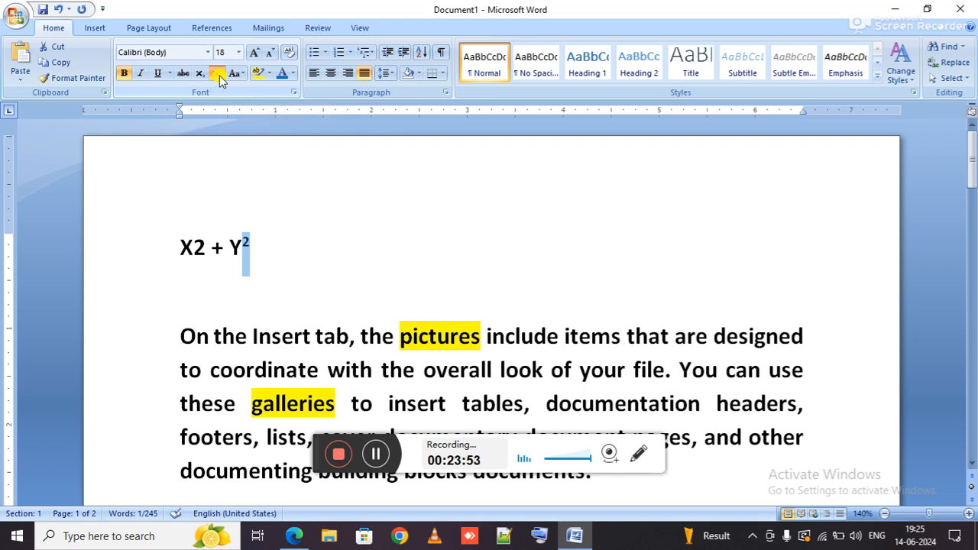
{"action": "left_click", "coordinate": [218, 76]}
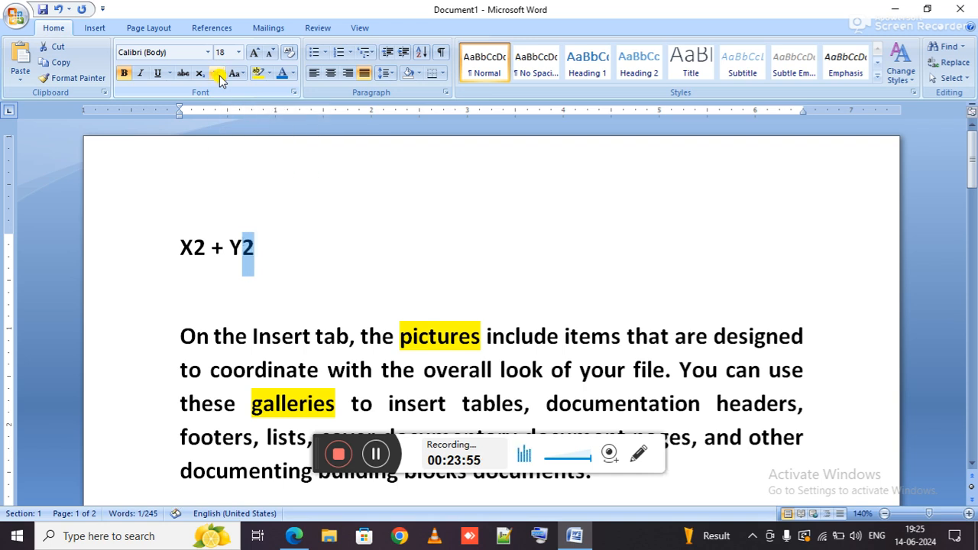
{"action": "left_click", "coordinate": [218, 76]}
Step: Format "X2" as superscript and return the X to normal text so only its 2 is raised
{"action": "key", "text": "Left"}
{"action": "key", "text": "Left"}
{"action": "key", "text": "Left"}
{"action": "key", "text": "Left"}
{"action": "key", "text": "Left"}
{"action": "key", "text": "shift+Left"}
{"action": "key", "text": "shift+Left"}
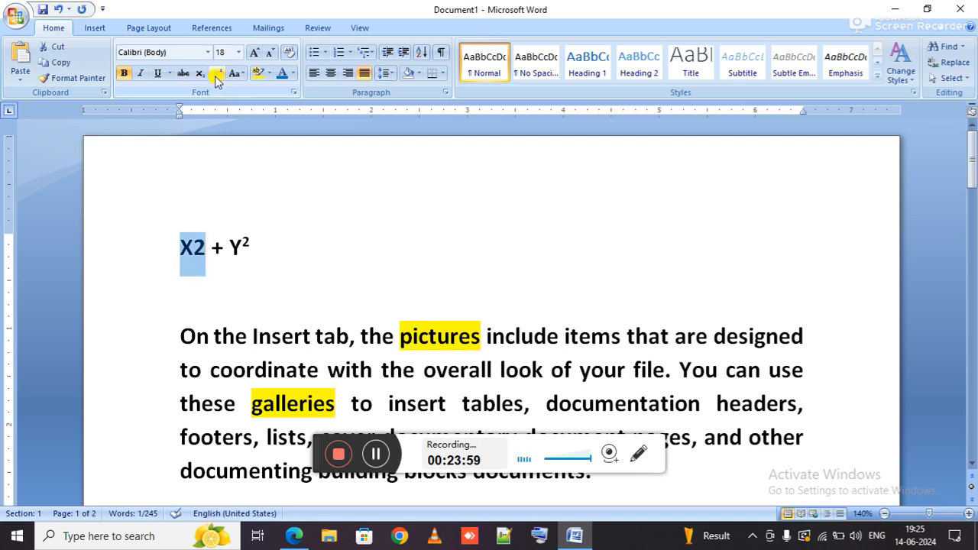
{"action": "left_click", "coordinate": [217, 74]}
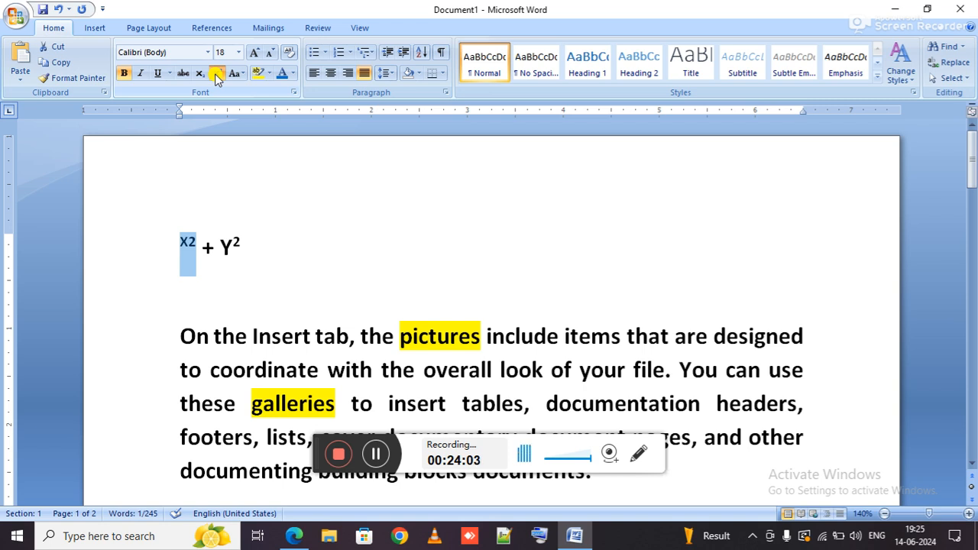
{"action": "key", "text": "Left"}
{"action": "key", "text": "shift+Right"}
{"action": "left_click", "coordinate": [216, 75]}
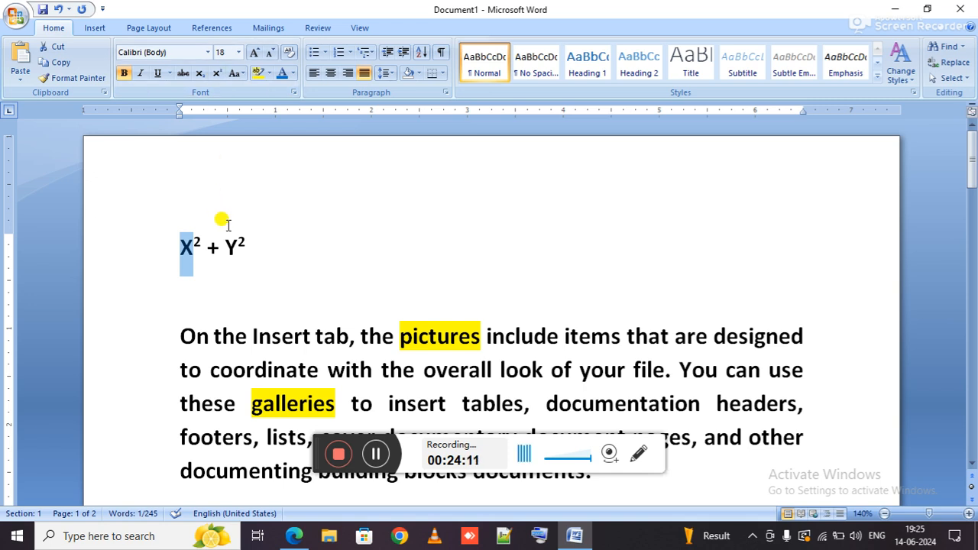
Step: Enter "H2O + SO4" on the empty line below the X and Y expression
{"action": "key", "text": "Down"}
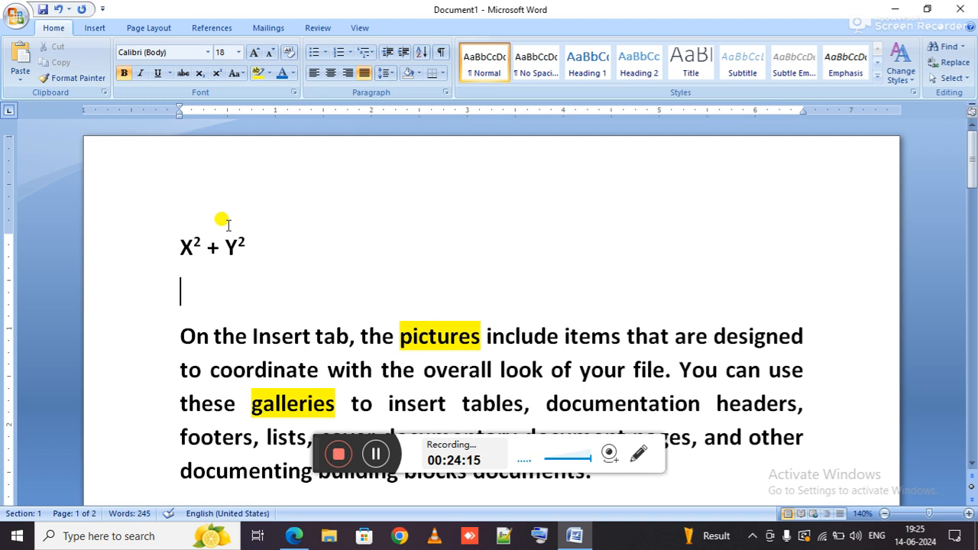
{"action": "type", "text": "H2"}
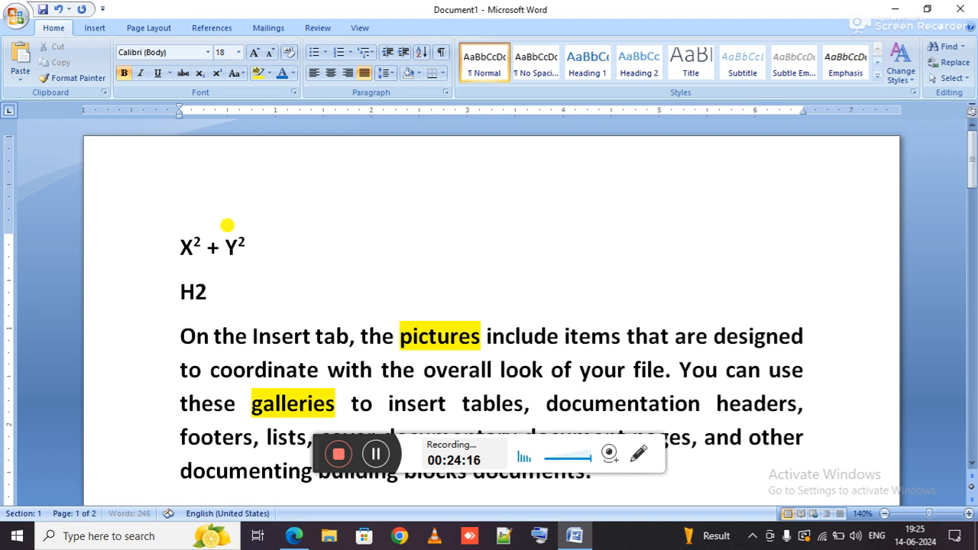
{"action": "type", "text": "O + SO4"}
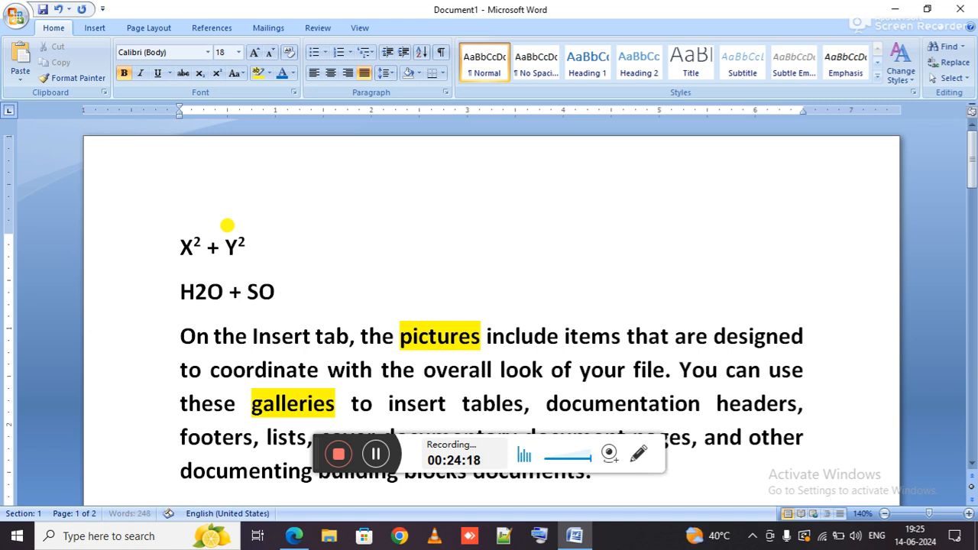
Step: Select the 4 in SO4, switch subscript on and off again, and leave the selection
{"action": "key", "text": "shift+Left"}
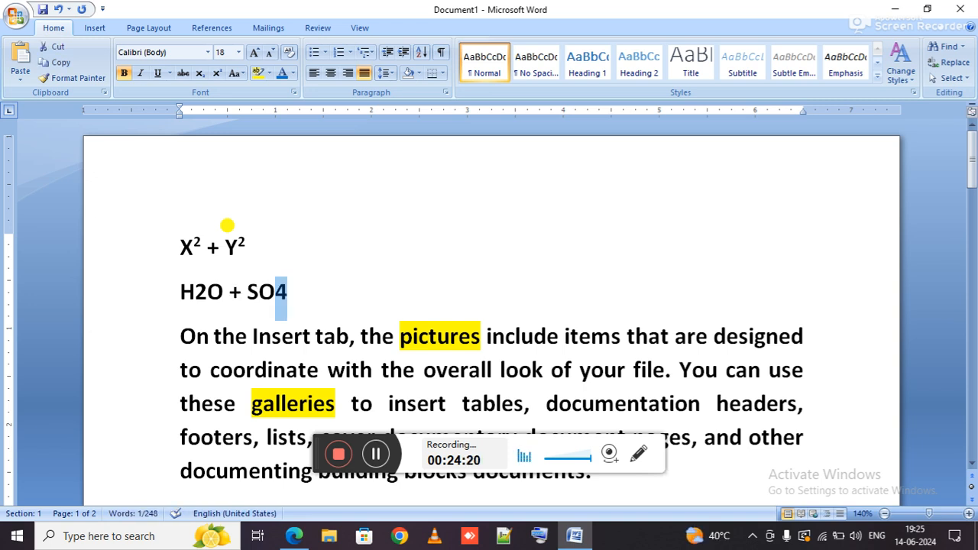
{"action": "left_click", "coordinate": [204, 78]}
{"action": "left_click", "coordinate": [204, 78]}
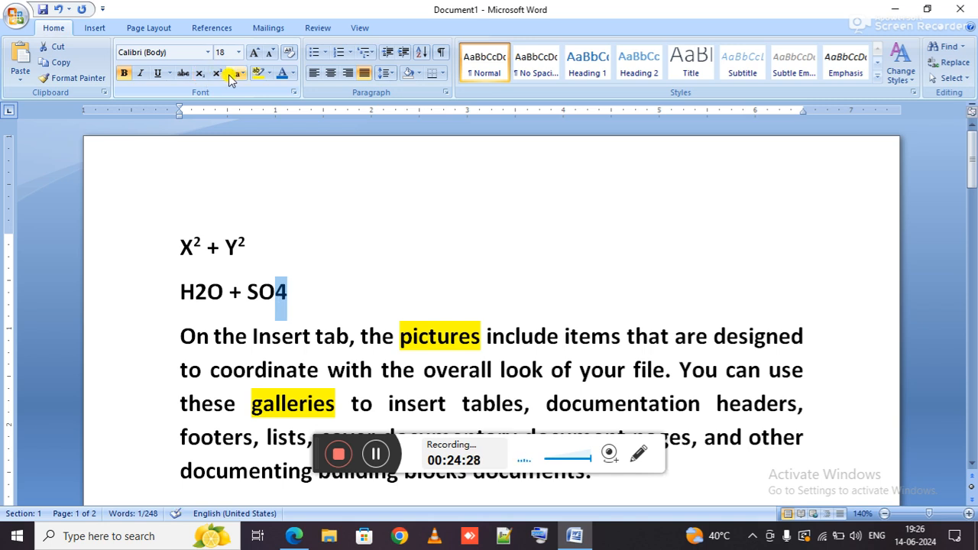
{"action": "key", "text": "Right"}
{"action": "key", "text": "Right"}
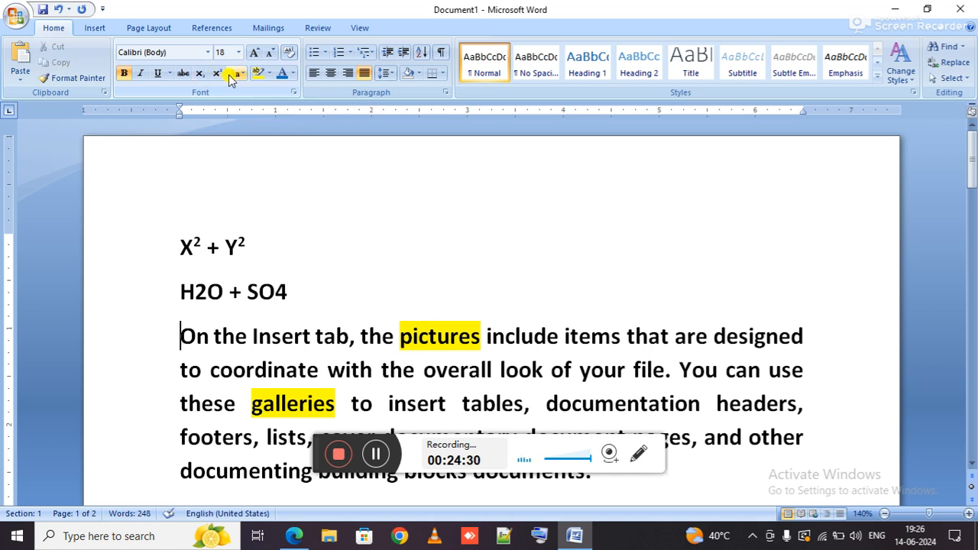
Step: Select the paragraph starting "On the Insert tab" and change its case to lowercase
{"action": "key", "text": "ctrl+shift+Down"}
{"action": "scroll", "coordinate": [524, 290], "scroll_direction": "down", "scroll_amount": 2}
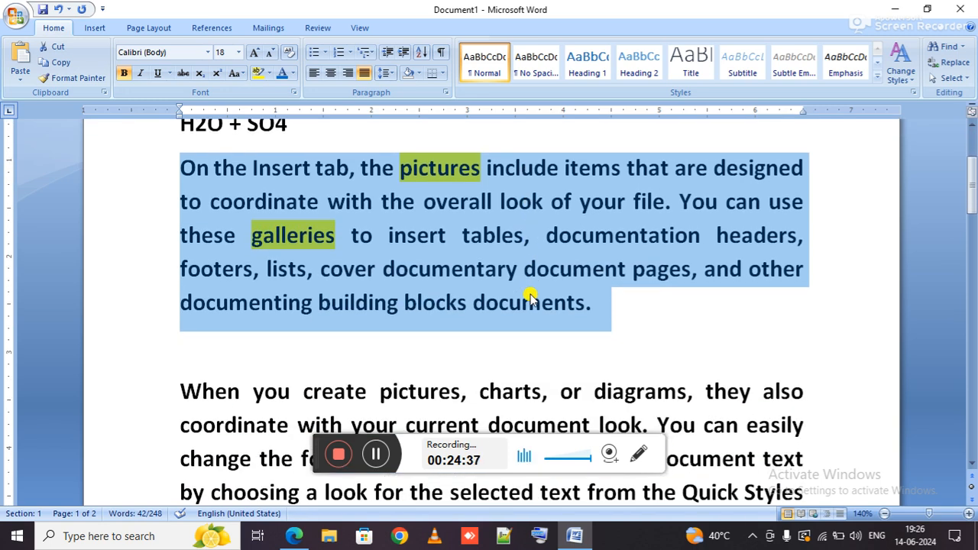
{"action": "left_click", "coordinate": [233, 76]}
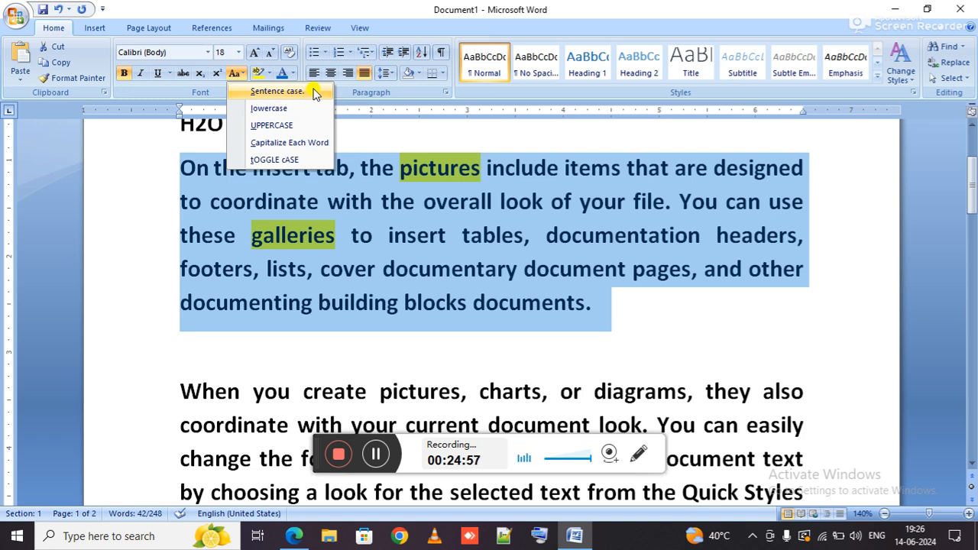
{"action": "left_click", "coordinate": [262, 109]}
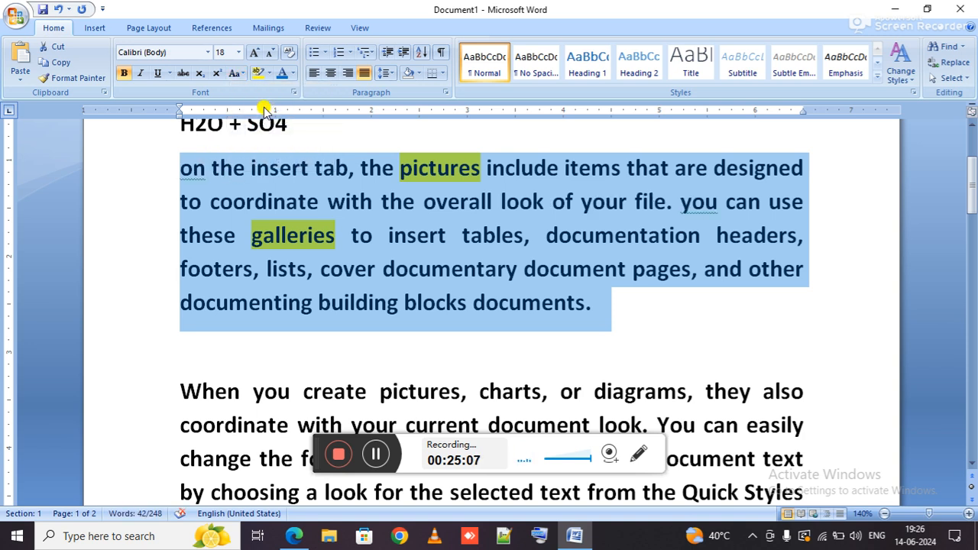
Step: Change the selected paragraph's case to UPPERCASE and from that to Capitalize Each Word
{"action": "left_click", "coordinate": [237, 72]}
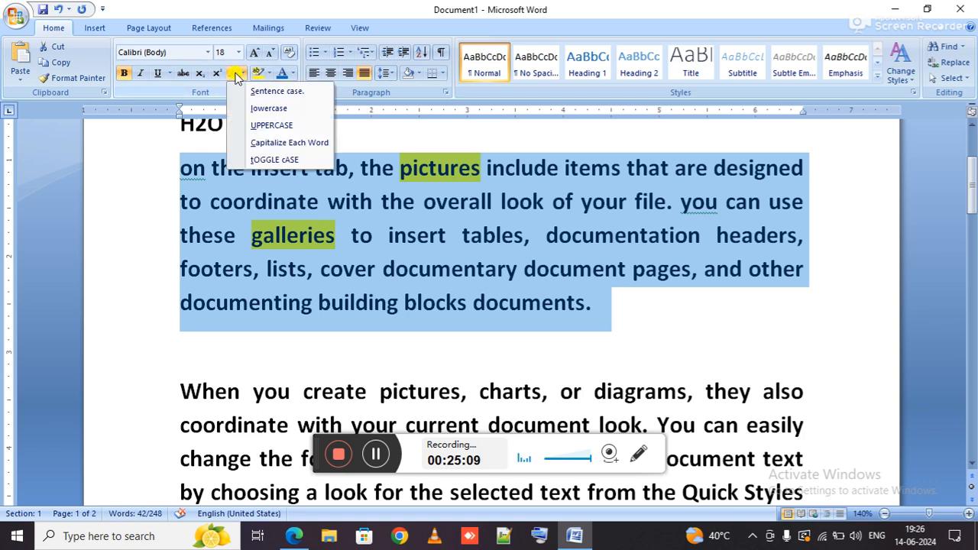
{"action": "left_click", "coordinate": [301, 126]}
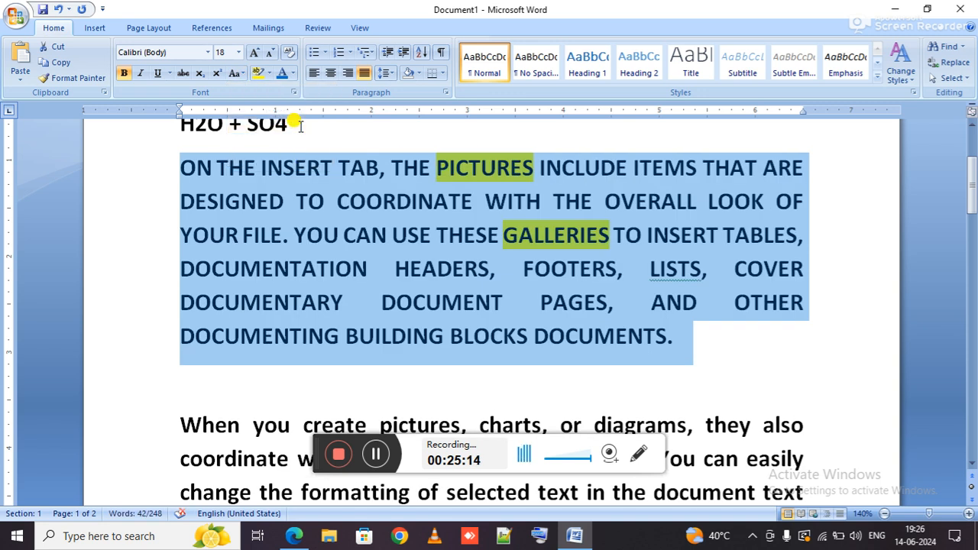
{"action": "left_click", "coordinate": [240, 74]}
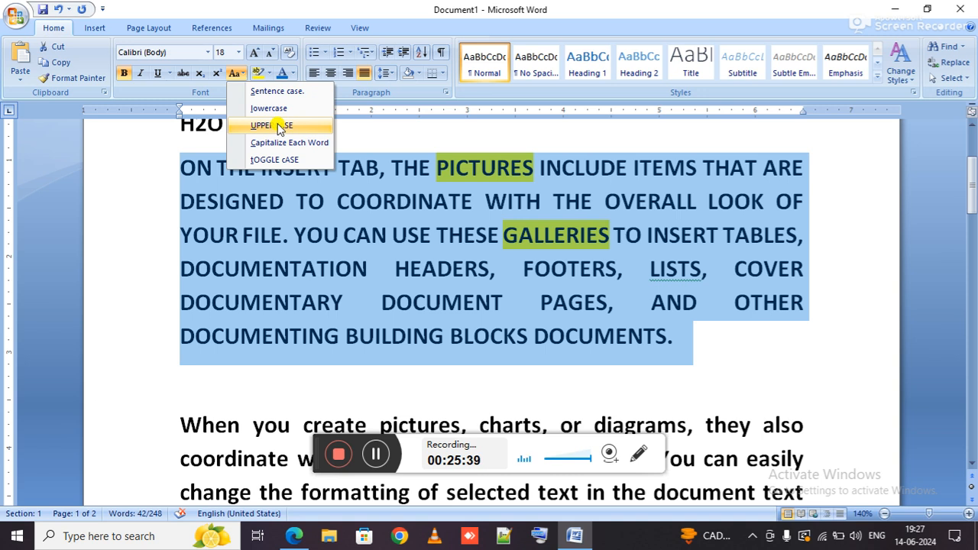
{"action": "left_click", "coordinate": [304, 151]}
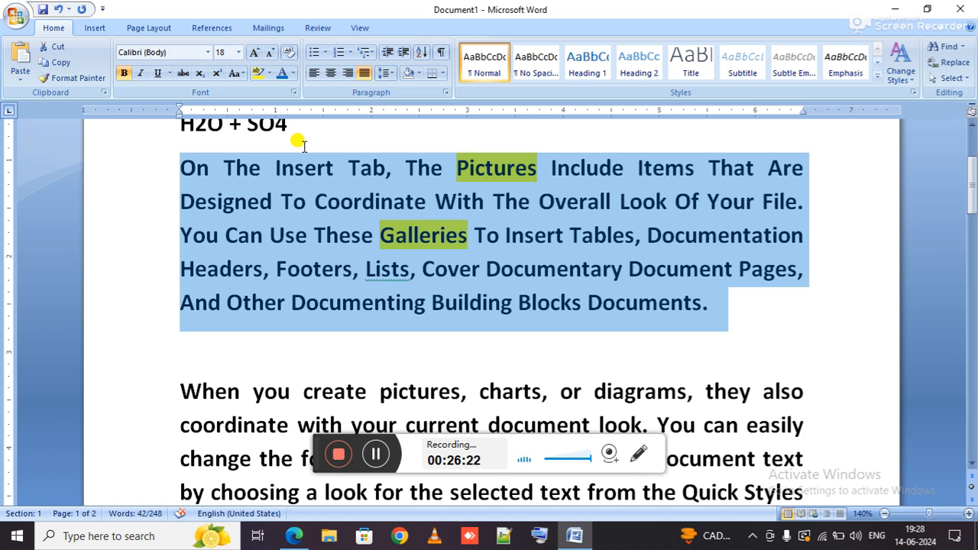
{"action": "left_click", "coordinate": [239, 72]}
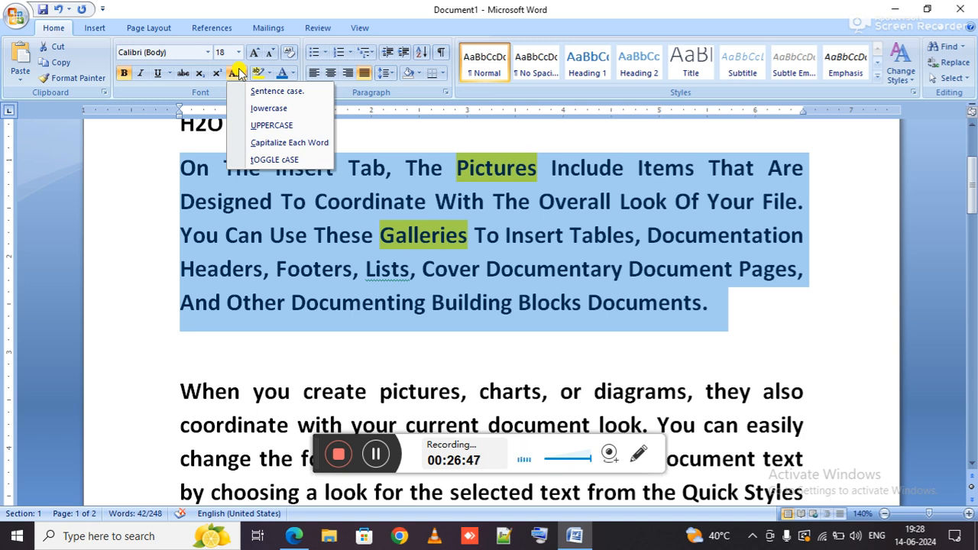
{"action": "left_click", "coordinate": [239, 72]}
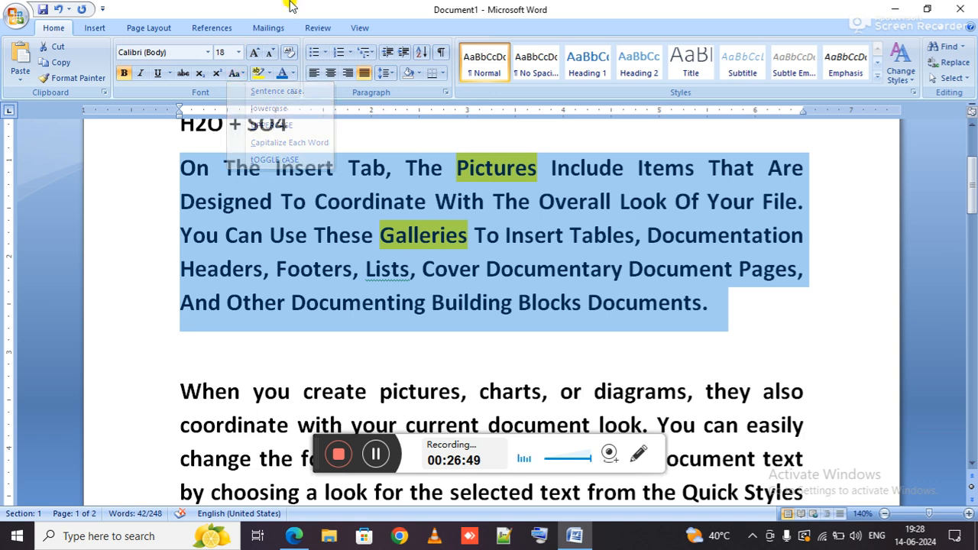
{"action": "left_click", "coordinate": [238, 72]}
{"action": "left_click", "coordinate": [237, 74]}
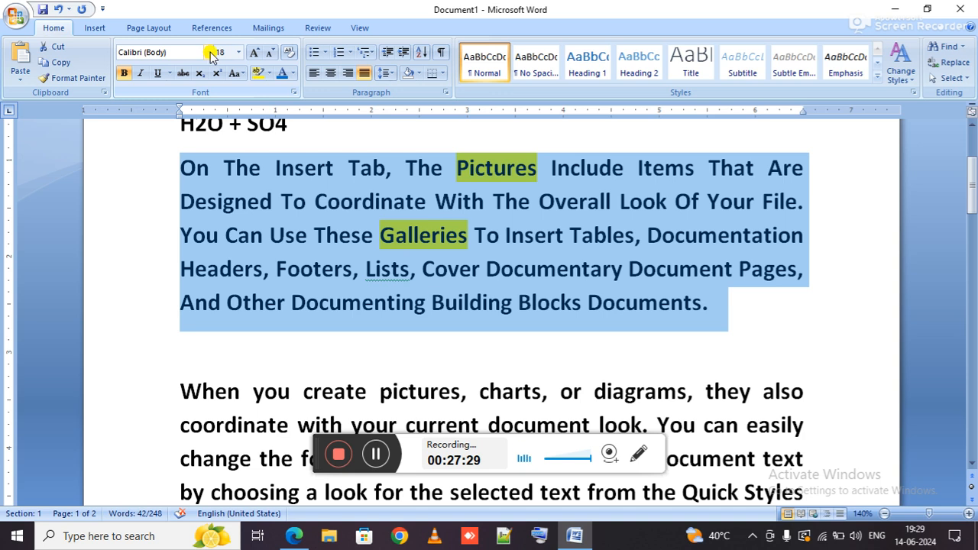
{"action": "left_click", "coordinate": [209, 53]}
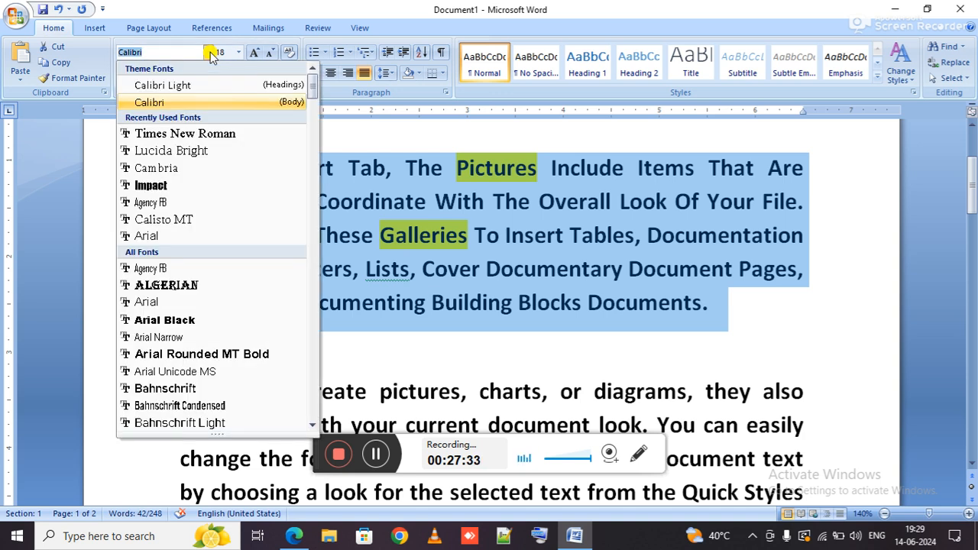
{"action": "left_click", "coordinate": [211, 53]}
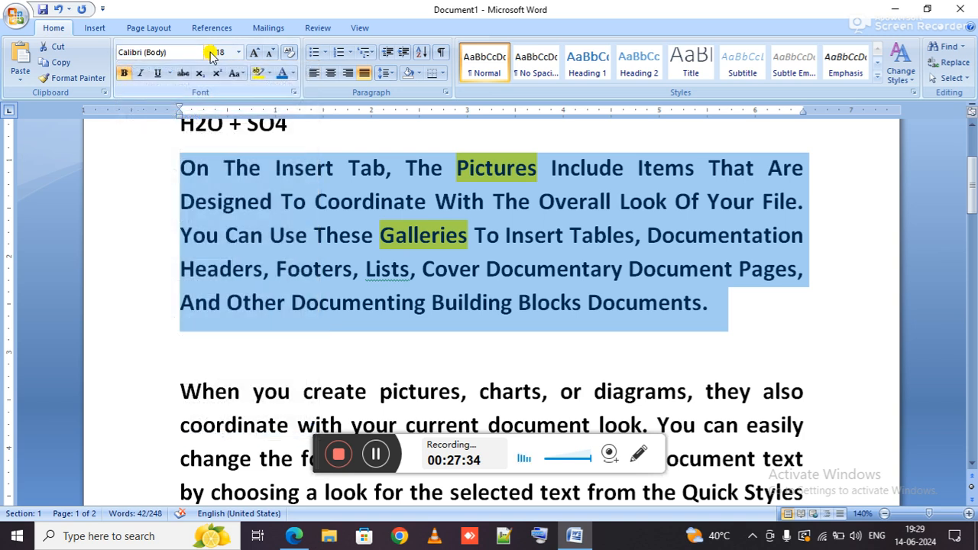
Step: Set the selected paragraph's font to Cambria by entering the font name
{"action": "left_click", "coordinate": [163, 52]}
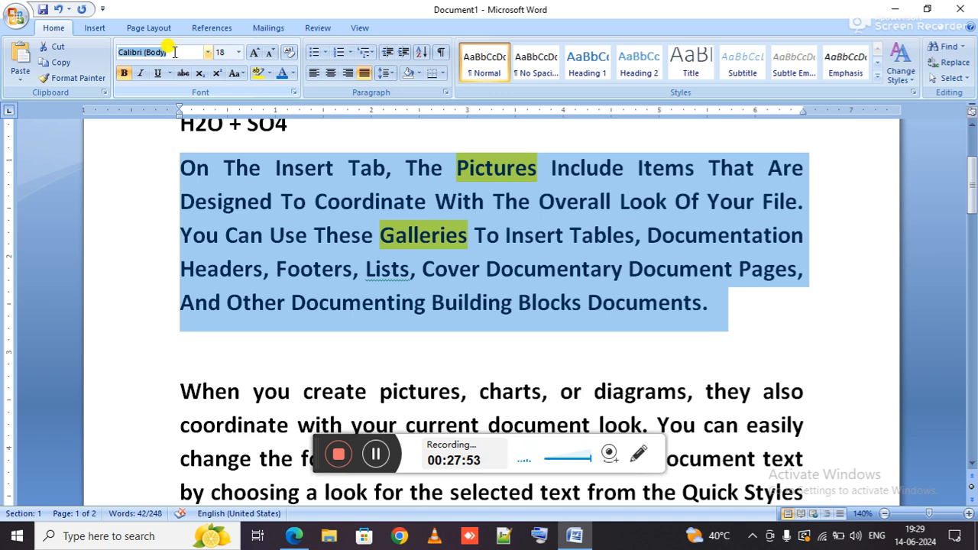
{"action": "type", "text": "Ca"}
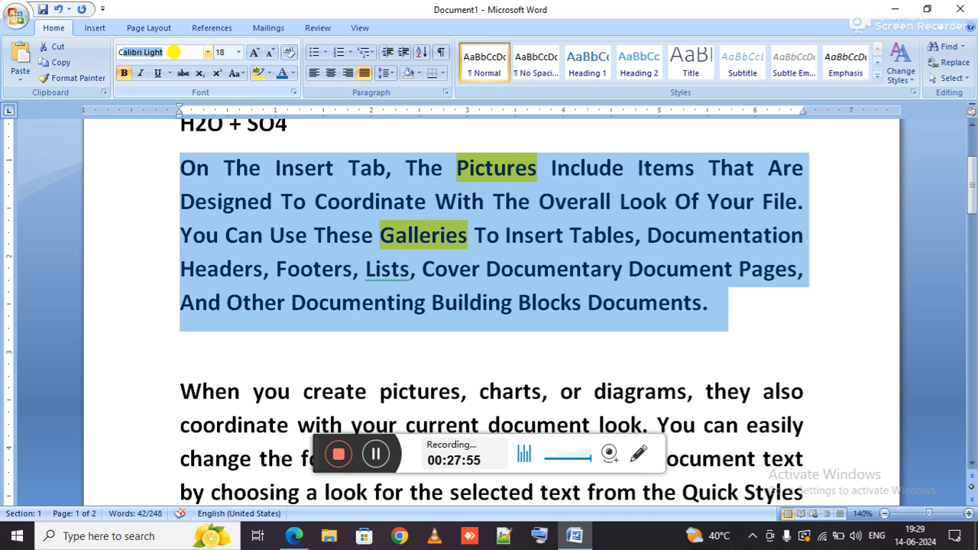
{"action": "type", "text": "mbria"}
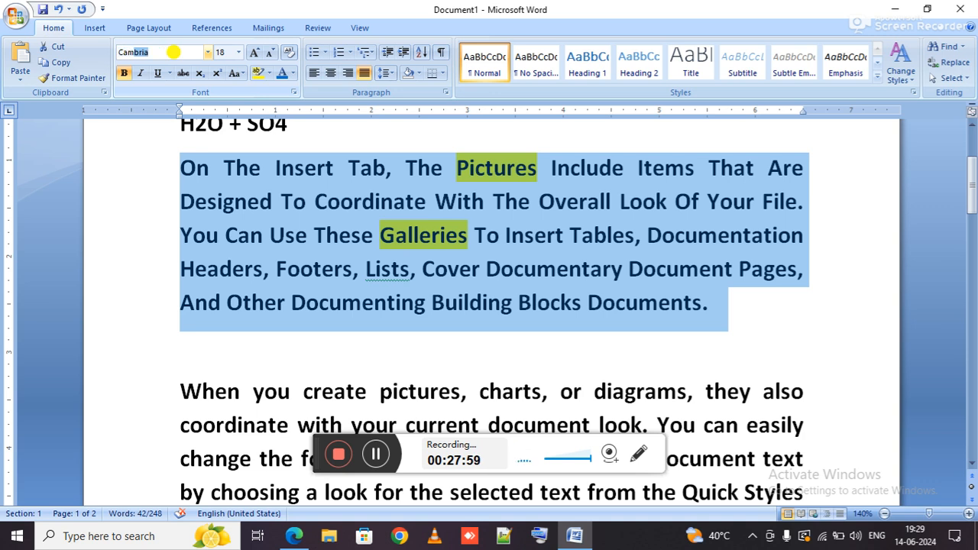
{"action": "key", "text": "Return"}
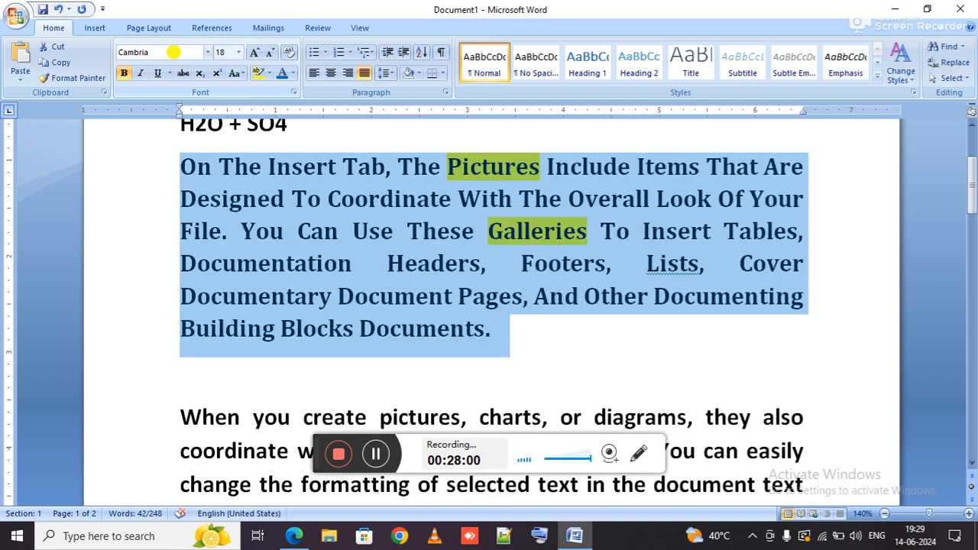
Step: Set the selected paragraph's font to Times New Roman by entering the font name
{"action": "left_click", "coordinate": [174, 53]}
{"action": "type", "text": "Times New Roman"}
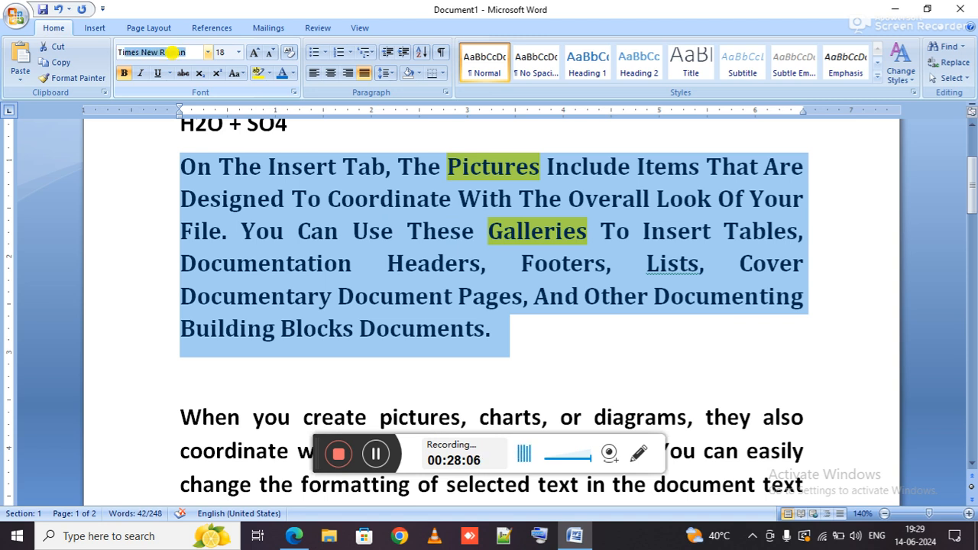
{"action": "key", "text": "Return"}
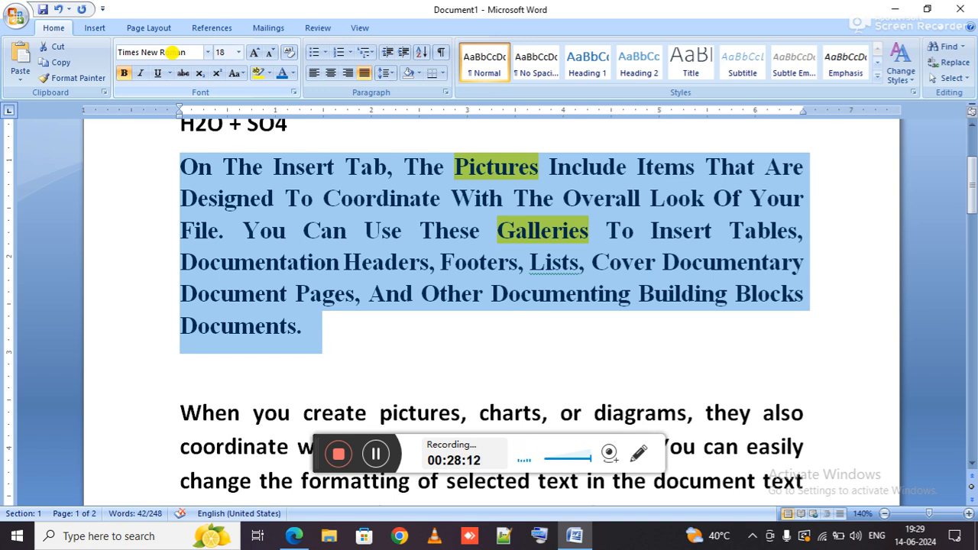
Step: Highlight the selected paragraph in yellow and undo it, and set the paragraph shading to No Color
{"action": "left_click", "coordinate": [259, 74]}
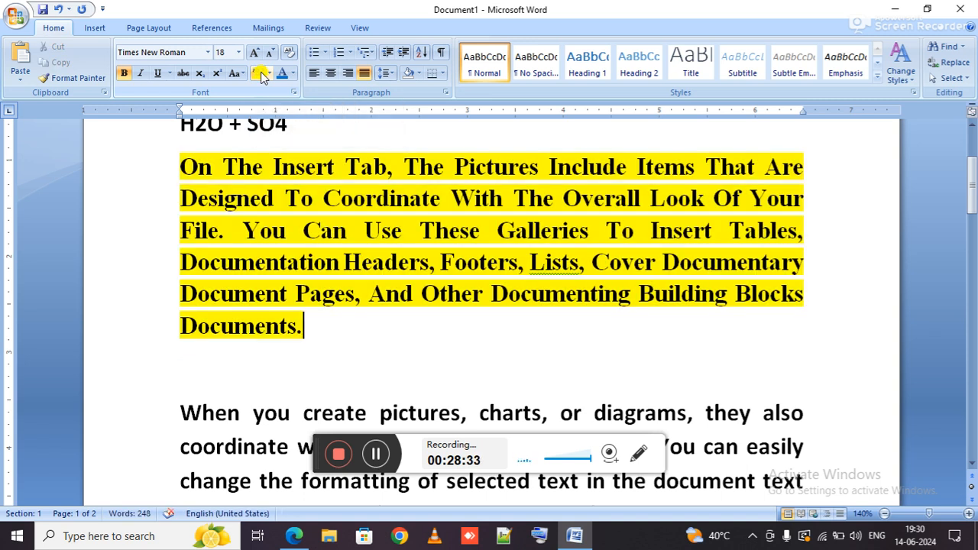
{"action": "key", "text": "ctrl+z"}
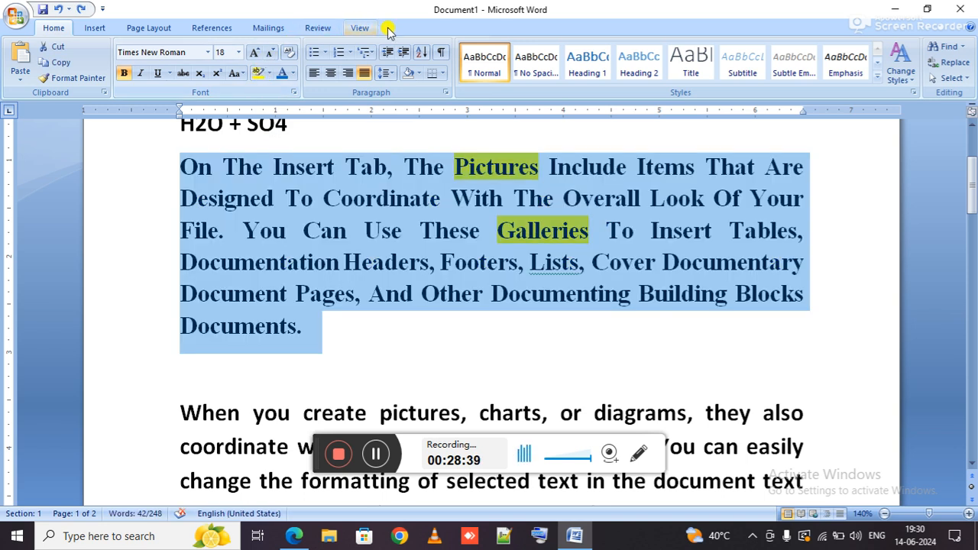
{"action": "left_click", "coordinate": [419, 76]}
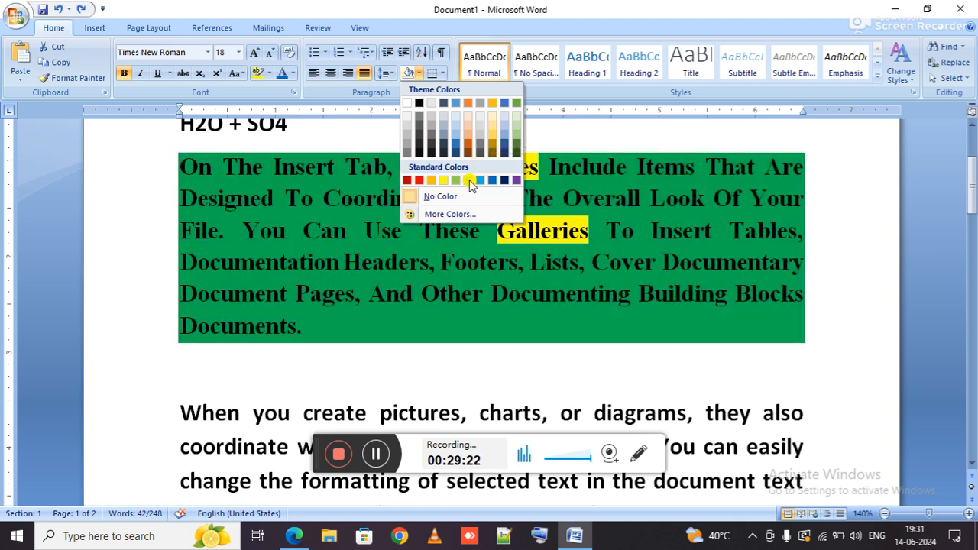
{"action": "left_click", "coordinate": [463, 198]}
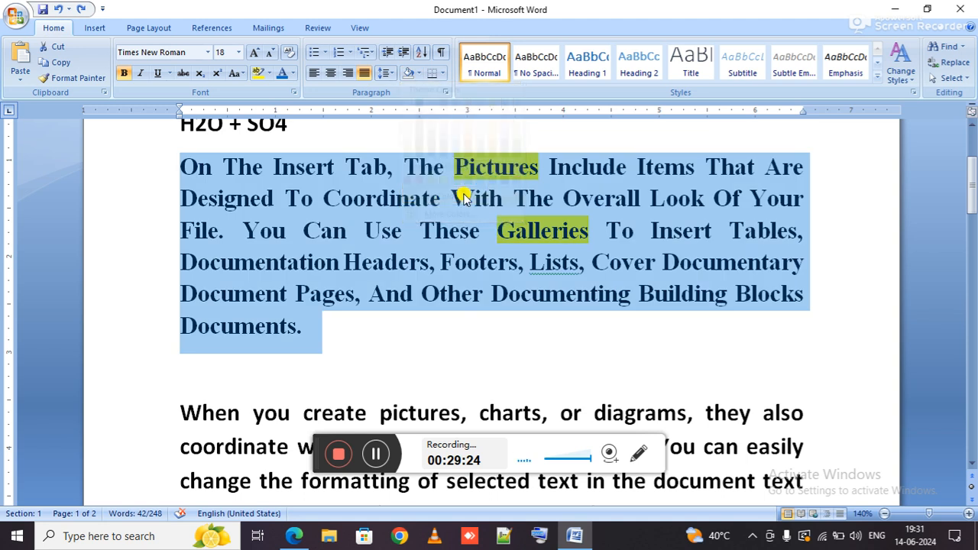
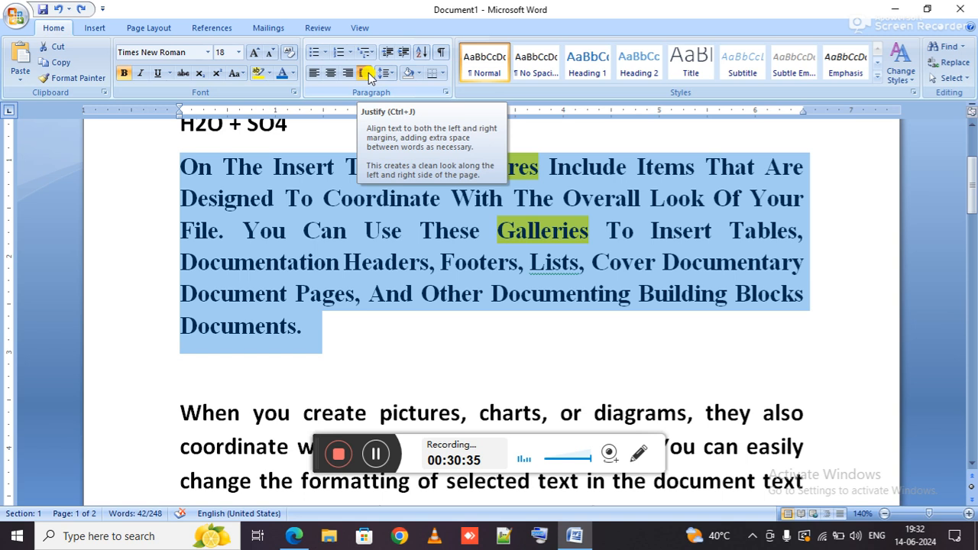
Step: Try left, centre and right alignment on the selected paragraph and return it to justified
{"action": "left_click", "coordinate": [316, 78]}
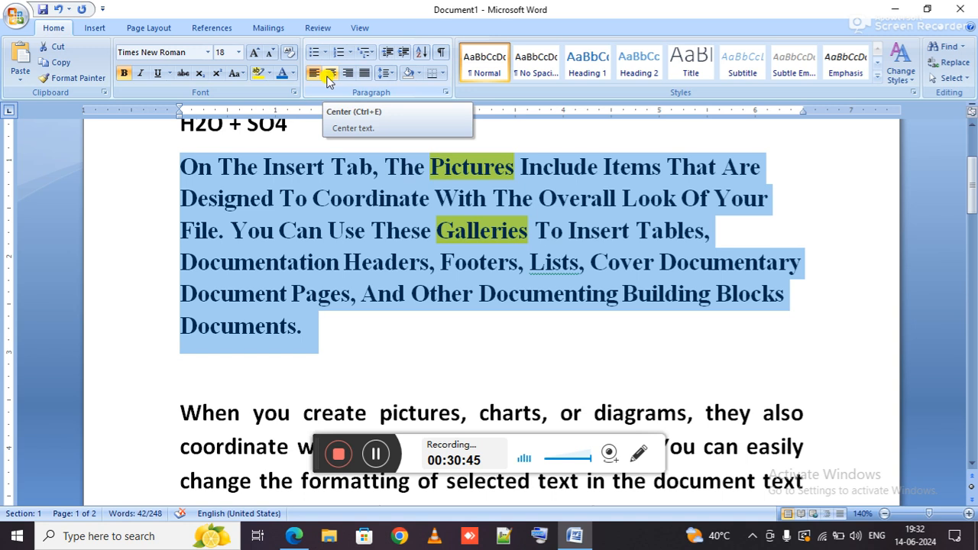
{"action": "left_click", "coordinate": [329, 77]}
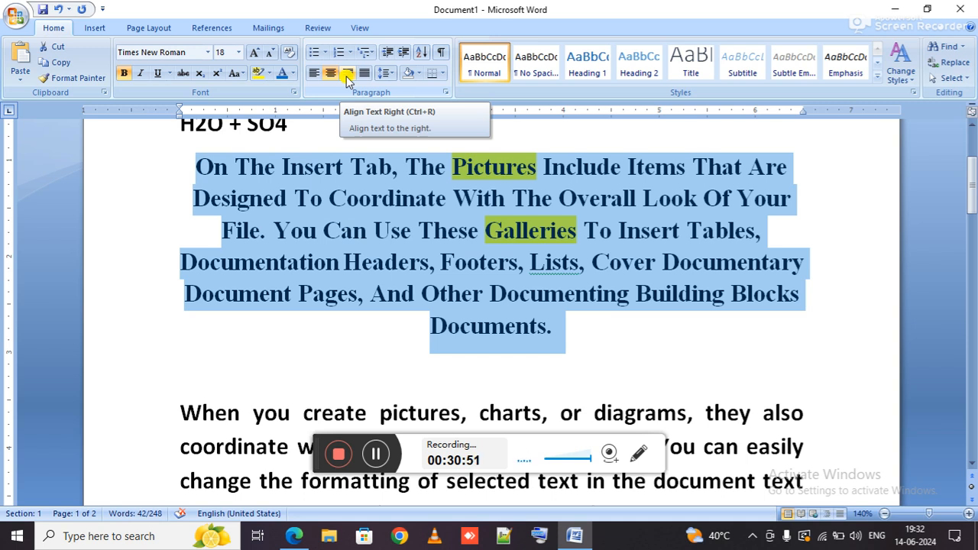
{"action": "left_click", "coordinate": [347, 76]}
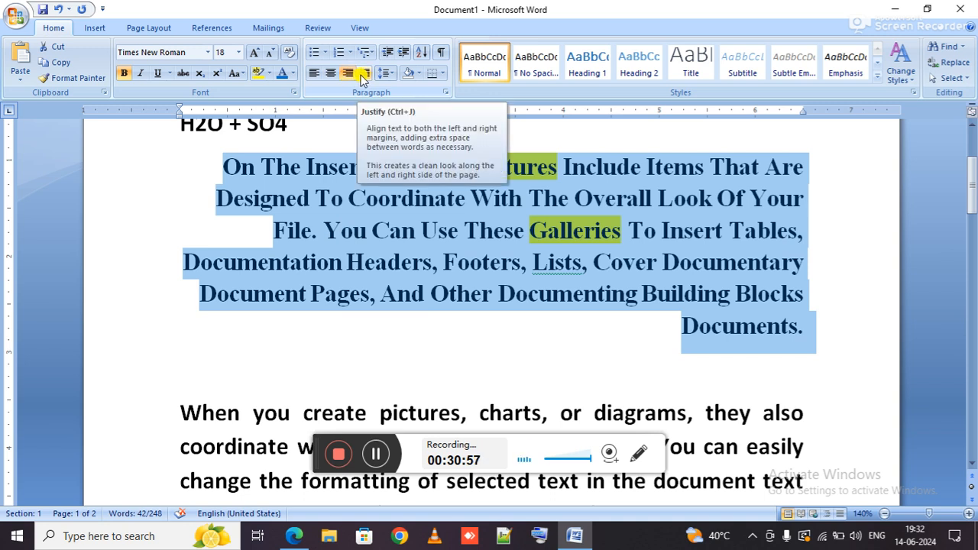
{"action": "left_click", "coordinate": [363, 74]}
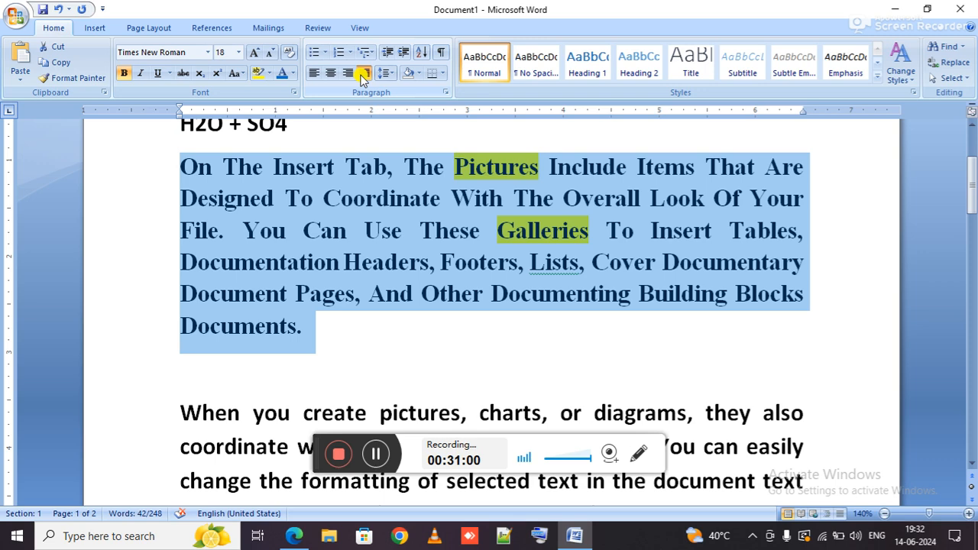
Step: Switch to csir-1-10.pdf in Edge, examine the Assignment 4 paragraph and its formatting tasks, and return to the Word document
{"action": "key", "text": "alt+Tab"}
{"action": "scroll", "coordinate": [493, 269], "scroll_direction": "down", "scroll_amount": 4}
{"action": "scroll", "coordinate": [493, 270], "scroll_direction": "down", "scroll_amount": 8}
{"action": "scroll", "coordinate": [487, 265], "scroll_direction": "down", "scroll_amount": 1}
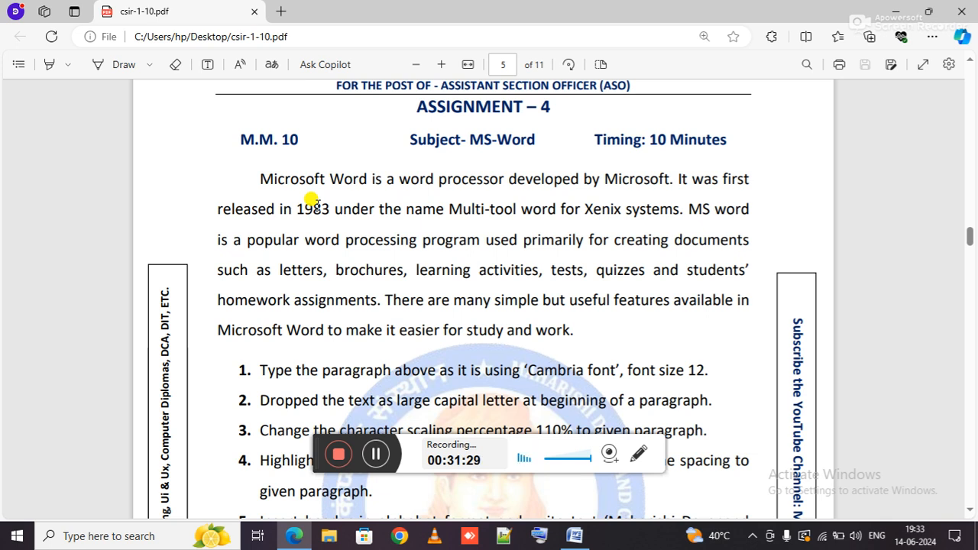
{"action": "key", "text": "alt+Tab"}
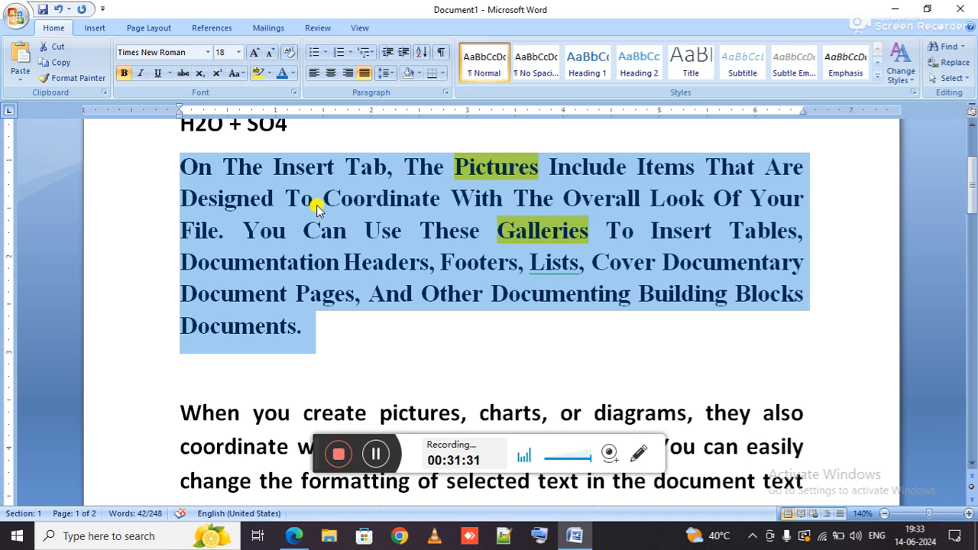
Step: Split the paragraph before "That Are Designed" so this text starts a new paragraph
{"action": "left_click", "coordinate": [764, 166]}
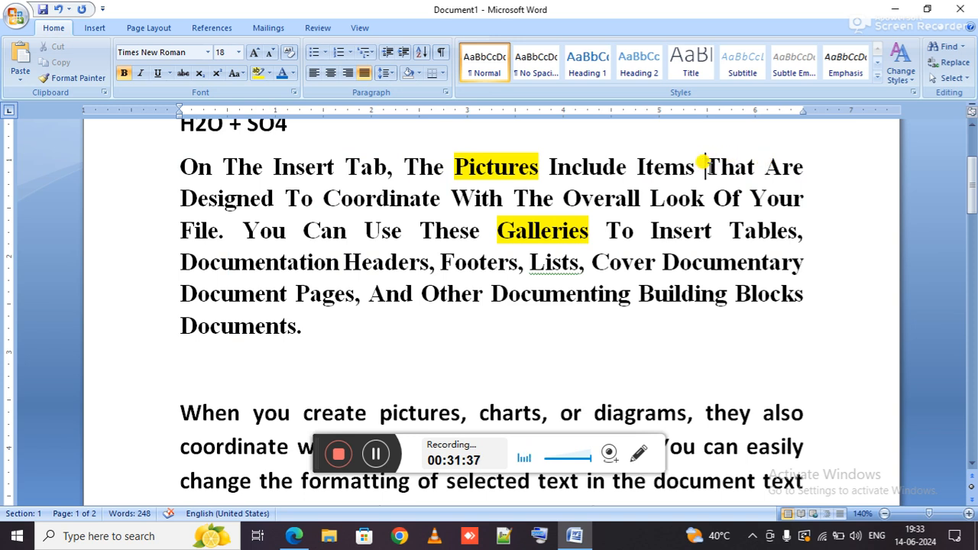
{"action": "left_click", "coordinate": [706, 166]}
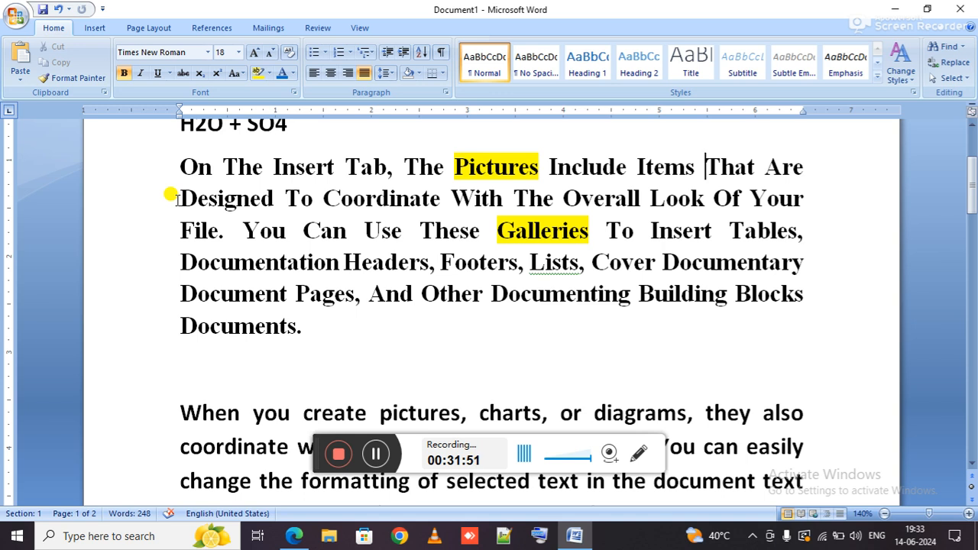
{"action": "key", "text": "Return"}
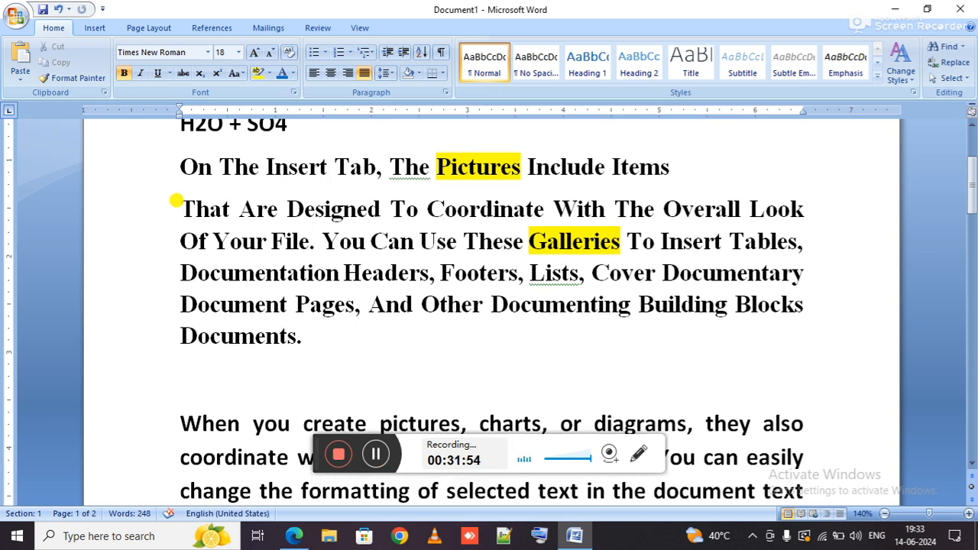
Step: Rejoin the split paragraph before "That Are Designed", try a manual line break there, and remove it again
{"action": "key", "text": "BackSpace"}
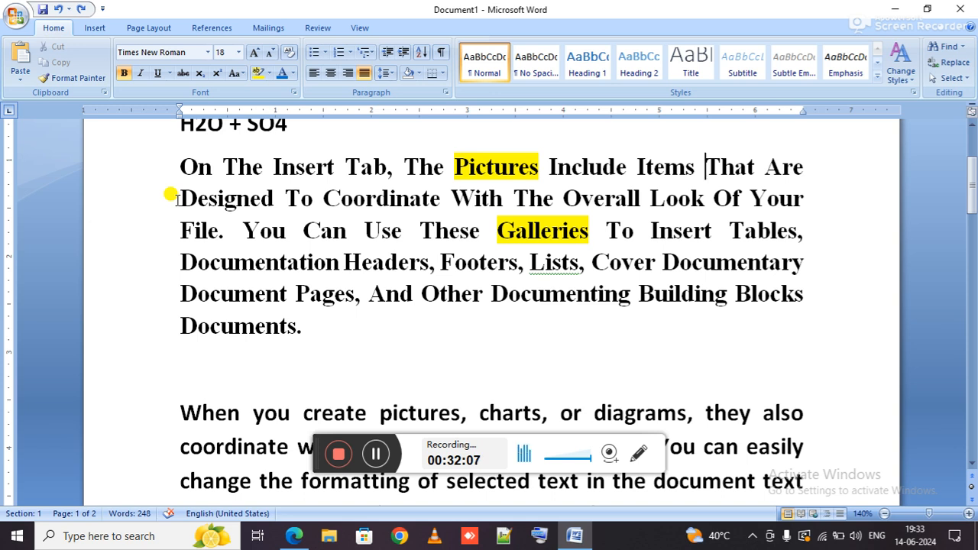
{"action": "key", "text": "shift+Return"}
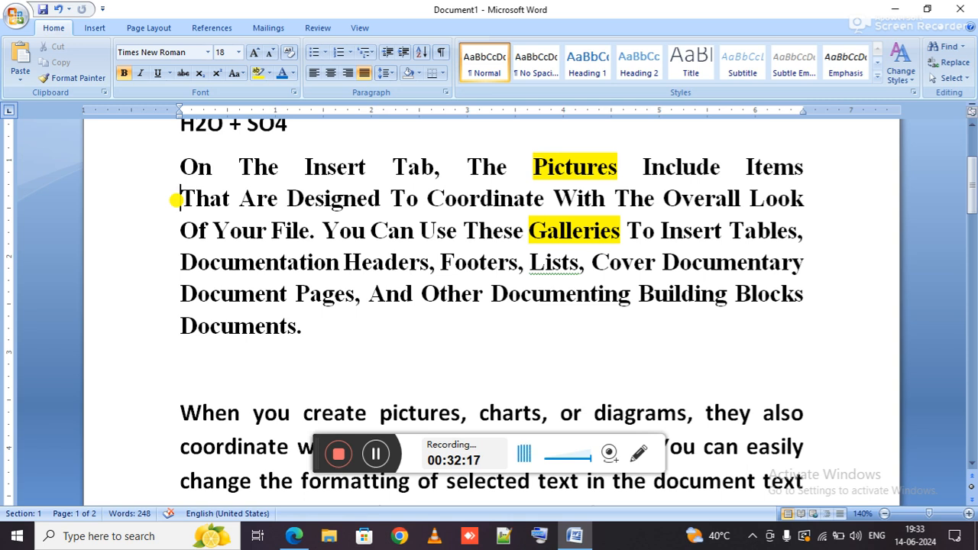
{"action": "key", "text": "BackSpace"}
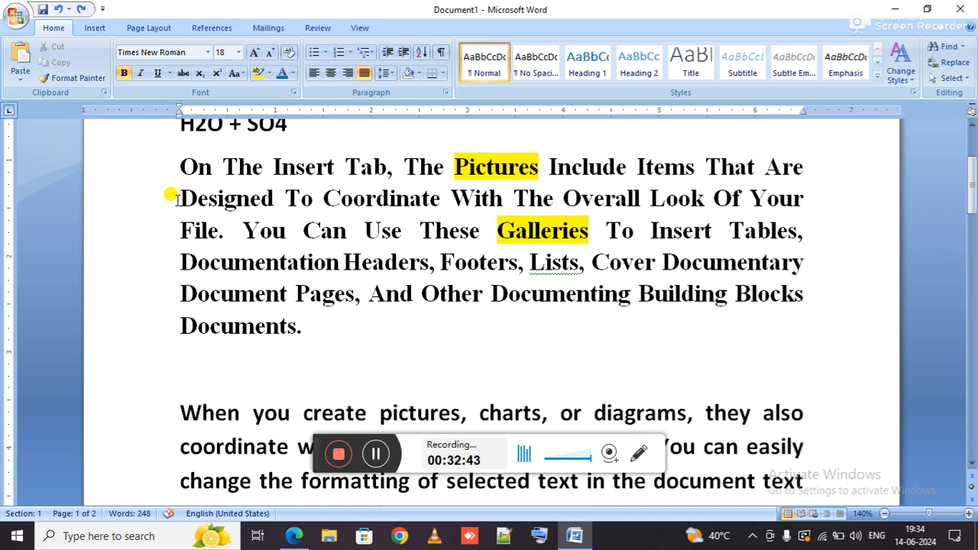
{"action": "key", "text": "shift+Return"}
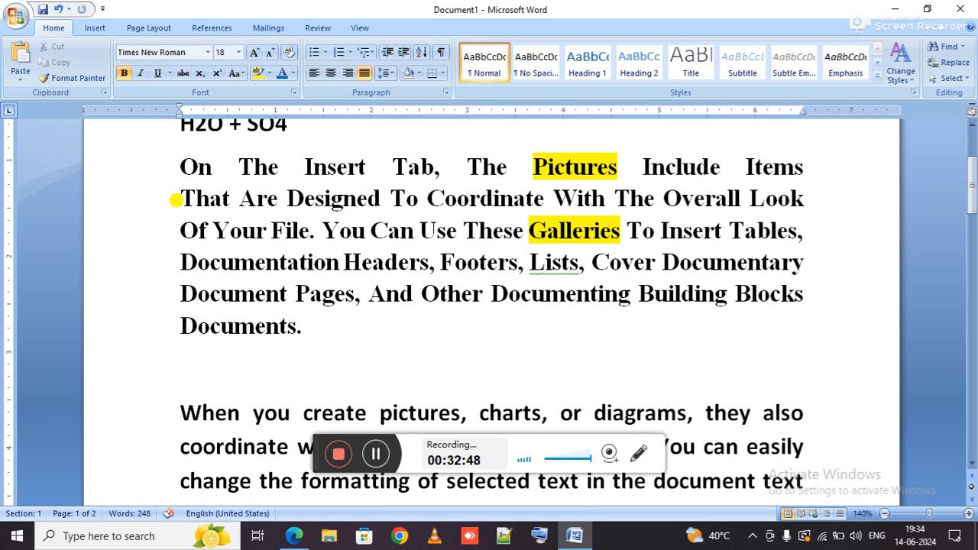
{"action": "key", "text": "ctrl+z"}
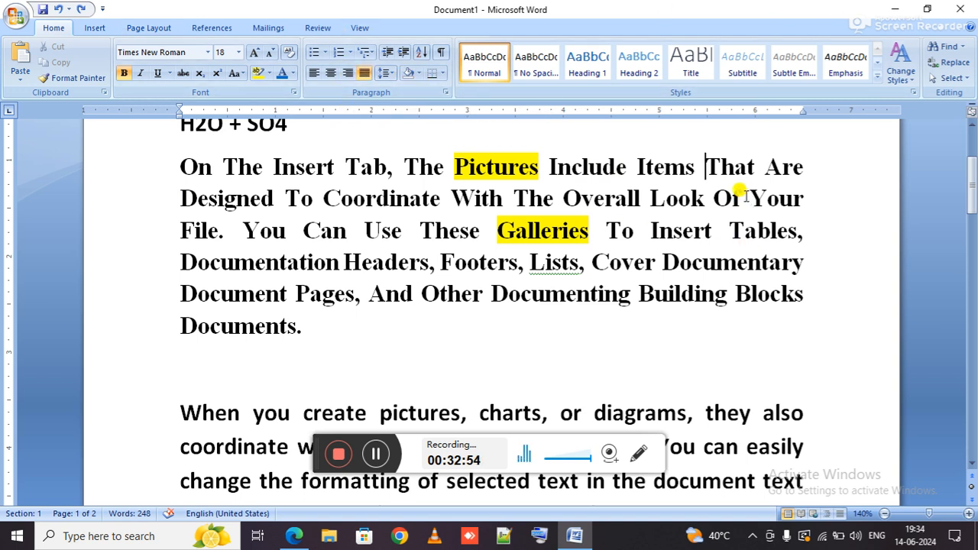
{"action": "left_click", "coordinate": [728, 231]}
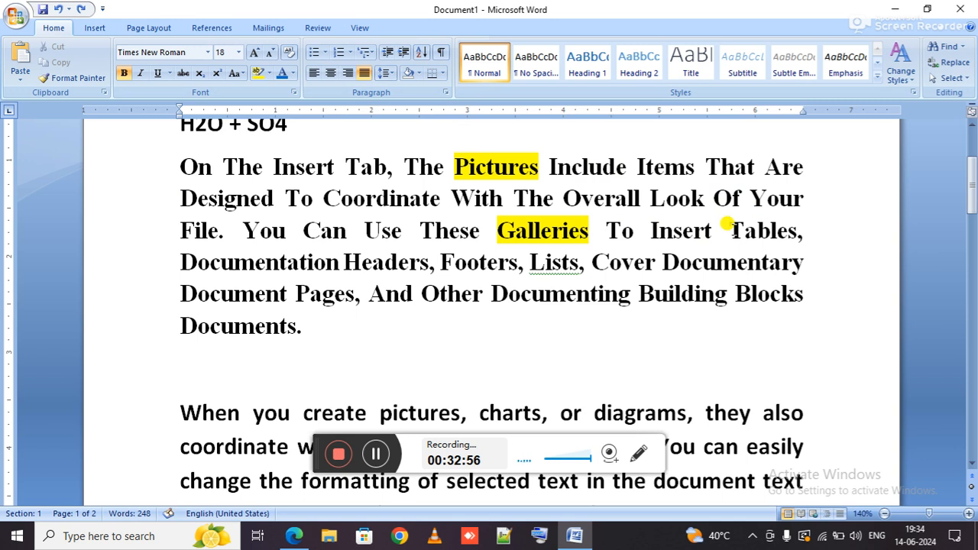
Step: Launch Excel with the Run command EXCEL and enter NAME OF in cell D2 of the blank workbook
{"action": "key", "text": "super+r"}
{"action": "type", "text": "EXCEL"}
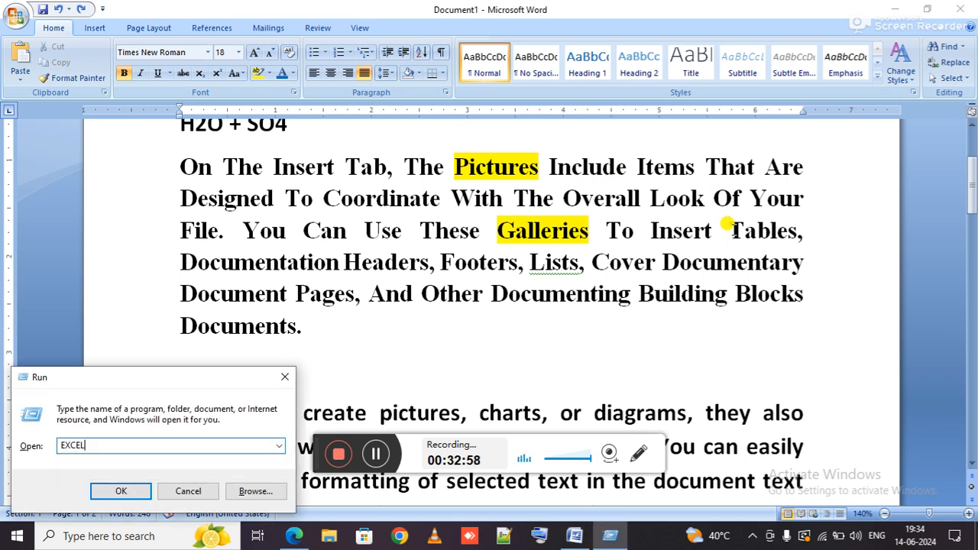
{"action": "key", "text": "Return"}
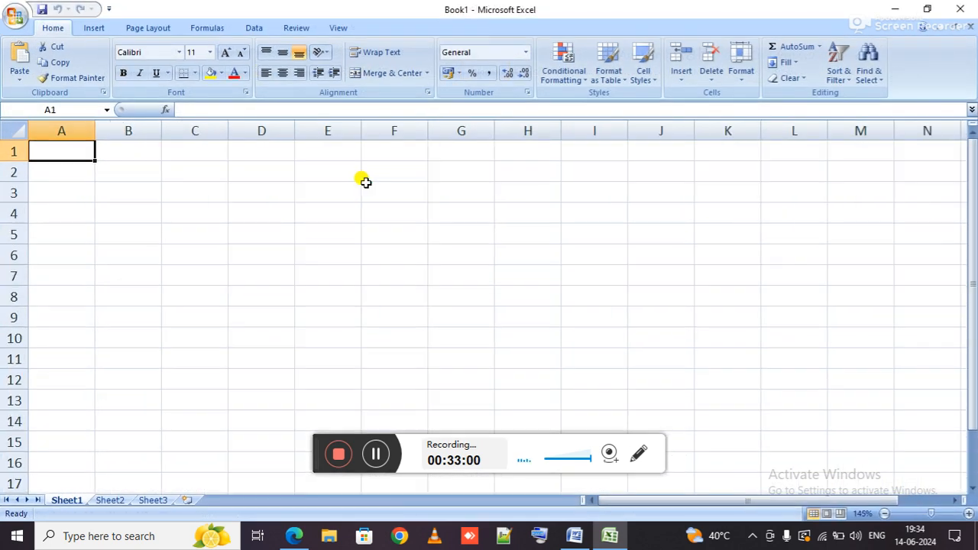
{"action": "left_click", "coordinate": [271, 178]}
{"action": "type", "text": "NAME OF"}
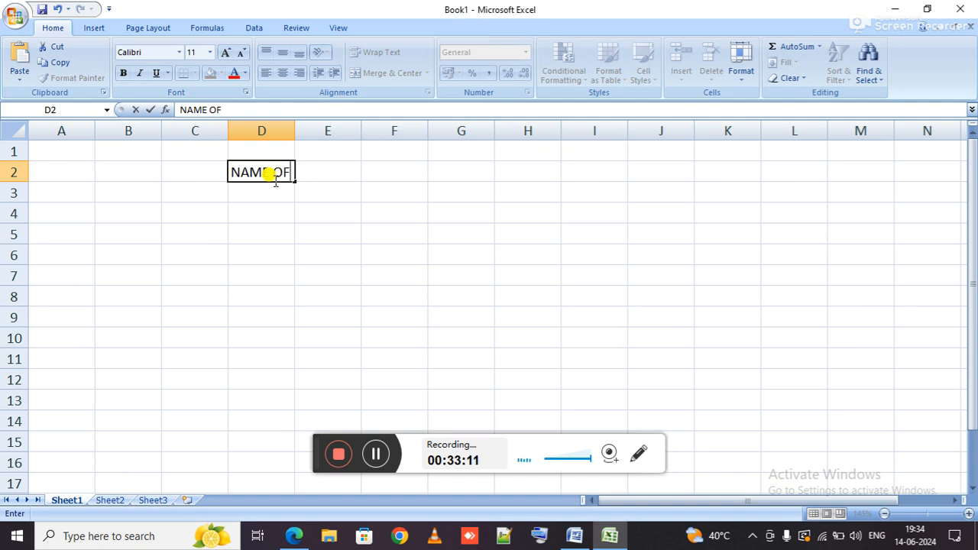
Step: Switch back to the Word document, try a manual line break before "Tables" and undo it
{"action": "key", "text": "alt+Tab"}
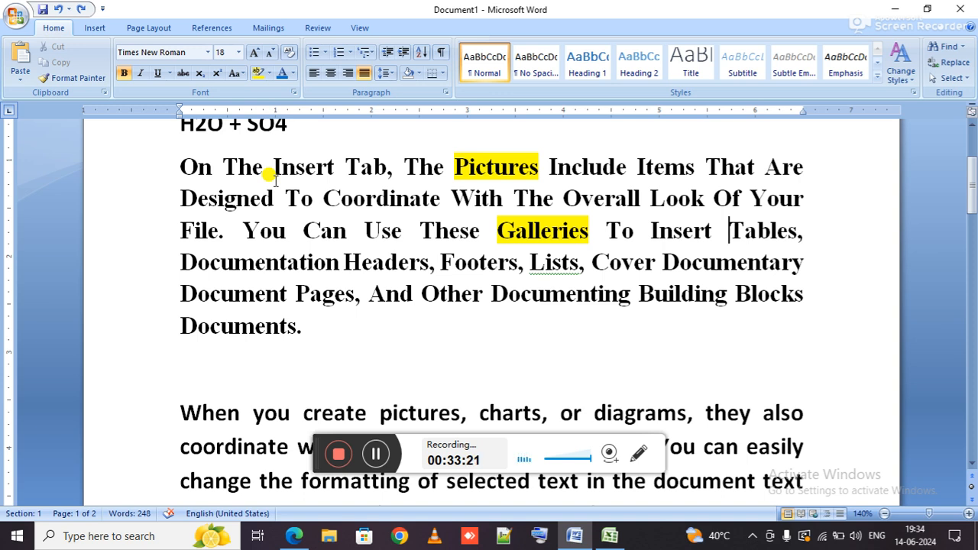
{"action": "key", "text": "shift+Return"}
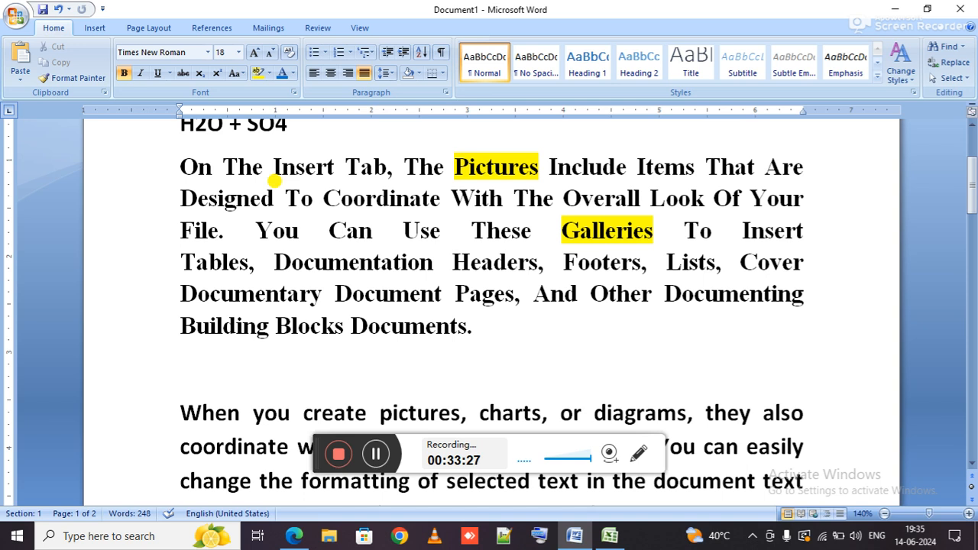
{"action": "key", "text": "ctrl+z"}
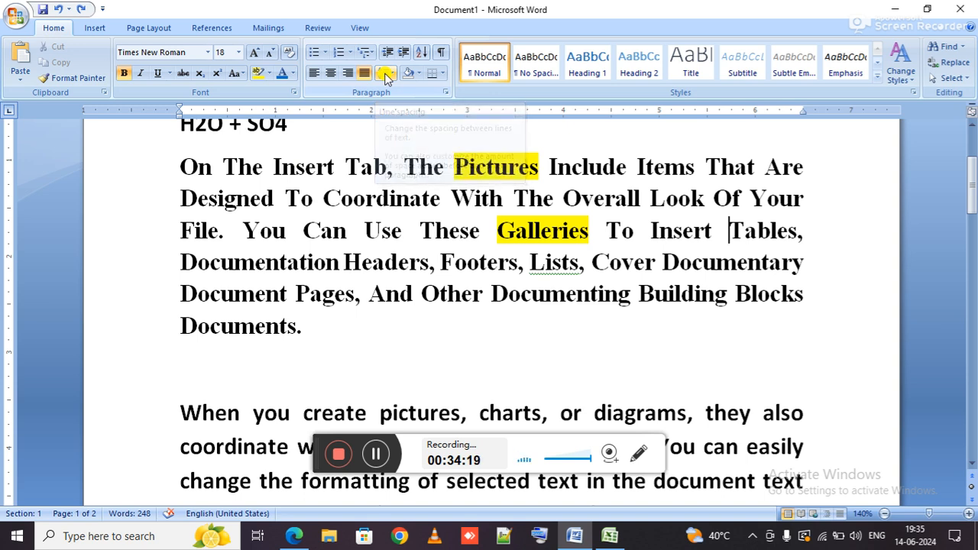
Step: Select the whole "On The Insert Tab" paragraph and set its line spacing to 1.0
{"action": "key", "text": "ctrl+Up"}
{"action": "key", "text": "ctrl+Up"}
{"action": "key", "text": "ctrl+Up"}
{"action": "key", "text": "ctrl+Down"}
{"action": "key", "text": "ctrl+Down"}
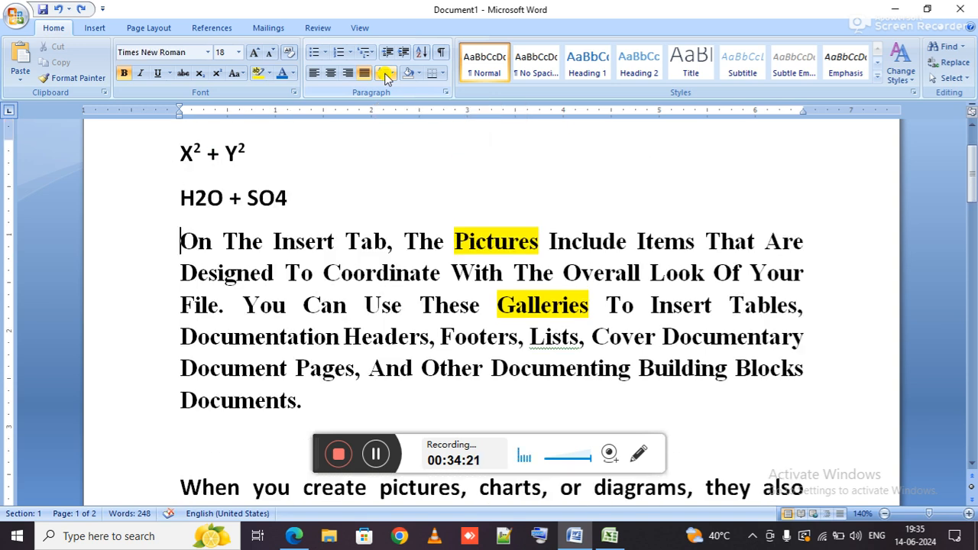
{"action": "key", "text": "ctrl+shift+Down"}
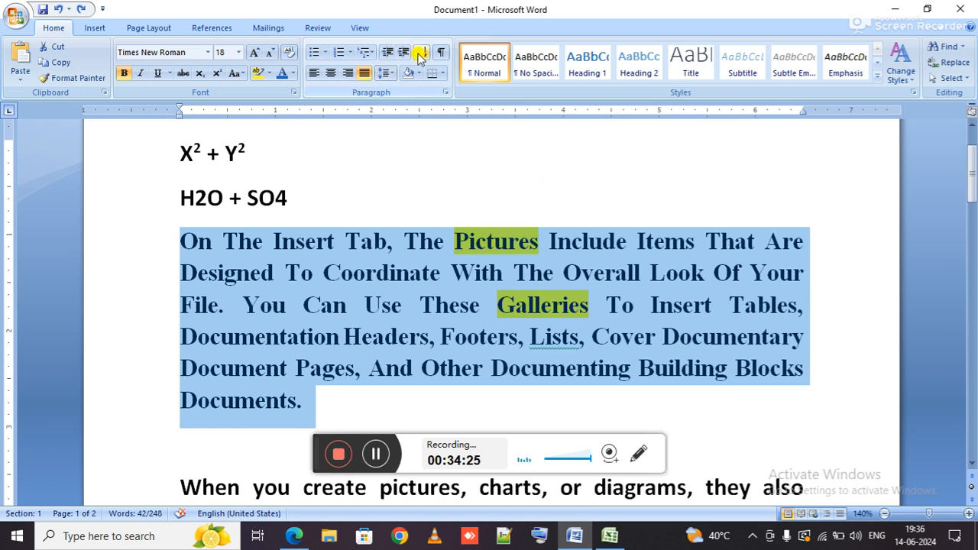
{"action": "left_click", "coordinate": [384, 73]}
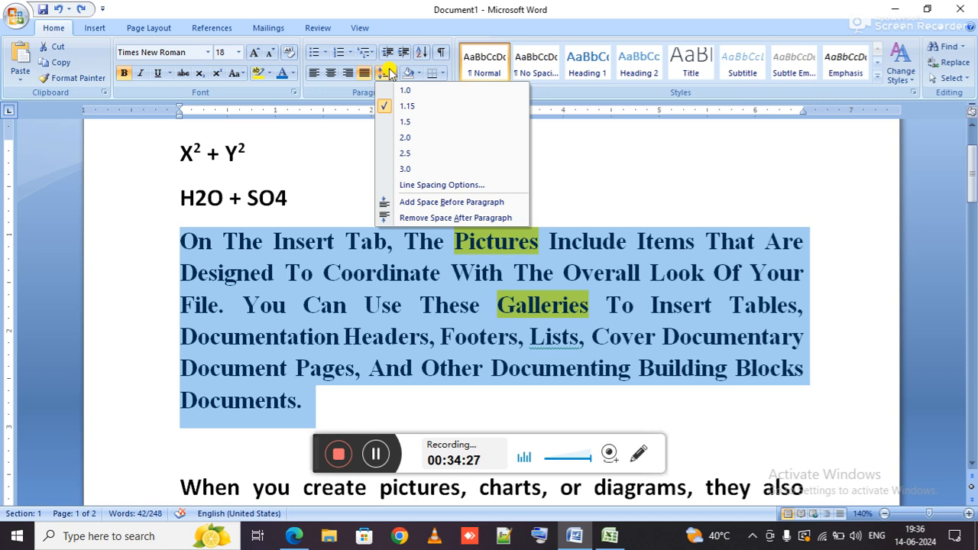
{"action": "left_click", "coordinate": [410, 27]}
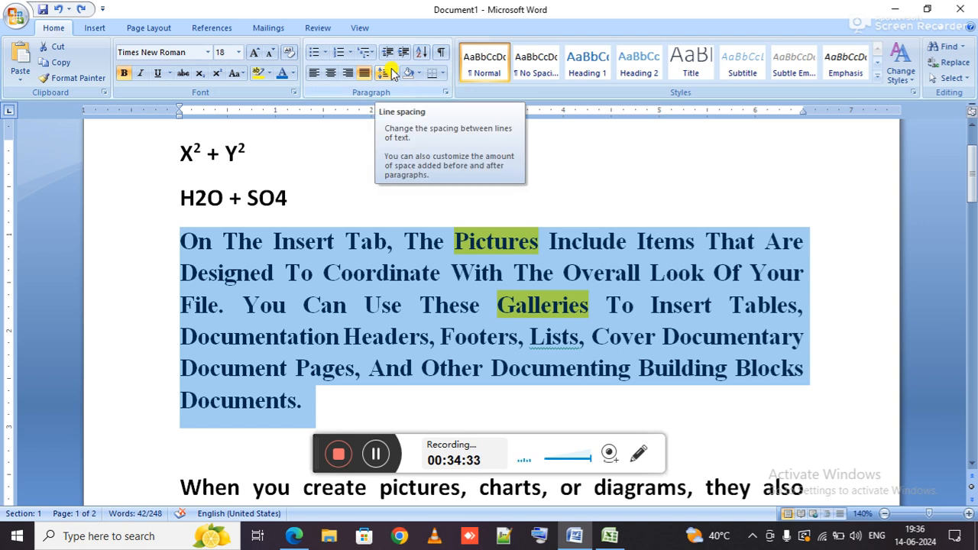
{"action": "left_click", "coordinate": [384, 73]}
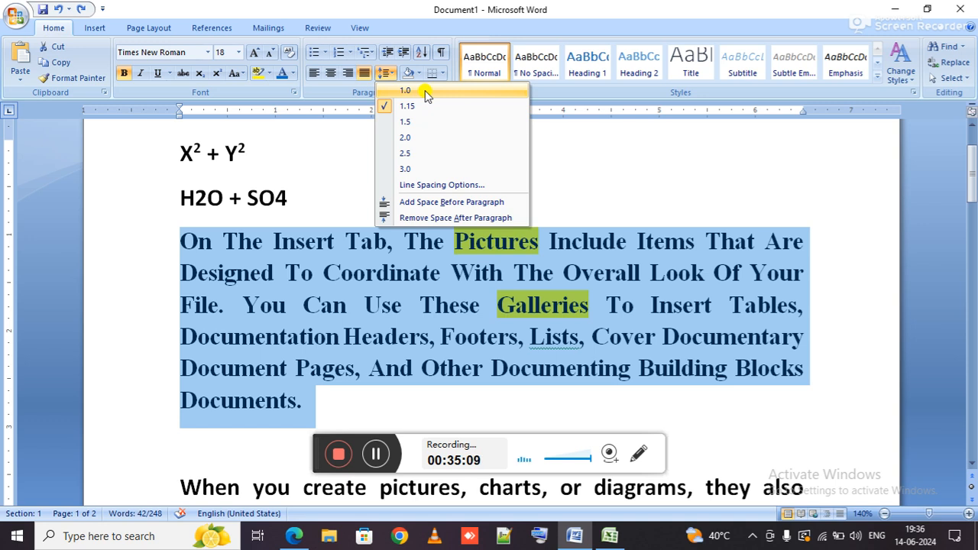
{"action": "left_click", "coordinate": [425, 90]}
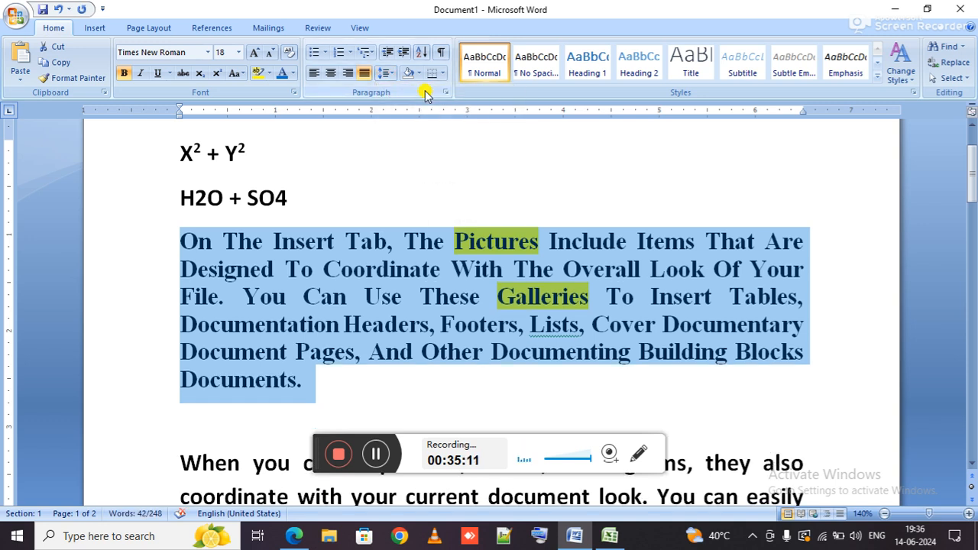
Step: Try 1.5, single and double line spacing on the selected paragraph, finishing with 1.5
{"action": "left_click", "coordinate": [388, 74]}
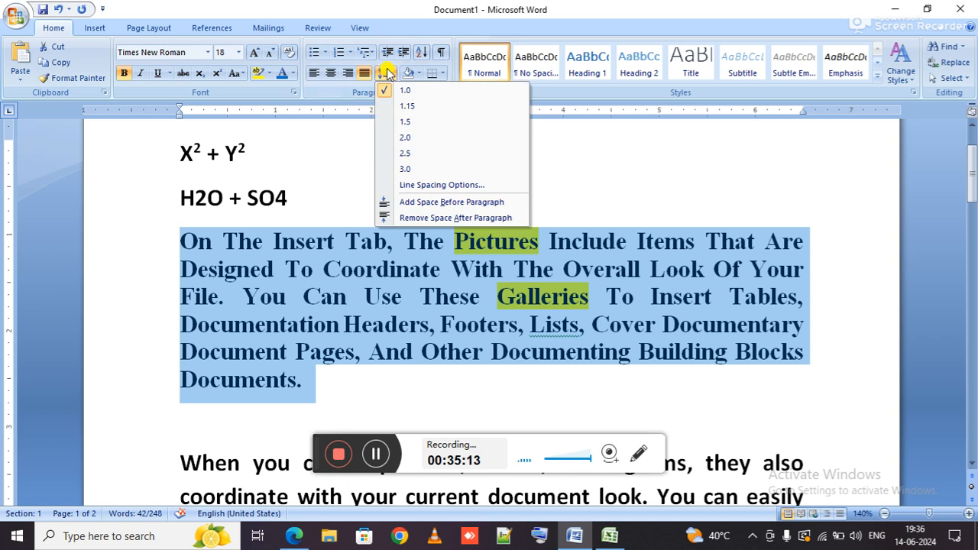
{"action": "left_click", "coordinate": [428, 122]}
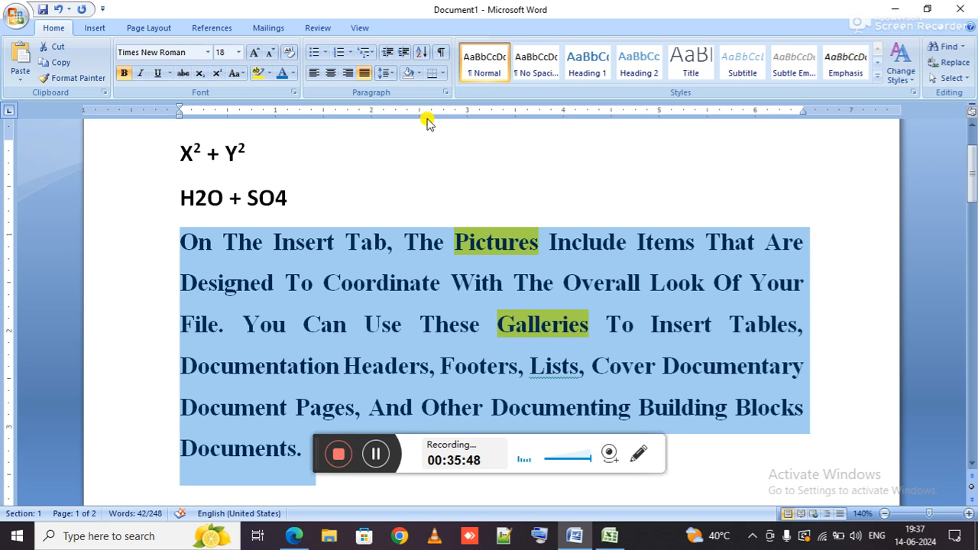
{"action": "key", "text": "ctrl+1"}
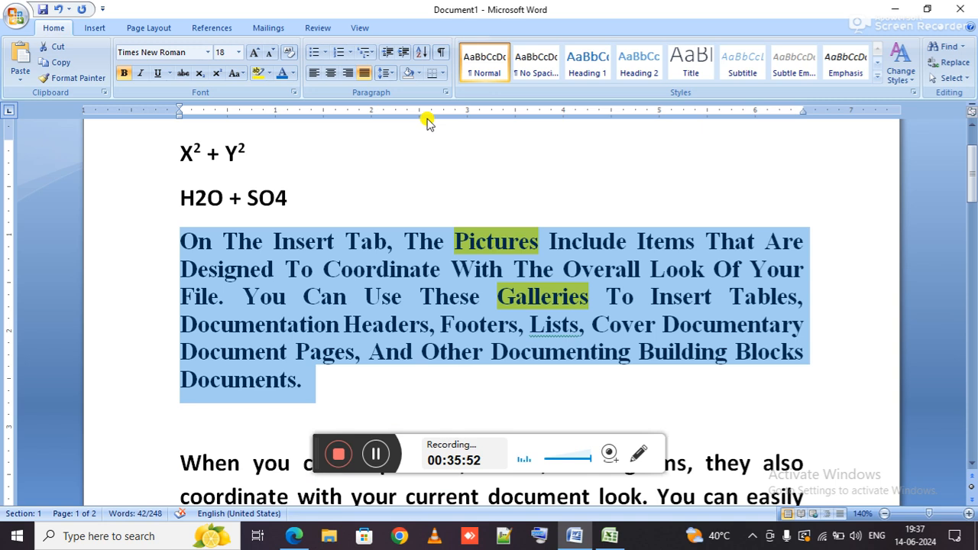
{"action": "key", "text": "ctrl+2"}
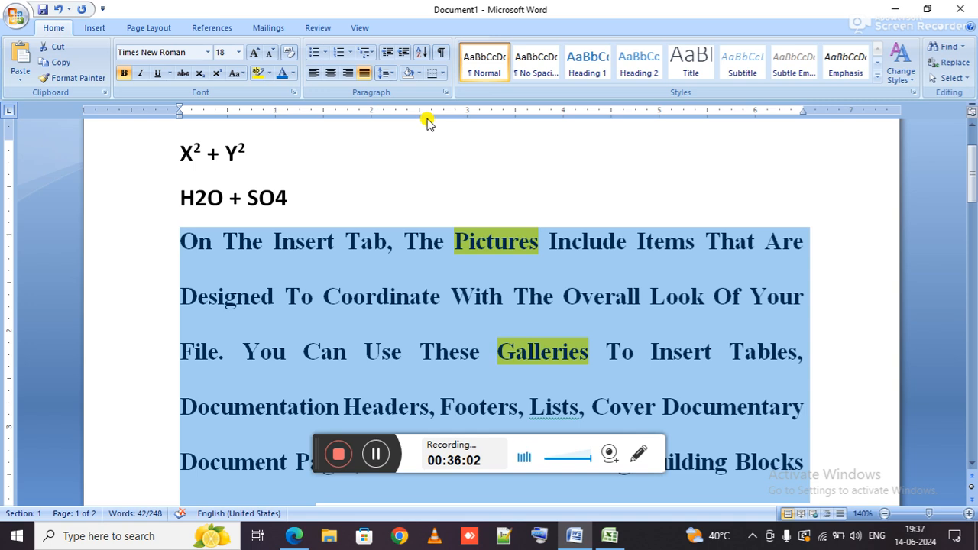
{"action": "key", "text": "ctrl+1"}
{"action": "key", "text": "ctrl+2"}
{"action": "key", "text": "ctrl+5"}
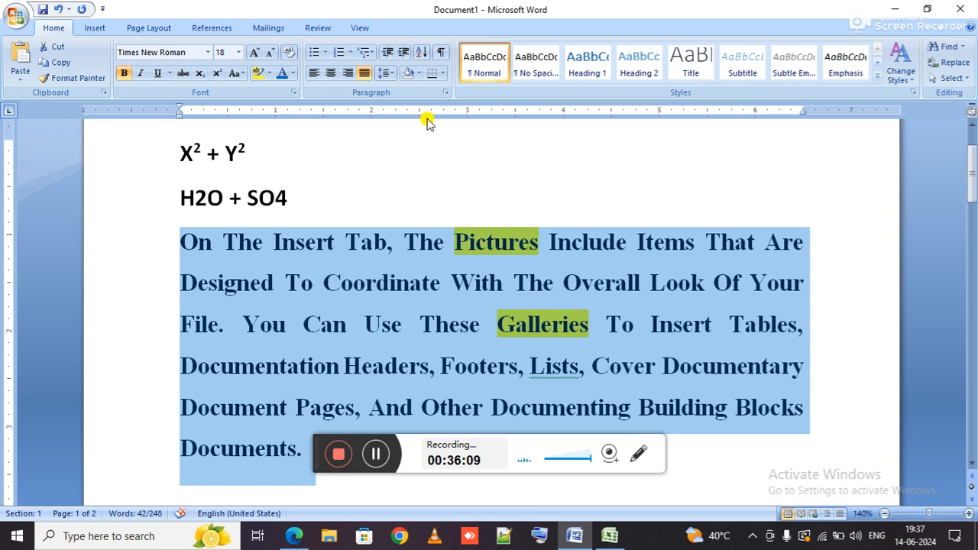
Step: Review the selected paragraph's line spacing options, accept the Paragraph dialog as is, and set the line spacing to 1.15
{"action": "left_click", "coordinate": [390, 73]}
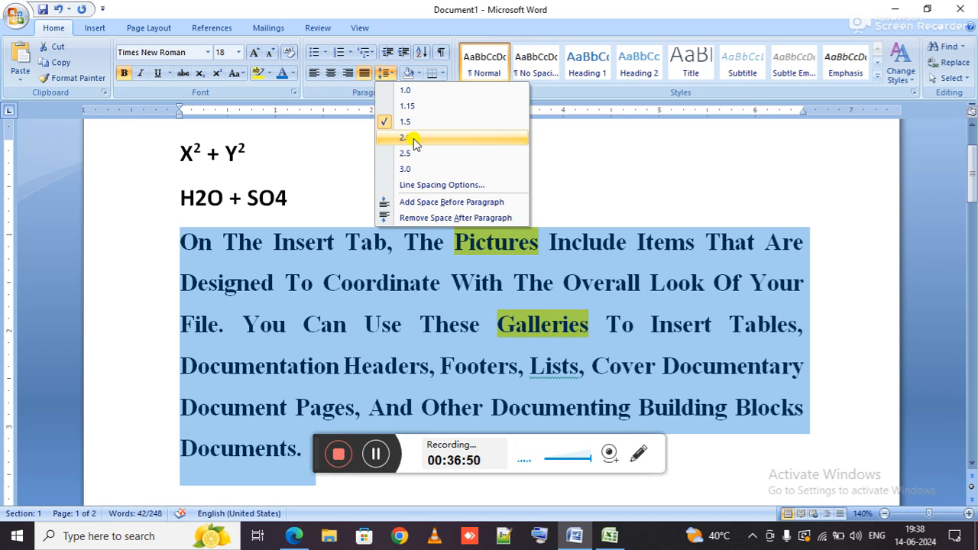
{"action": "left_click", "coordinate": [505, 5]}
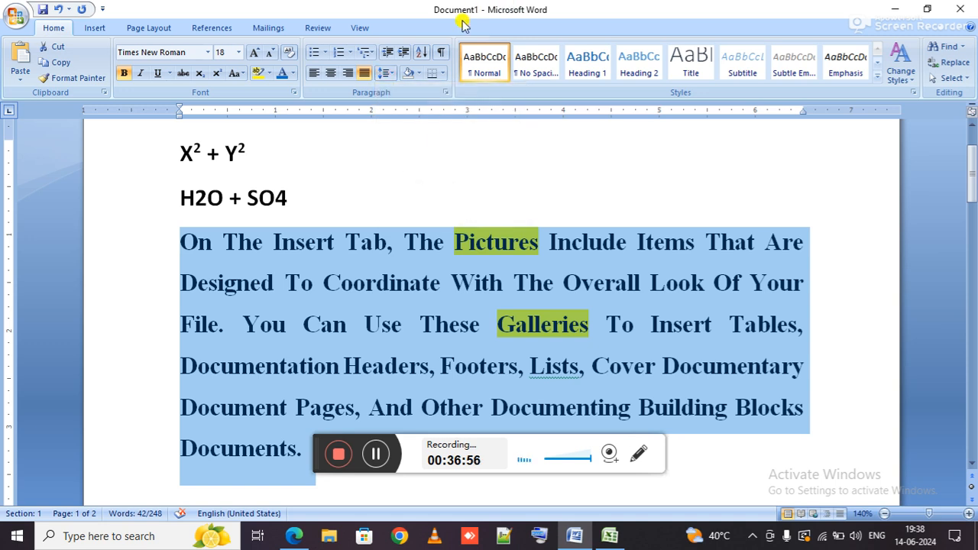
{"action": "left_click", "coordinate": [384, 72]}
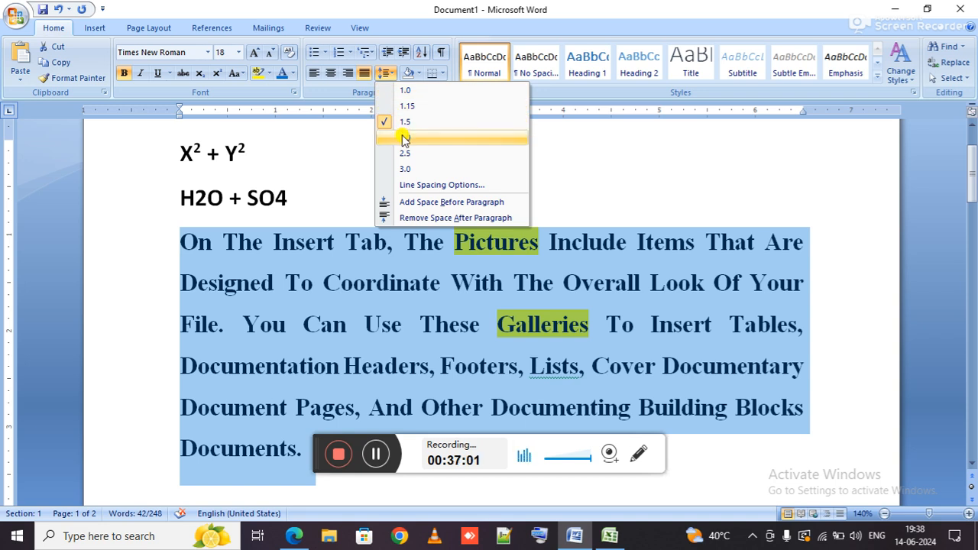
{"action": "left_click", "coordinate": [453, 185]}
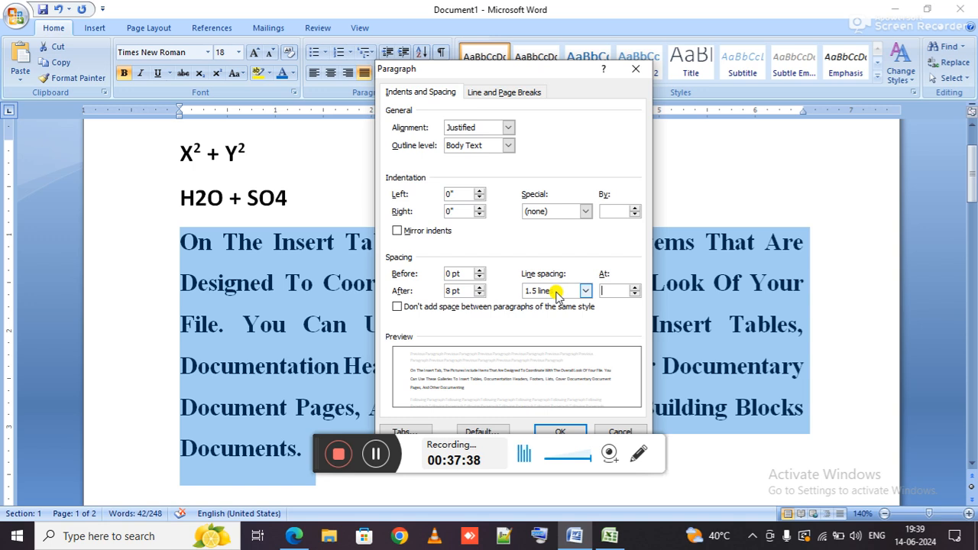
{"action": "key", "text": "Return"}
{"action": "left_click", "coordinate": [386, 73]}
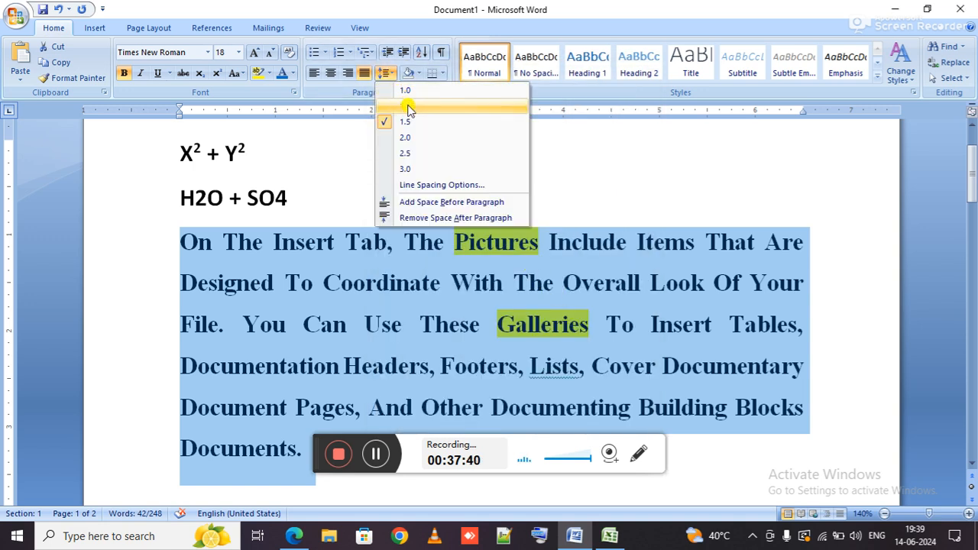
{"action": "left_click", "coordinate": [417, 106]}
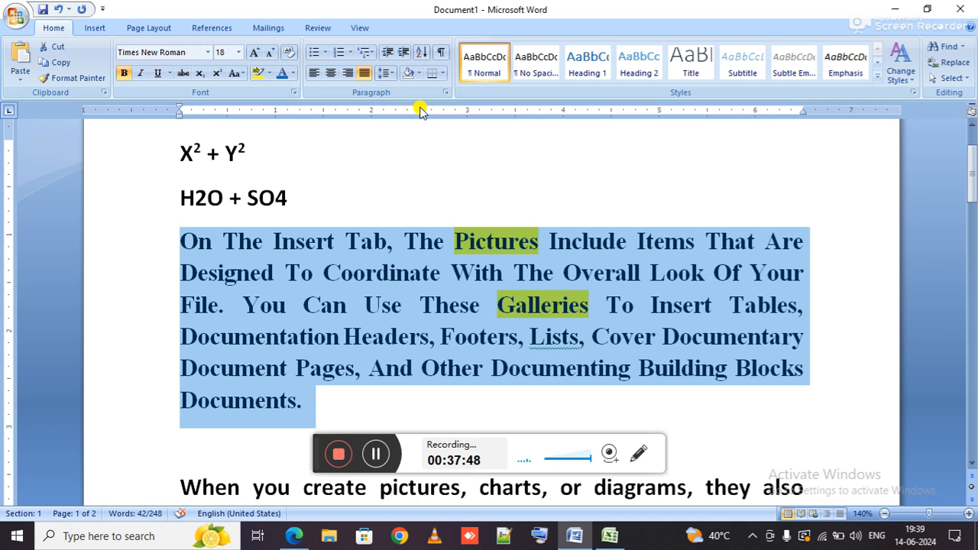
Step: Set the selected paragraph's line spacing to Multiple at 1.6 in the Paragraph dialog
{"action": "left_click", "coordinate": [386, 74]}
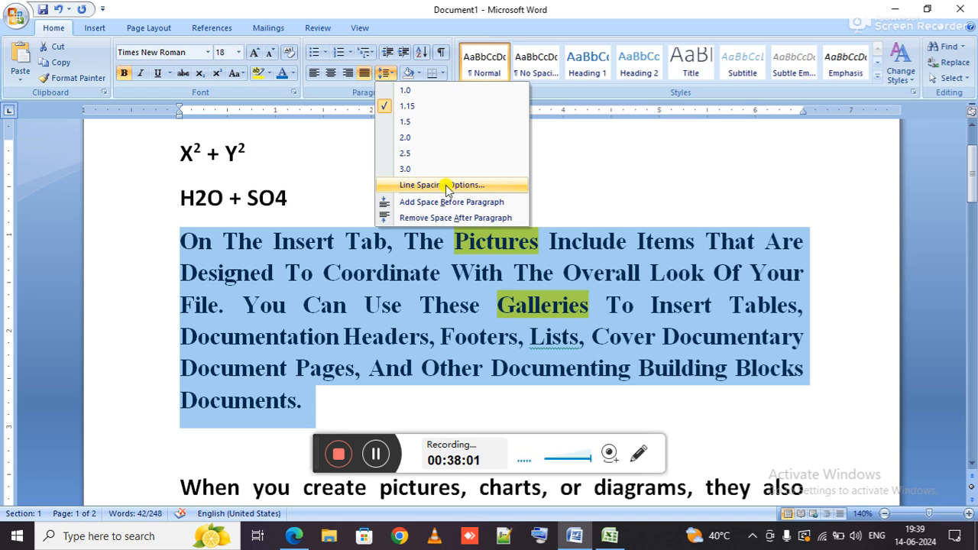
{"action": "key", "text": "Escape"}
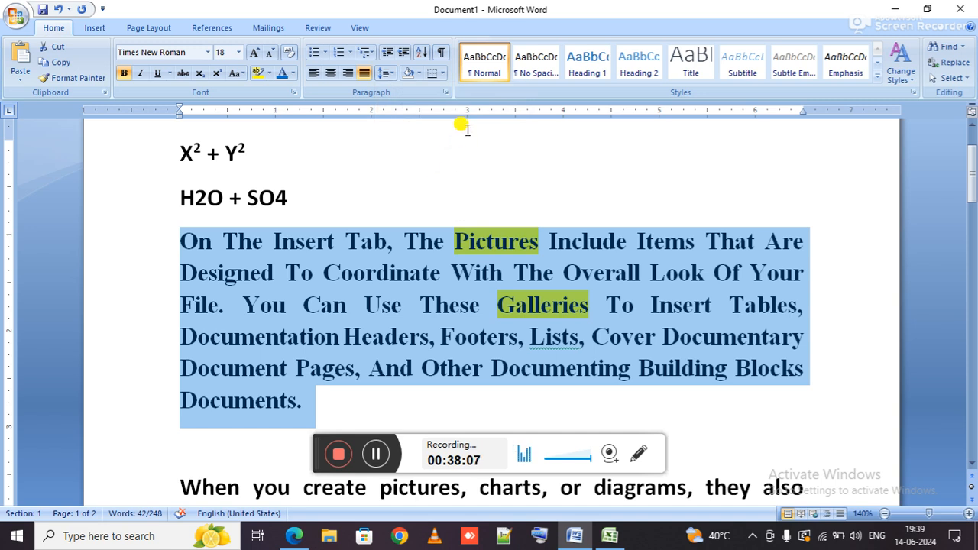
{"action": "left_click", "coordinate": [444, 97]}
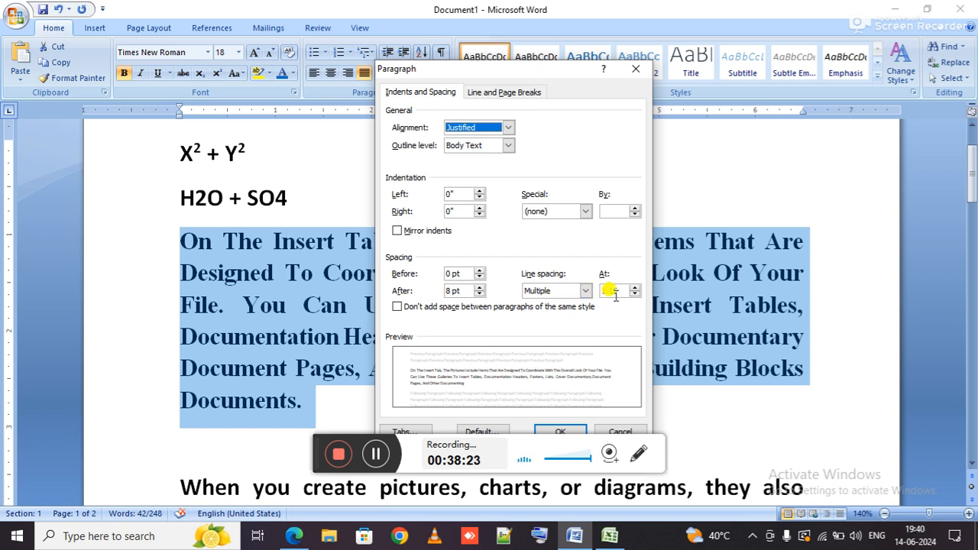
{"action": "left_click_drag", "start_coordinate": [625, 293], "coordinate": [587, 290]}
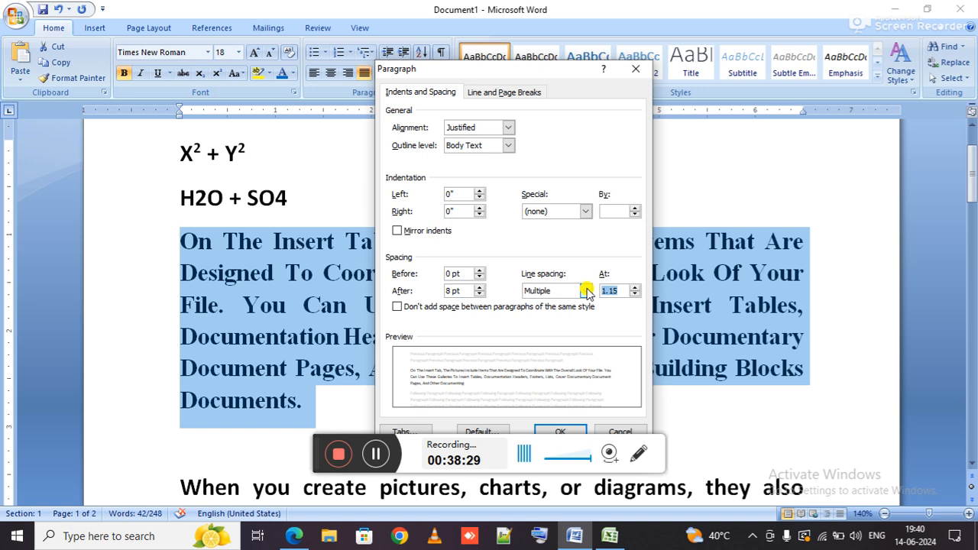
{"action": "type", "text": "1.6"}
{"action": "key", "text": "Return"}
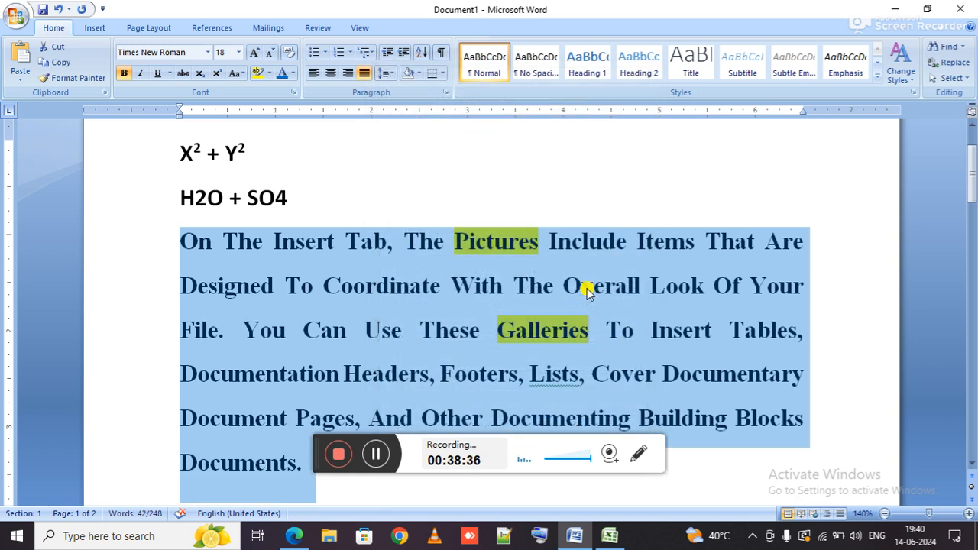
Step: Review the line spacing choices in the Paragraph dialog and change the selected paragraph's line spacing type to Exactly
{"action": "left_click", "coordinate": [446, 92]}
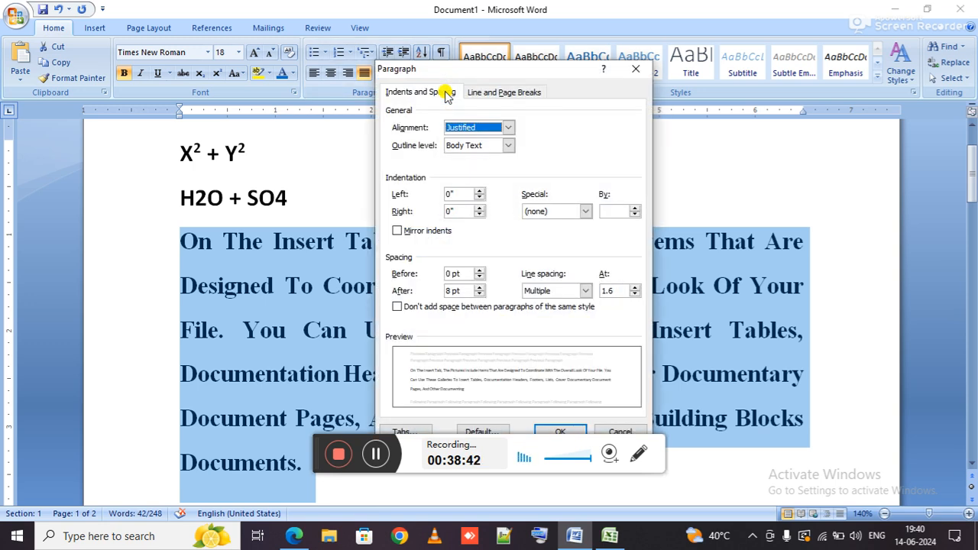
{"action": "left_click_drag", "start_coordinate": [473, 71], "coordinate": [438, 48]}
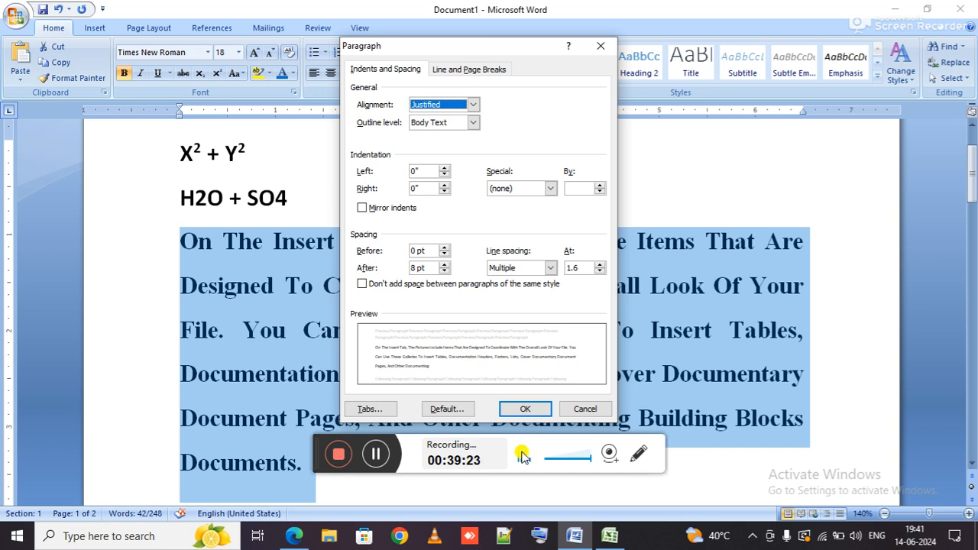
{"action": "left_click", "coordinate": [537, 273]}
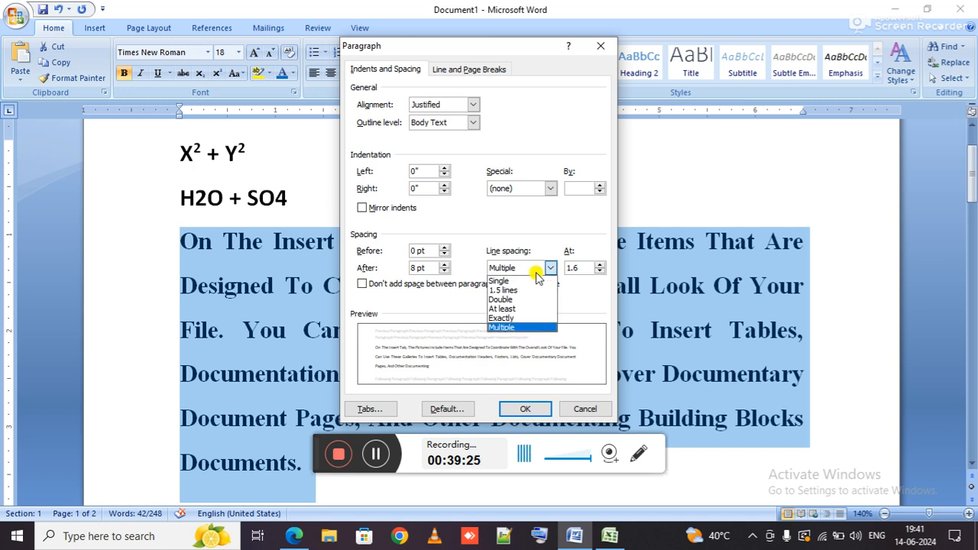
{"action": "left_click", "coordinate": [538, 274]}
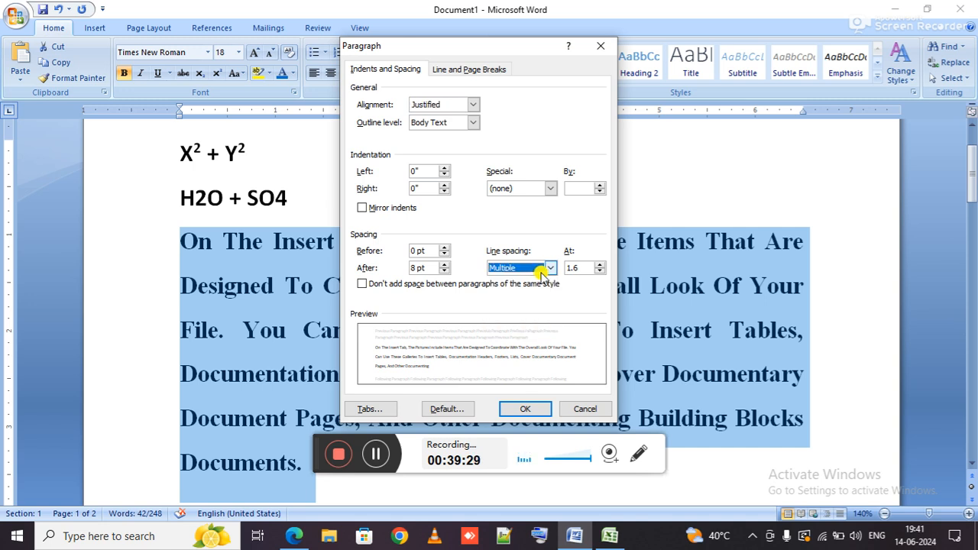
{"action": "left_click", "coordinate": [541, 274]}
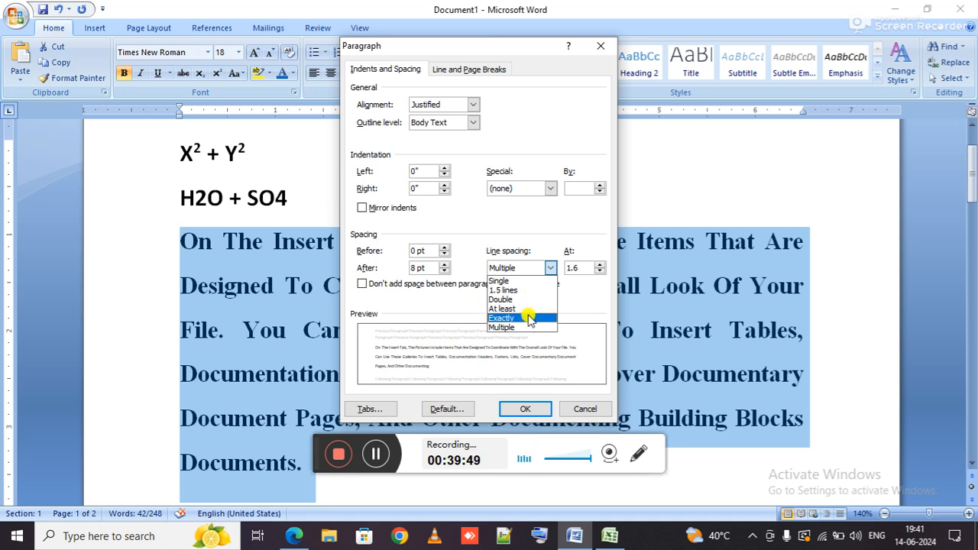
{"action": "left_click", "coordinate": [529, 318]}
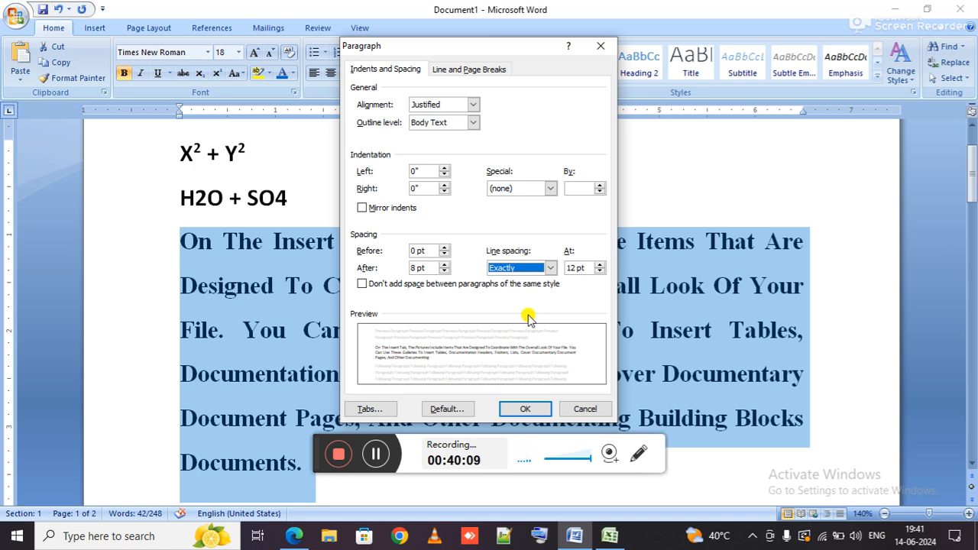
Step: Set the Exactly line spacing value to 20 pt and apply it to the selected paragraph
{"action": "left_click", "coordinate": [583, 267]}
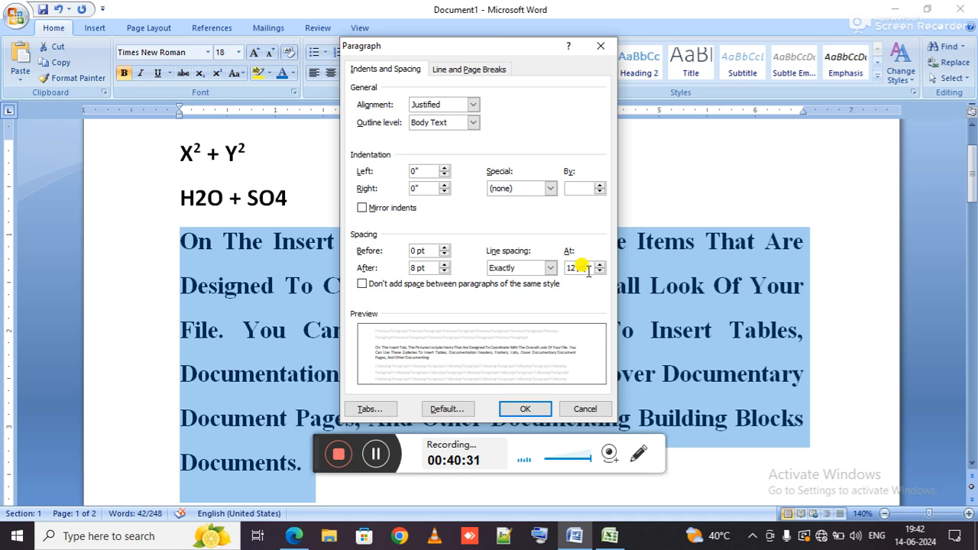
{"action": "left_click", "coordinate": [588, 271]}
{"action": "key", "text": "BackSpace"}
{"action": "key", "text": "BackSpace"}
{"action": "key", "text": "BackSpace"}
{"action": "key", "text": "BackSpace"}
{"action": "key", "text": "BackSpace"}
{"action": "type", "text": "18"}
{"action": "key", "text": "Return"}
Step: Open csir-1-10.pdf from the desktop and examine the line spacing tasks in Assignment 1
{"action": "key", "text": "alt+Tab"}
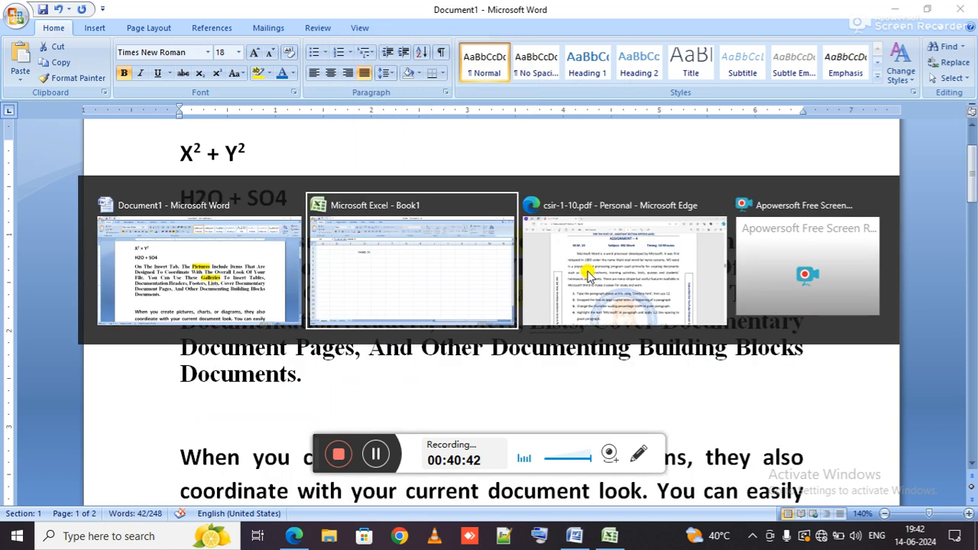
{"action": "key", "text": "super+d"}
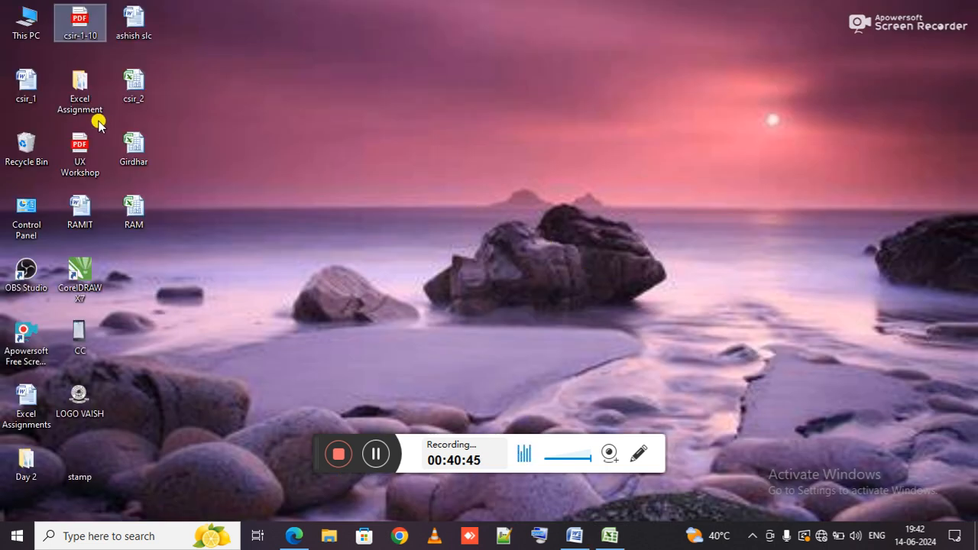
{"action": "double_click", "coordinate": [81, 23]}
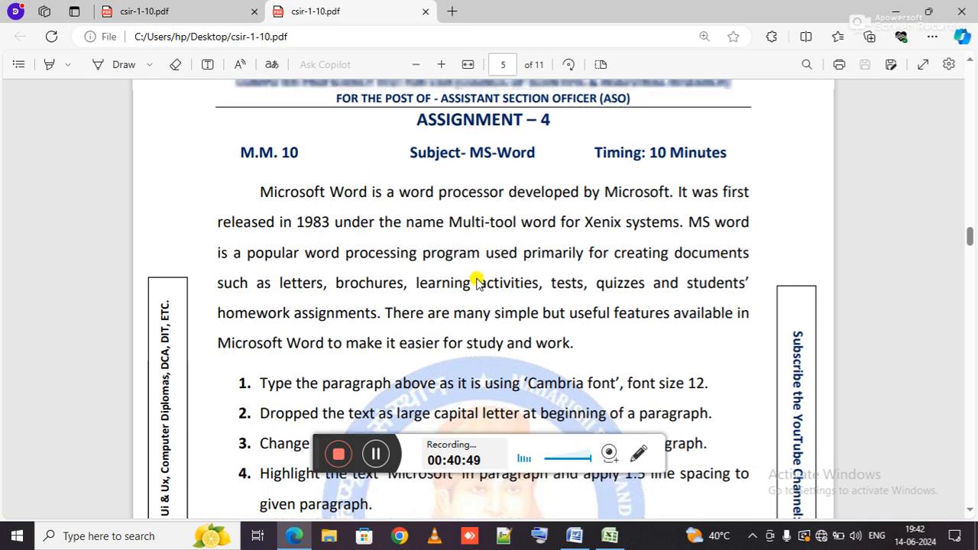
{"action": "scroll", "coordinate": [476, 281], "scroll_direction": "up", "scroll_amount": 20}
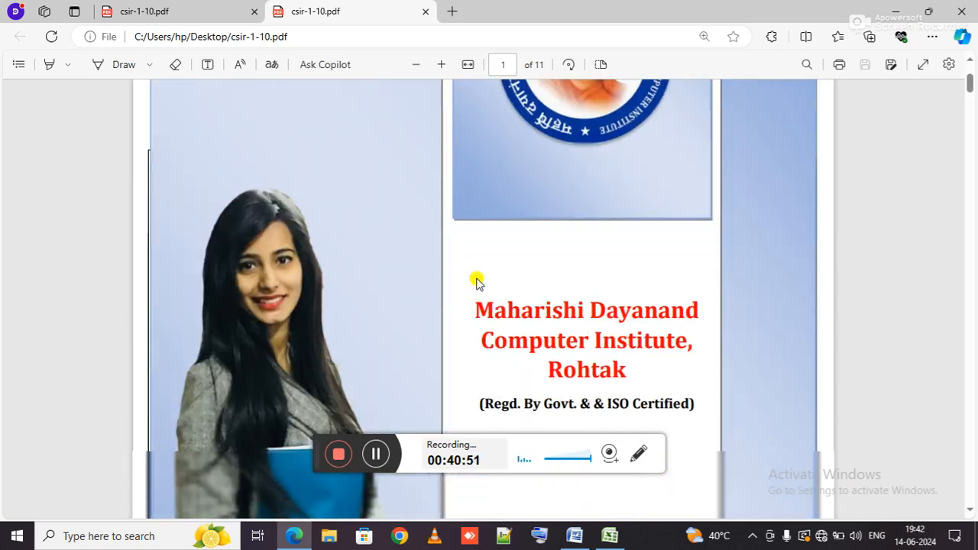
{"action": "scroll", "coordinate": [475, 281], "scroll_direction": "down", "scroll_amount": 15}
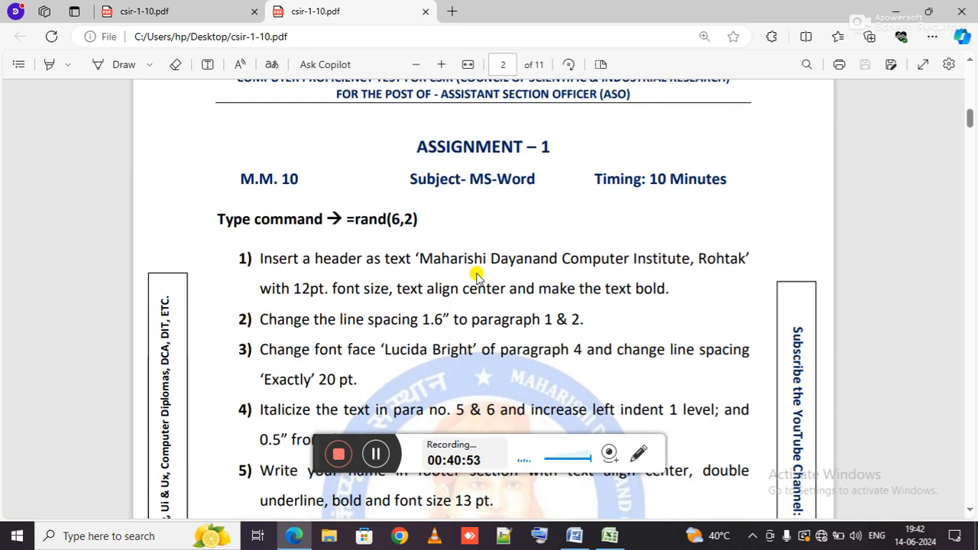
{"action": "scroll", "coordinate": [475, 275], "scroll_direction": "down", "scroll_amount": 1}
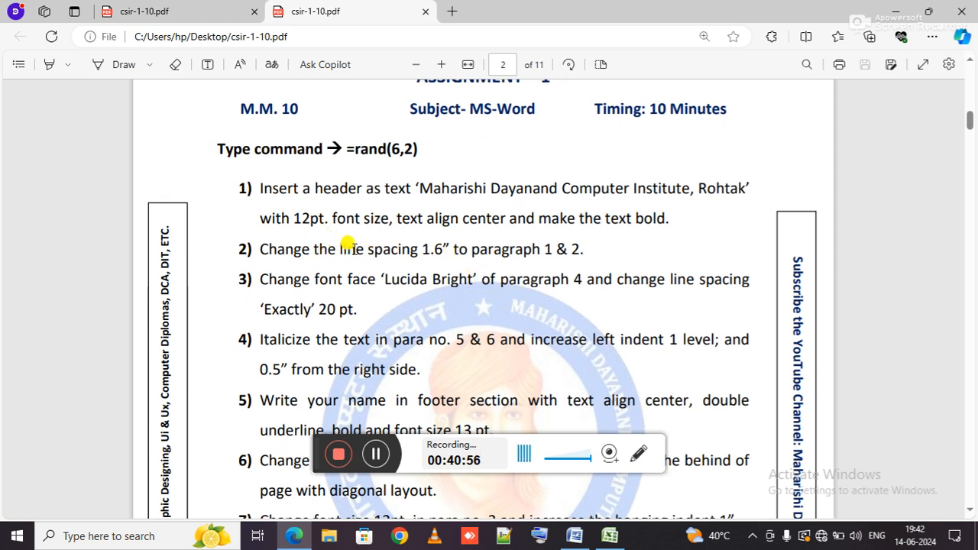
{"action": "left_click_drag", "start_coordinate": [433, 248], "coordinate": [453, 249]}
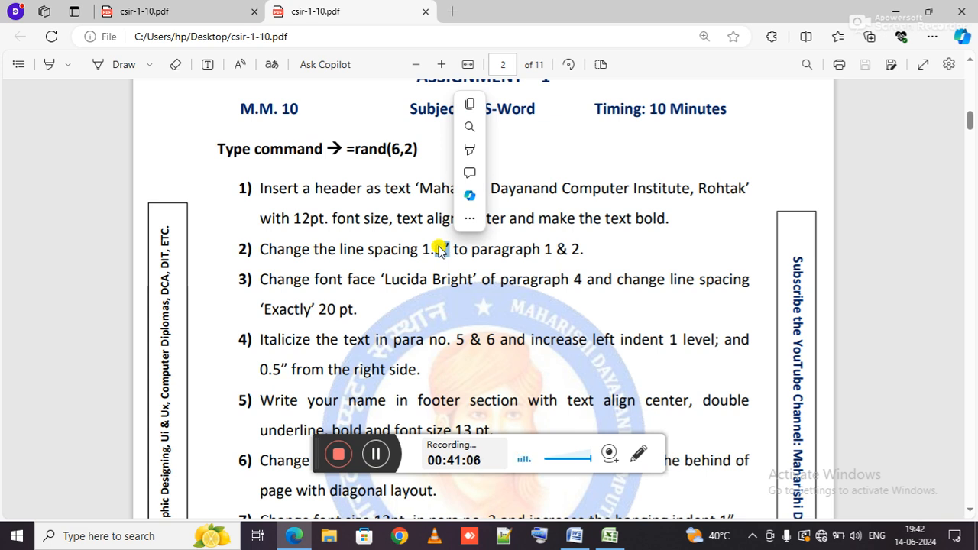
{"action": "left_click", "coordinate": [434, 249]}
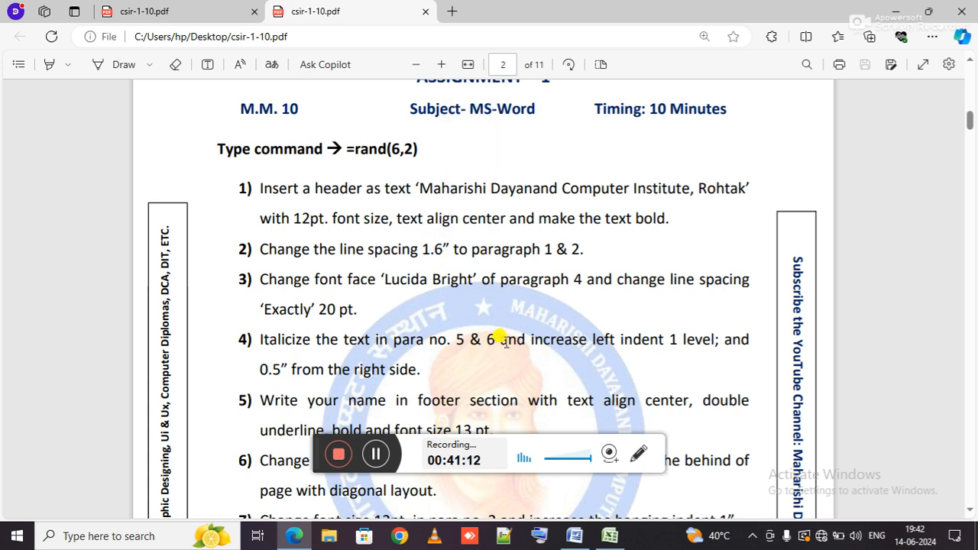
Step: Discard the unfinished entry in cell D2 of the Excel workbook Book1 and switch back to the Word document
{"action": "key", "text": "alt+Tab"}
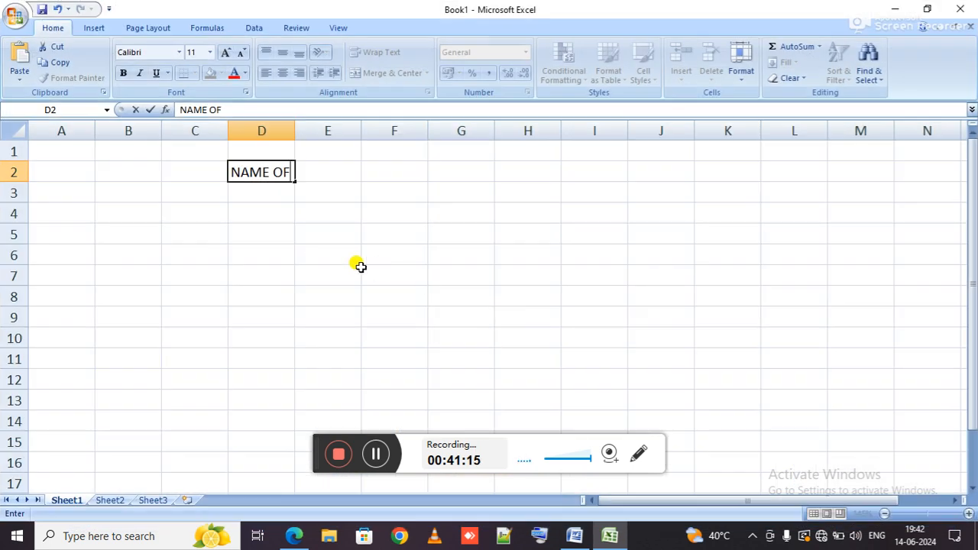
{"action": "key", "text": "Escape"}
{"action": "key", "text": "alt+Tab"}
{"action": "key", "text": "alt+Tab"}
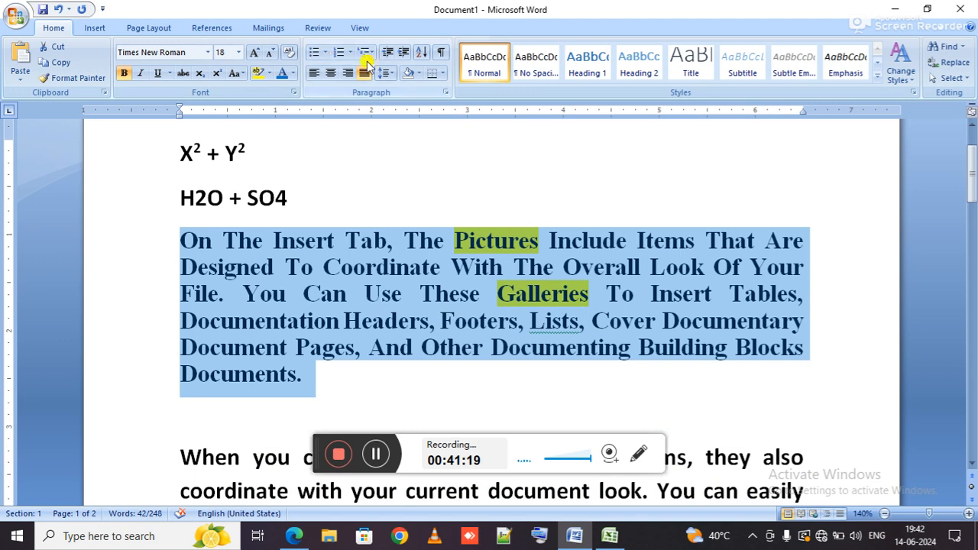
Step: Try the Multiple line spacing option for the selected paragraph in the Paragraph dialog and cancel without applying it
{"action": "left_click", "coordinate": [386, 72]}
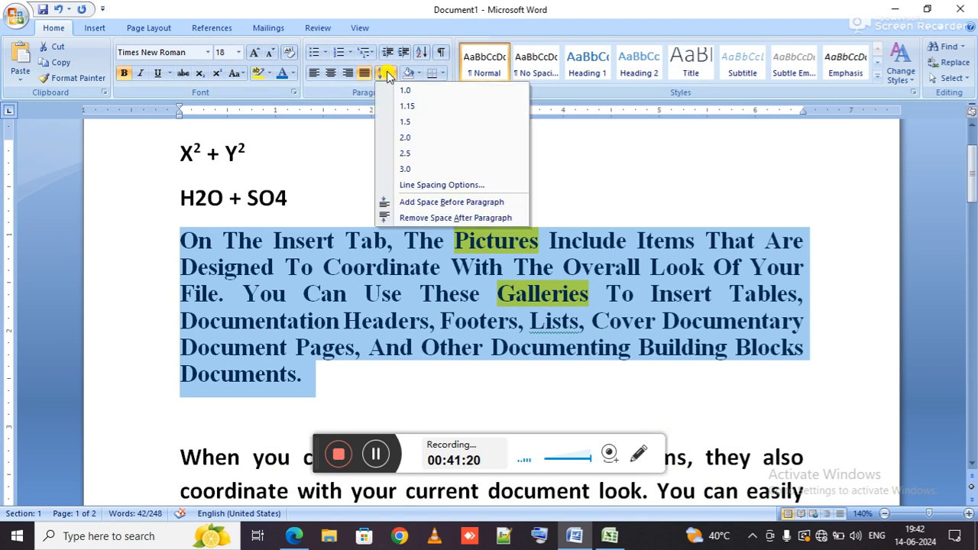
{"action": "left_click", "coordinate": [449, 186]}
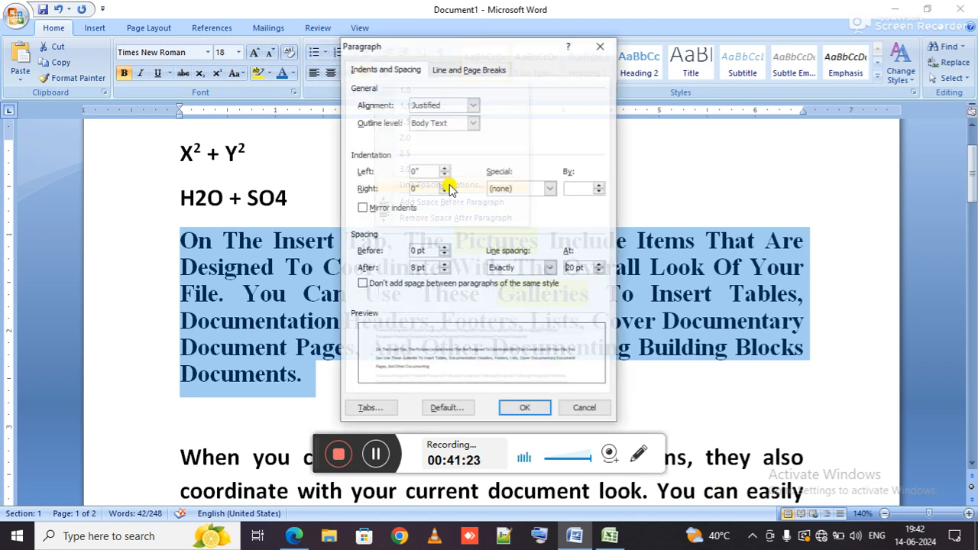
{"action": "left_click", "coordinate": [519, 269]}
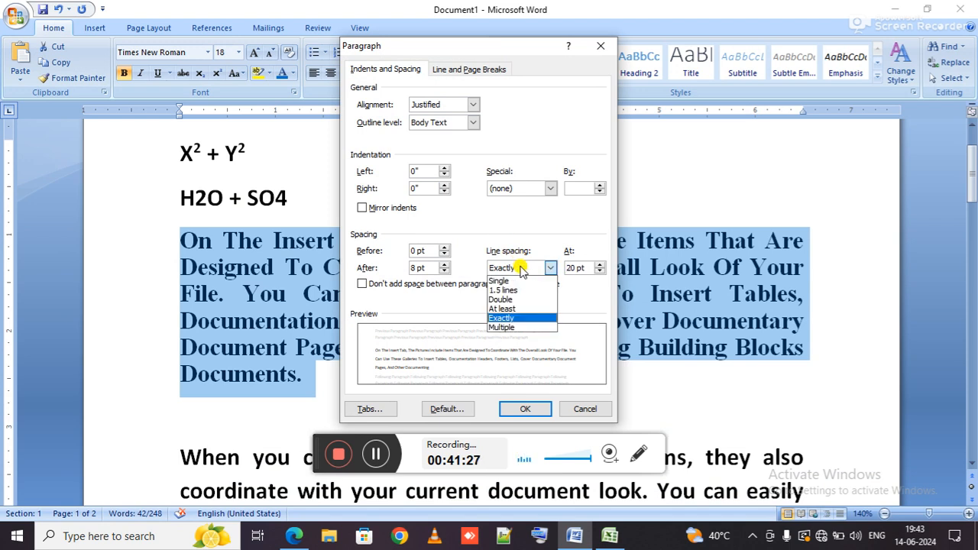
{"action": "left_click", "coordinate": [520, 327]}
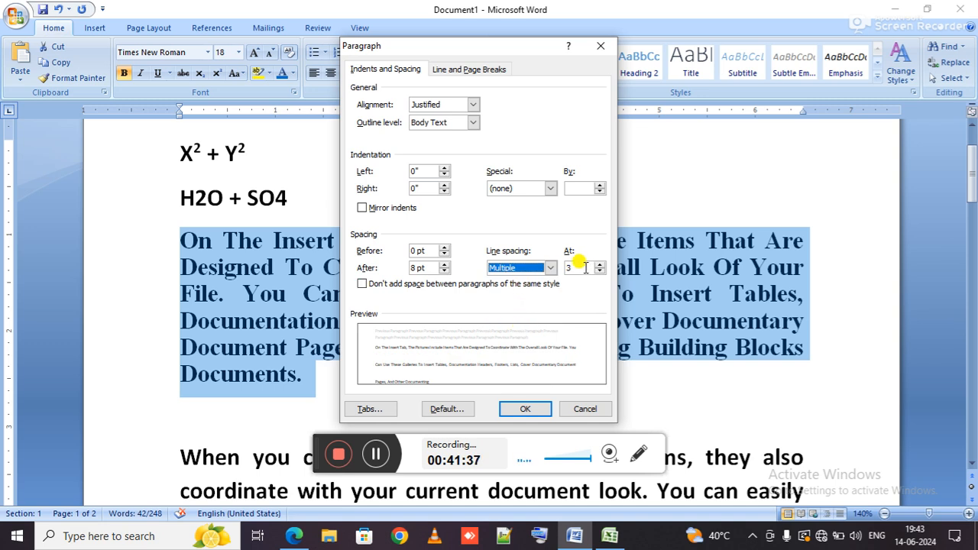
{"action": "left_click", "coordinate": [580, 267]}
{"action": "left_click_drag", "start_coordinate": [579, 262], "coordinate": [551, 264]}
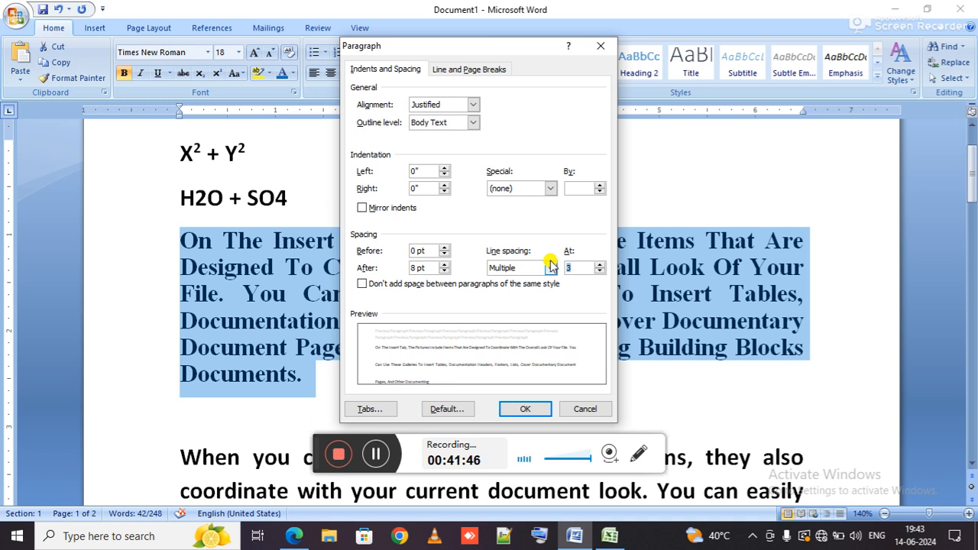
{"action": "key", "text": "Escape"}
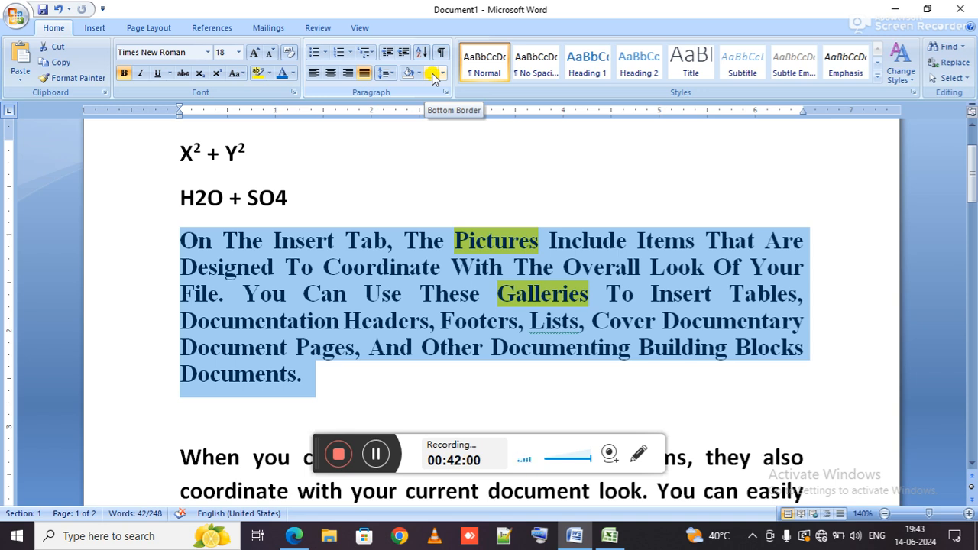
Step: Try a bottom border and a right border on the "On The Insert Tab" paragraph, and remove them with No Border
{"action": "left_click", "coordinate": [432, 76]}
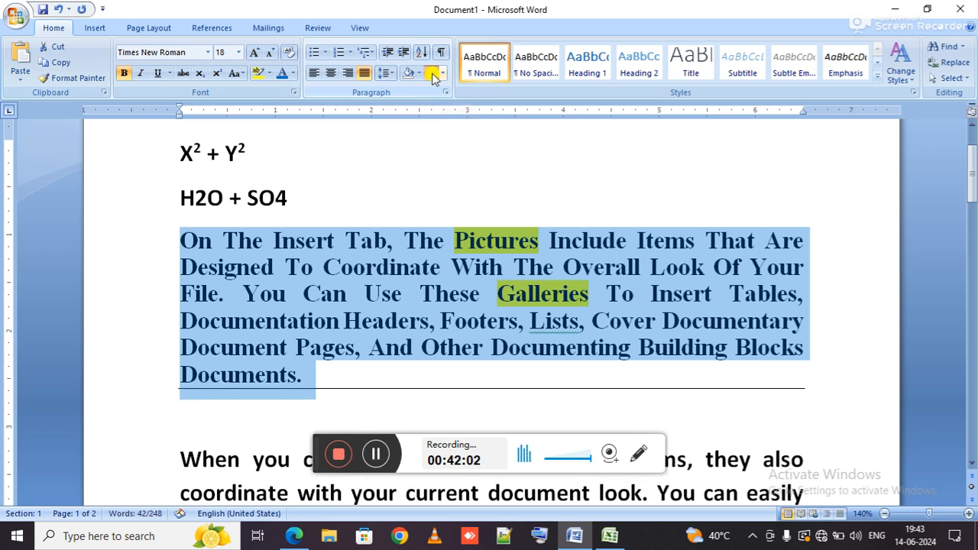
{"action": "left_click", "coordinate": [506, 372]}
{"action": "triple_click", "coordinate": [506, 370]}
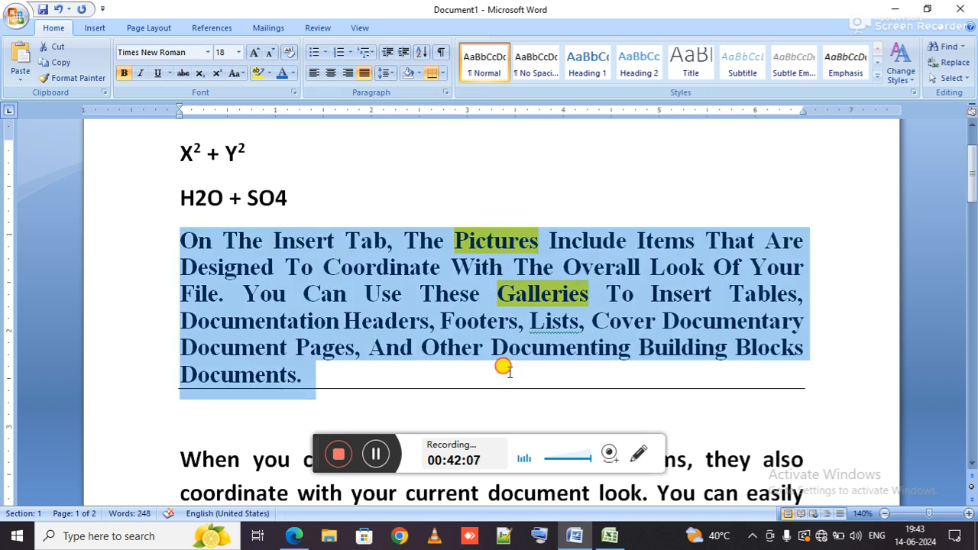
{"action": "left_click", "coordinate": [443, 73]}
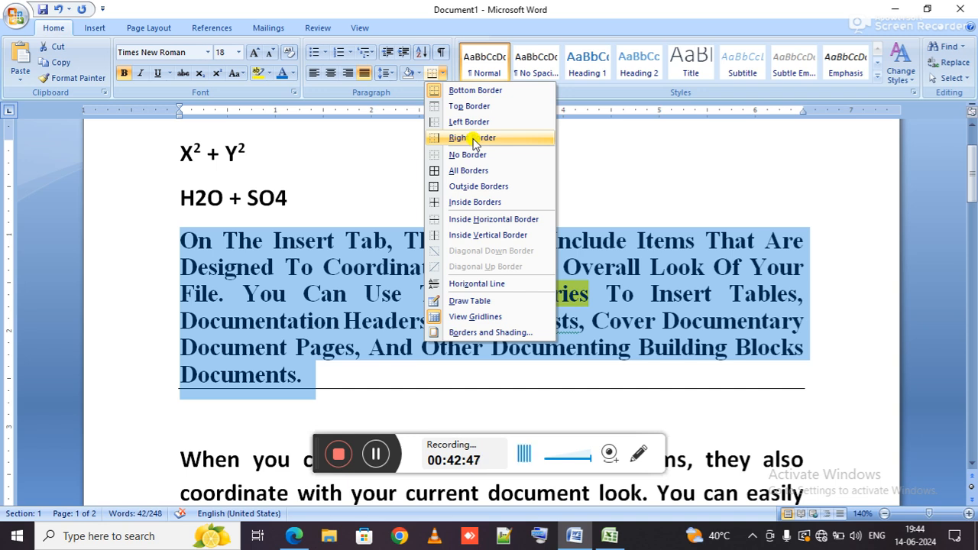
{"action": "left_click", "coordinate": [473, 140]}
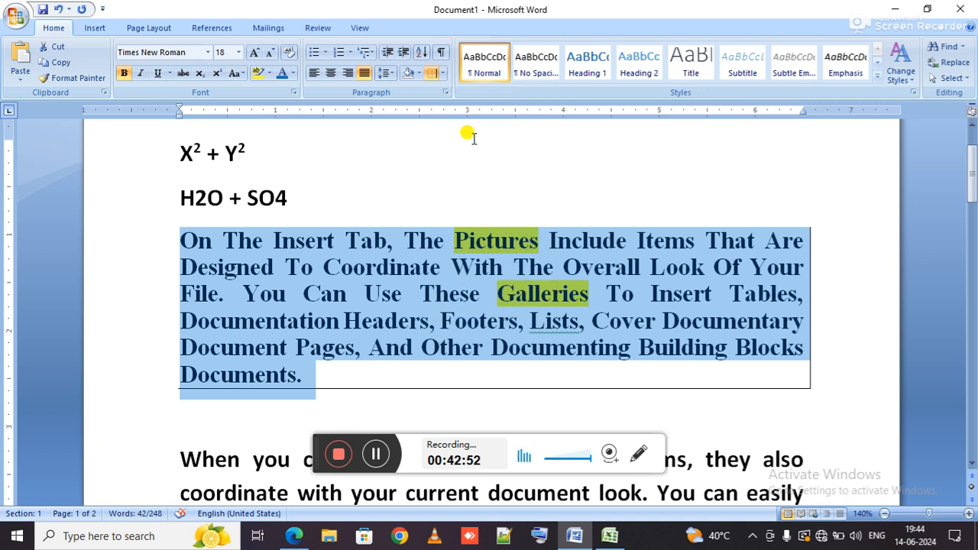
{"action": "left_click", "coordinate": [443, 73]}
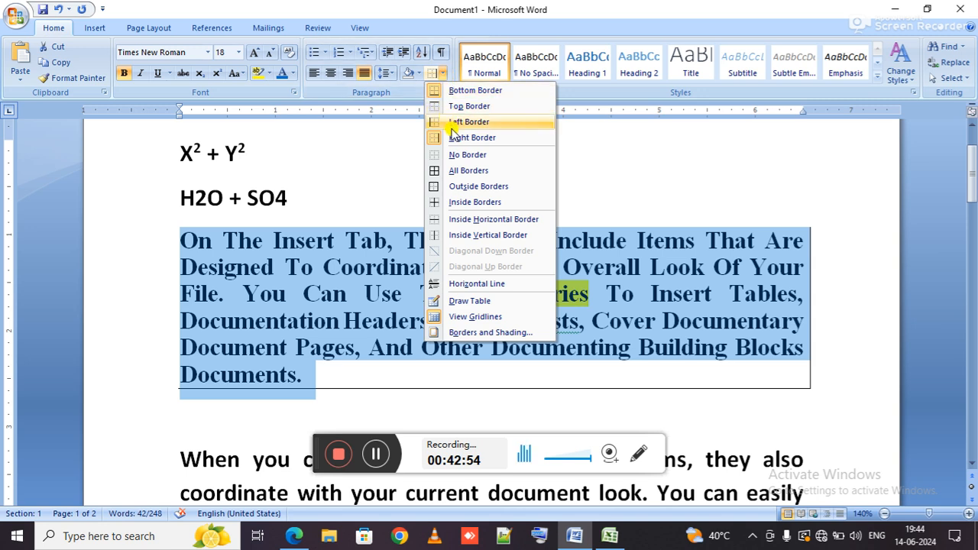
{"action": "left_click", "coordinate": [466, 155]}
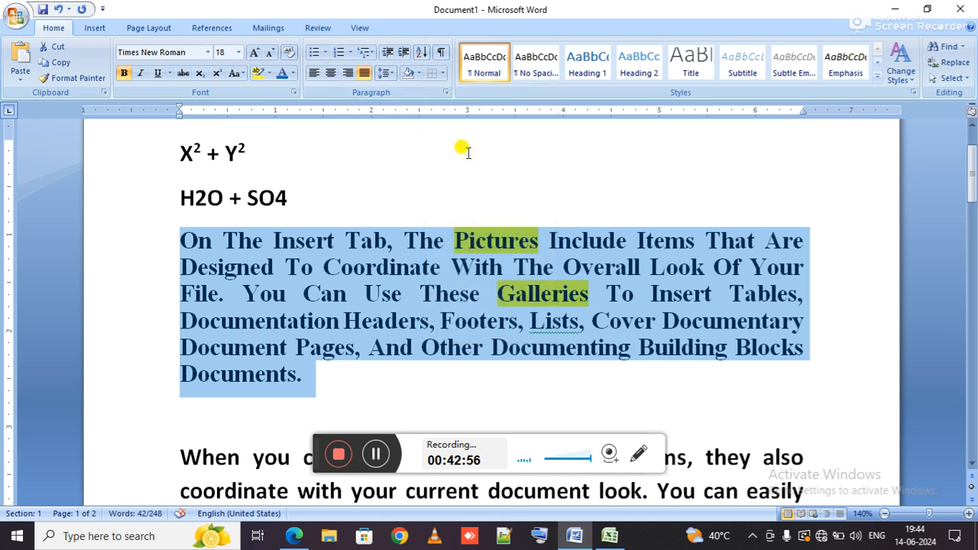
Step: Try All Borders on the "On The Insert Tab" paragraph and clear the borders again
{"action": "left_click", "coordinate": [442, 73]}
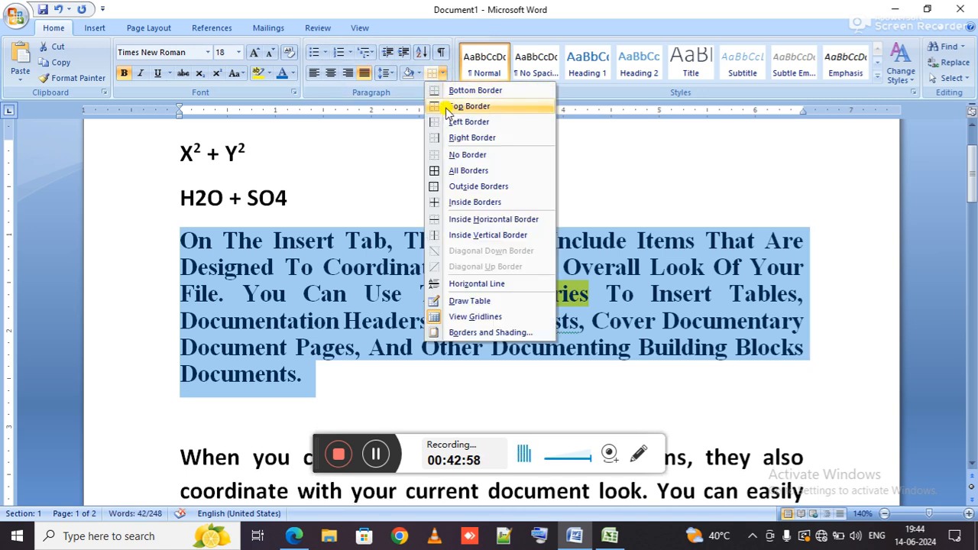
{"action": "left_click", "coordinate": [469, 171]}
{"action": "left_click", "coordinate": [512, 269]}
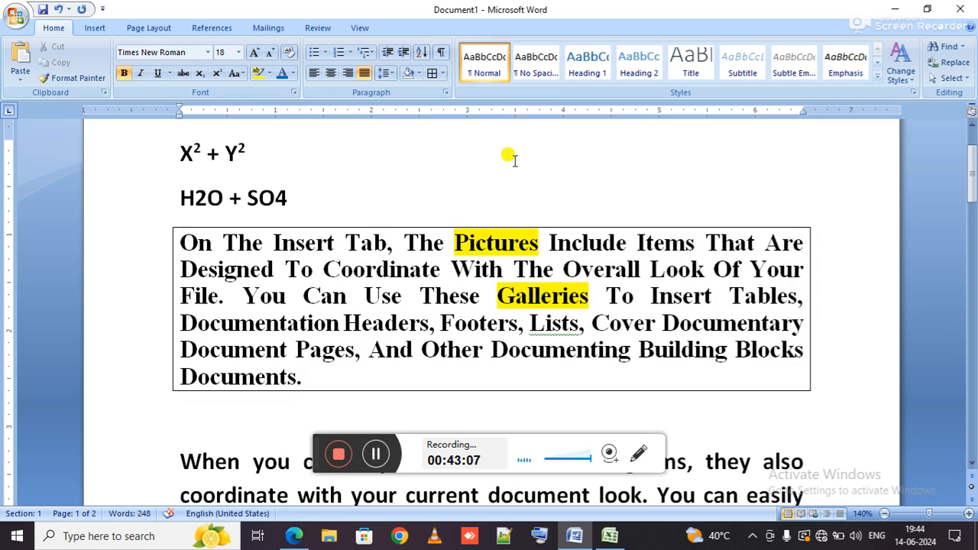
{"action": "left_click", "coordinate": [441, 75]}
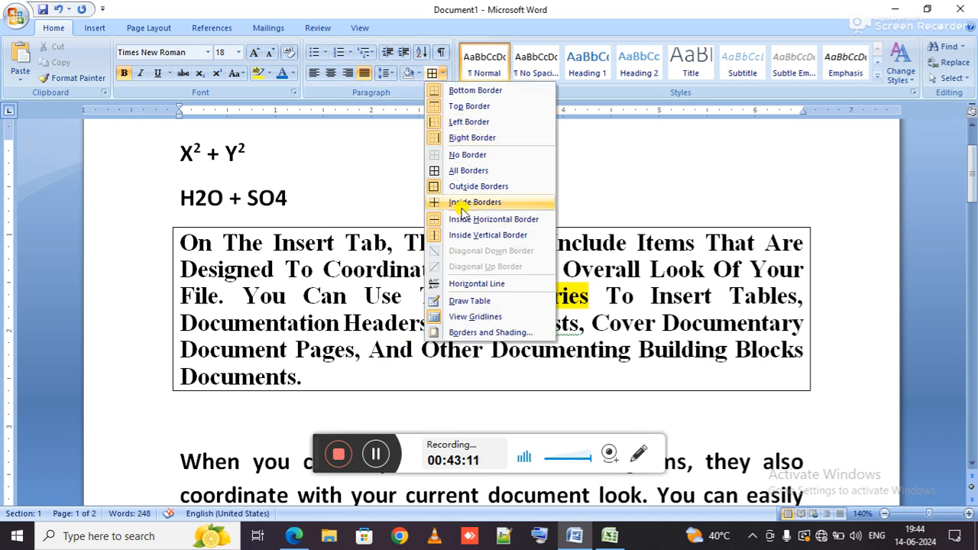
{"action": "left_click", "coordinate": [475, 155]}
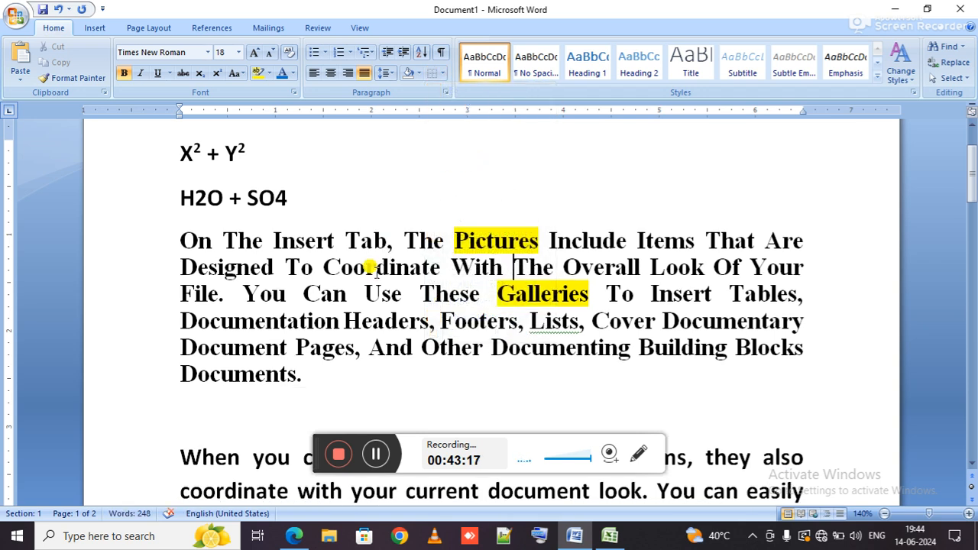
Step: Delete the empty line between the "On The Insert Tab" paragraph and the "When you create pictures" paragraph
{"action": "scroll", "coordinate": [363, 297], "scroll_direction": "down", "scroll_amount": 1}
{"action": "scroll", "coordinate": [364, 296], "scroll_direction": "down", "scroll_amount": 1}
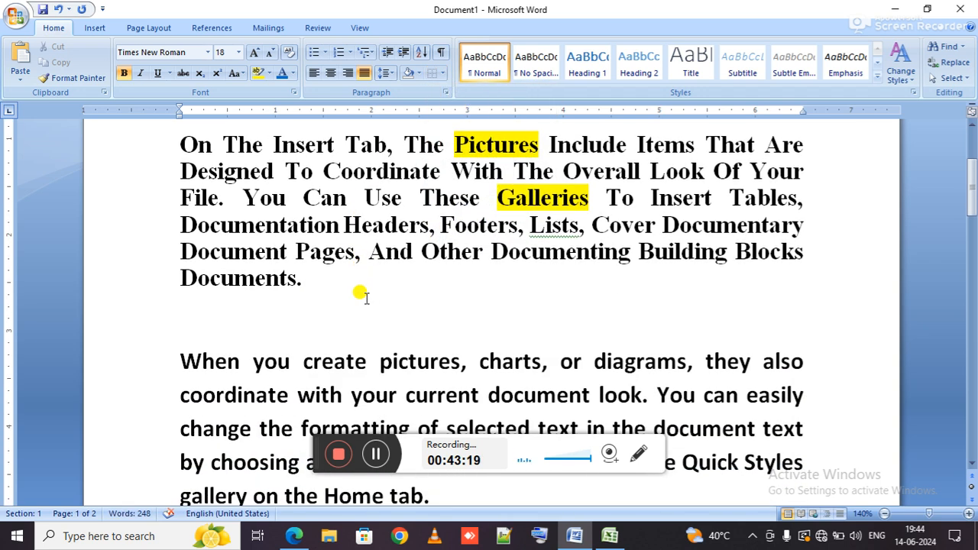
{"action": "key", "text": "Delete"}
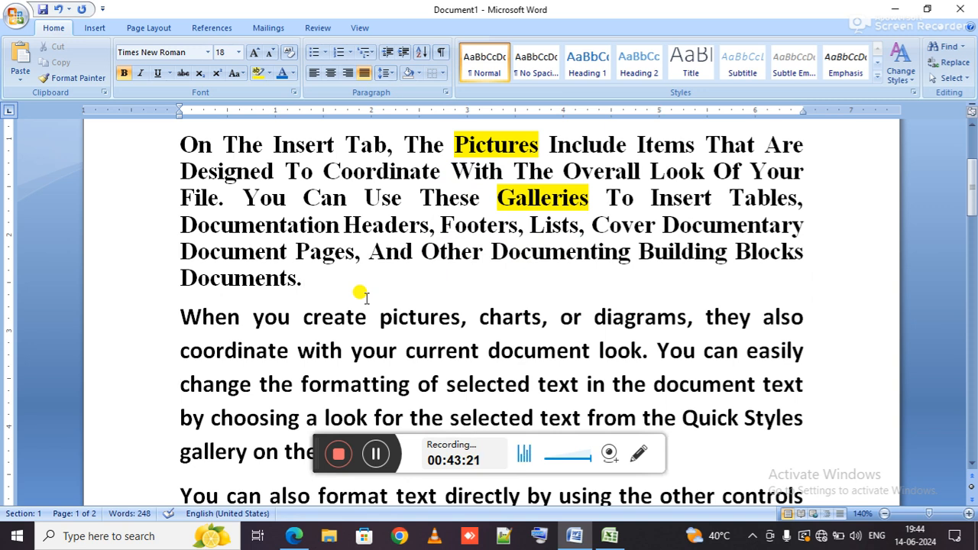
Step: Insert a horizontal line between the "On The Insert Tab" paragraph and the "When you create pictures" paragraph
{"action": "scroll", "coordinate": [361, 294], "scroll_direction": "down", "scroll_amount": 1}
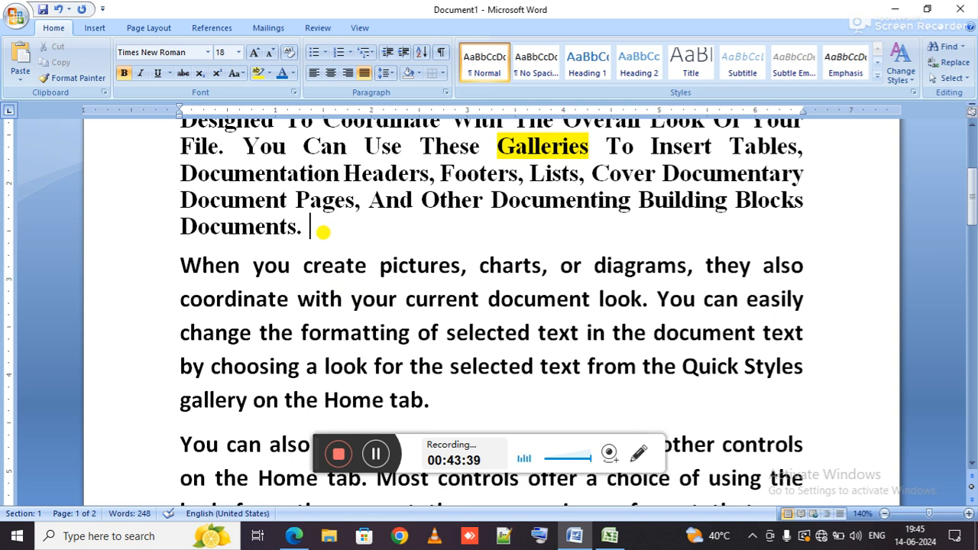
{"action": "left_click", "coordinate": [443, 74]}
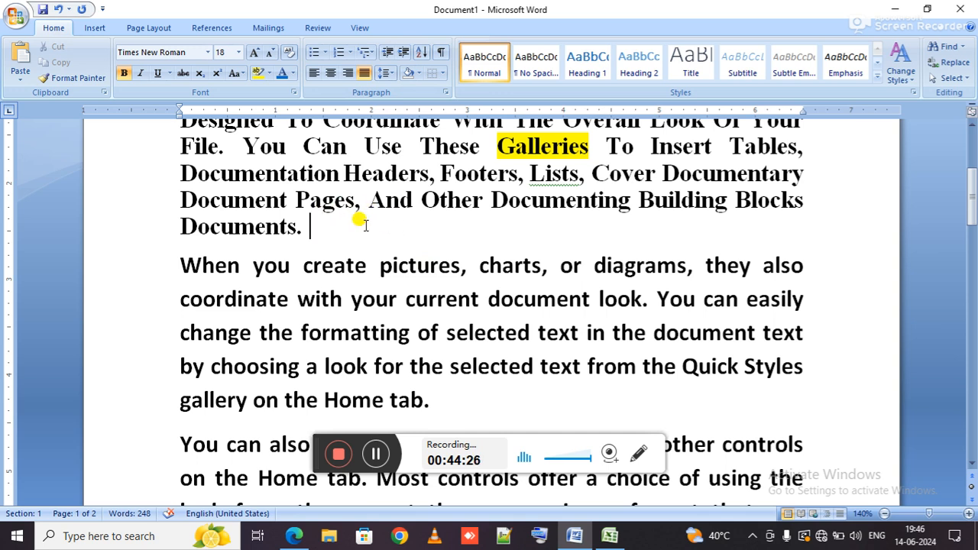
{"action": "left_click", "coordinate": [442, 74]}
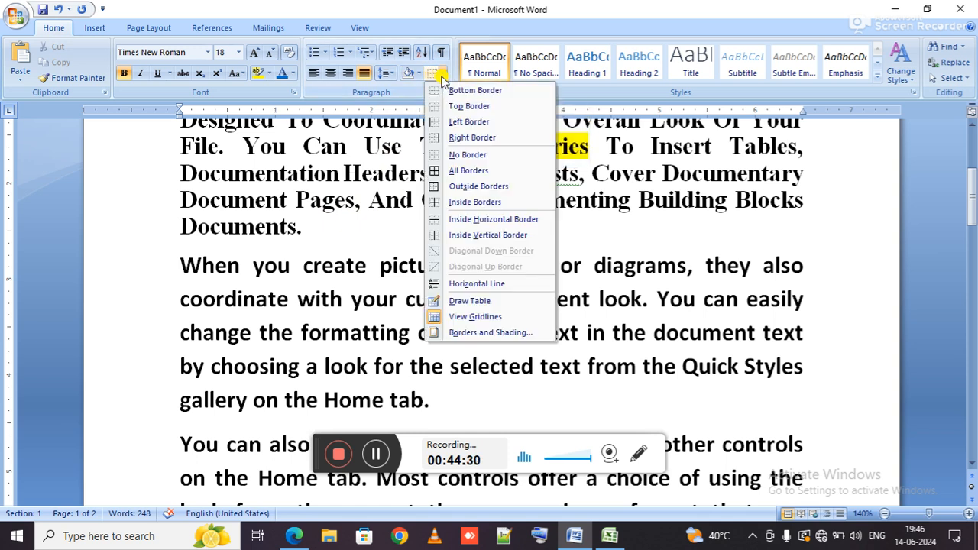
{"action": "left_click", "coordinate": [497, 286]}
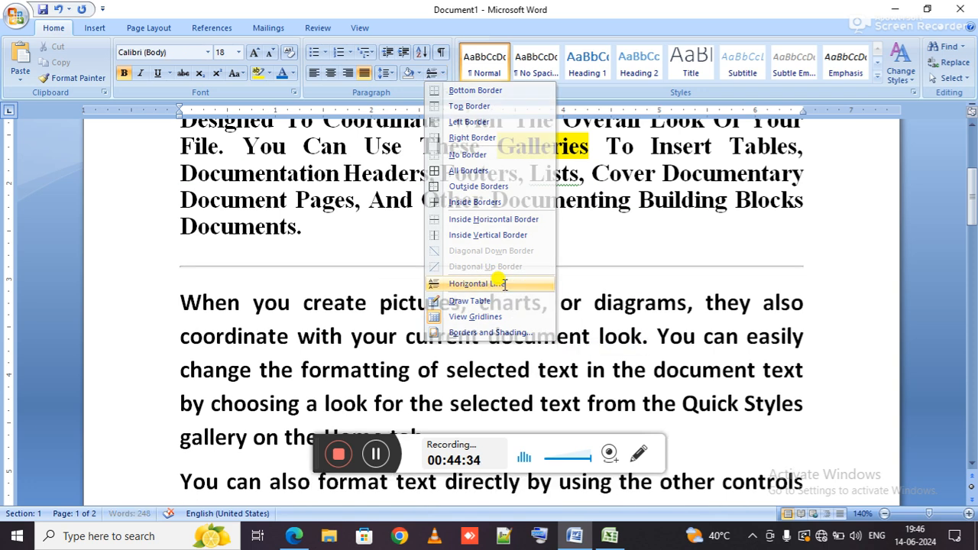
Step: Format the horizontal line with a solid red color and a width of 80 percent
{"action": "left_click", "coordinate": [476, 269]}
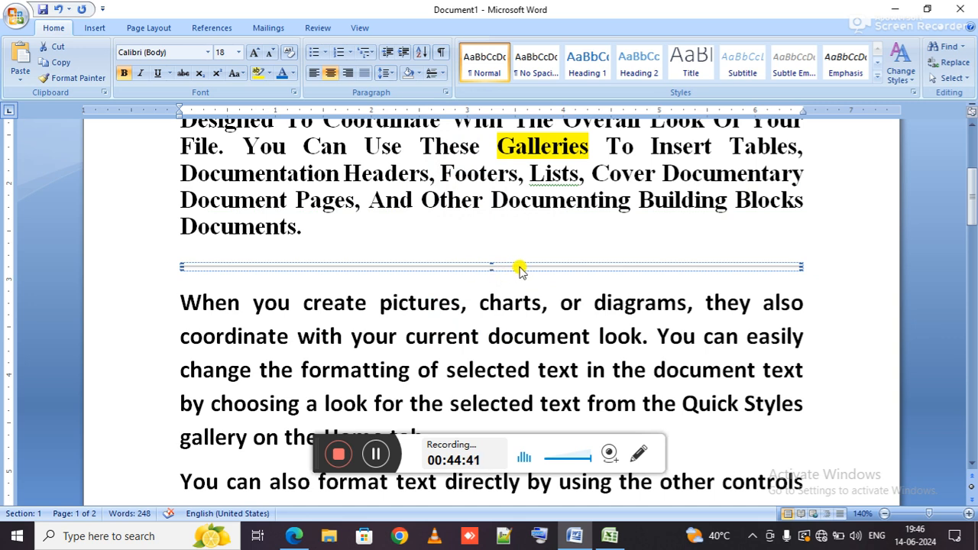
{"action": "double_click", "coordinate": [508, 268]}
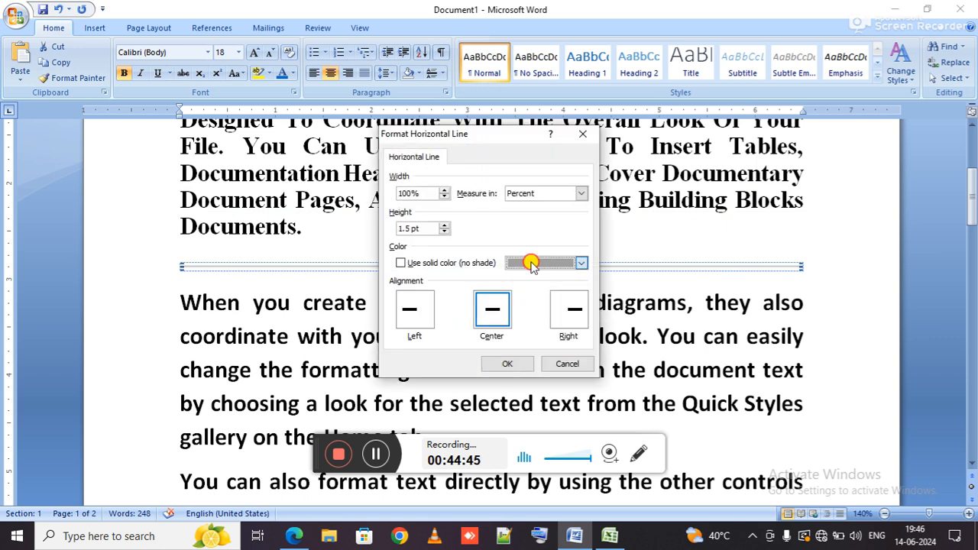
{"action": "left_click", "coordinate": [532, 264]}
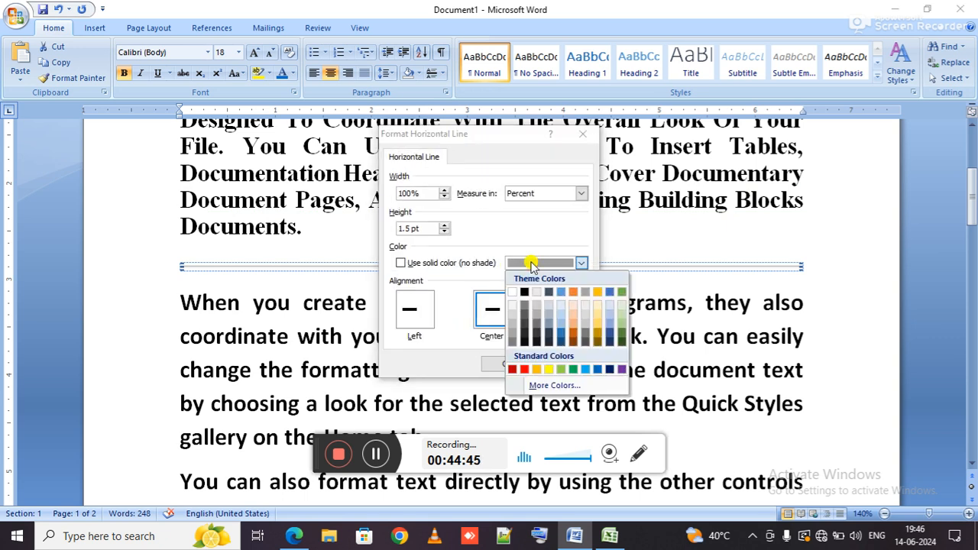
{"action": "left_click", "coordinate": [525, 371]}
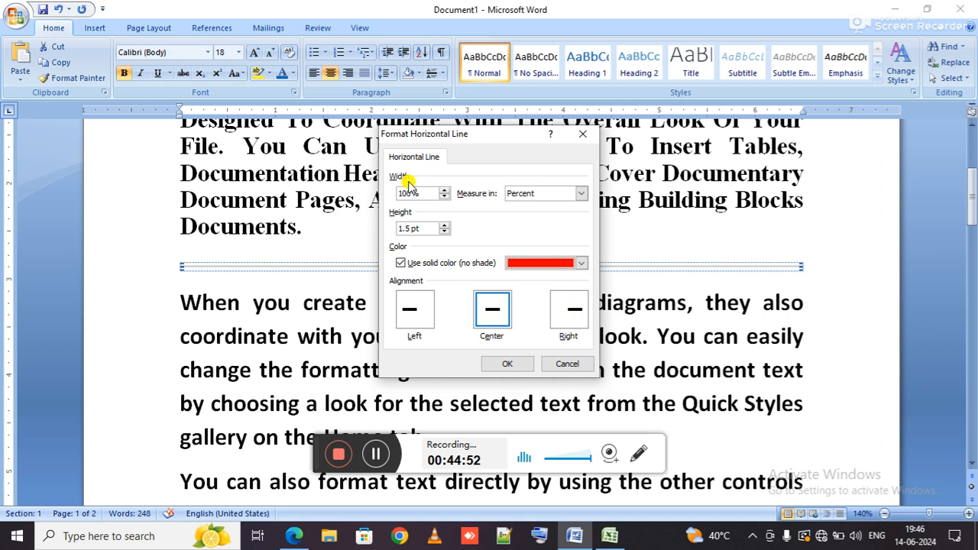
{"action": "double_click", "coordinate": [409, 193]}
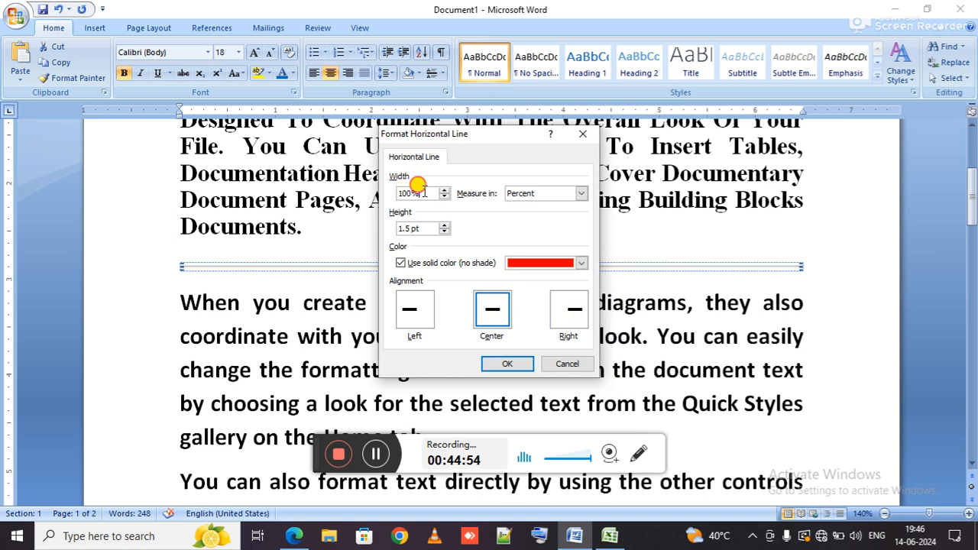
{"action": "type", "text": "80"}
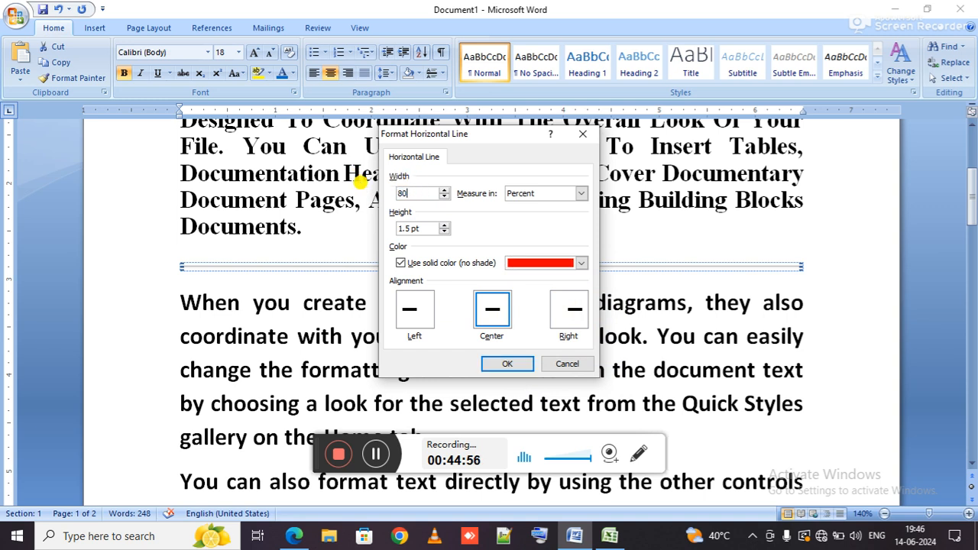
{"action": "key", "text": "Return"}
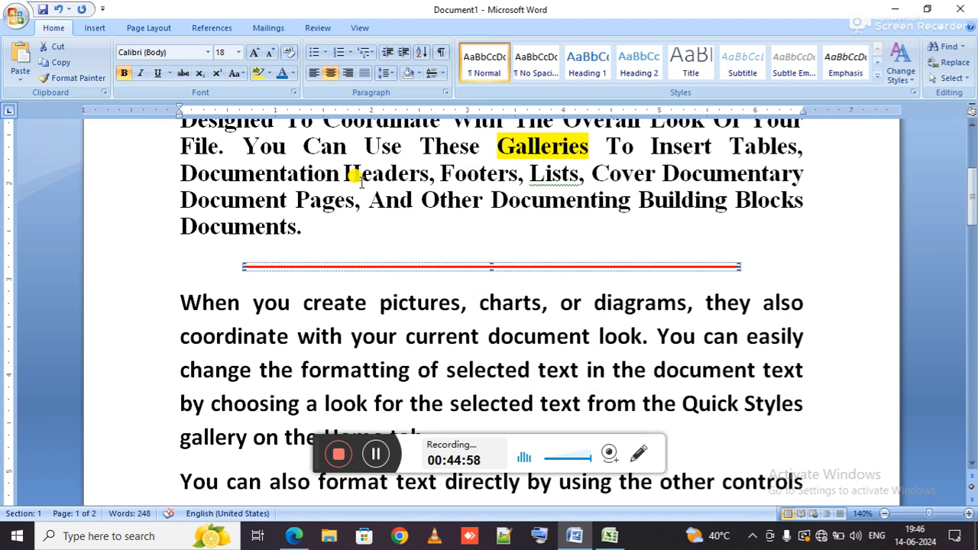
Step: Add the note "DOUBLE CLICK ON HR. LINE" at the end of the "On The Insert Tab" paragraph
{"action": "left_click", "coordinate": [438, 243]}
{"action": "type", "text": "DOUBL"}
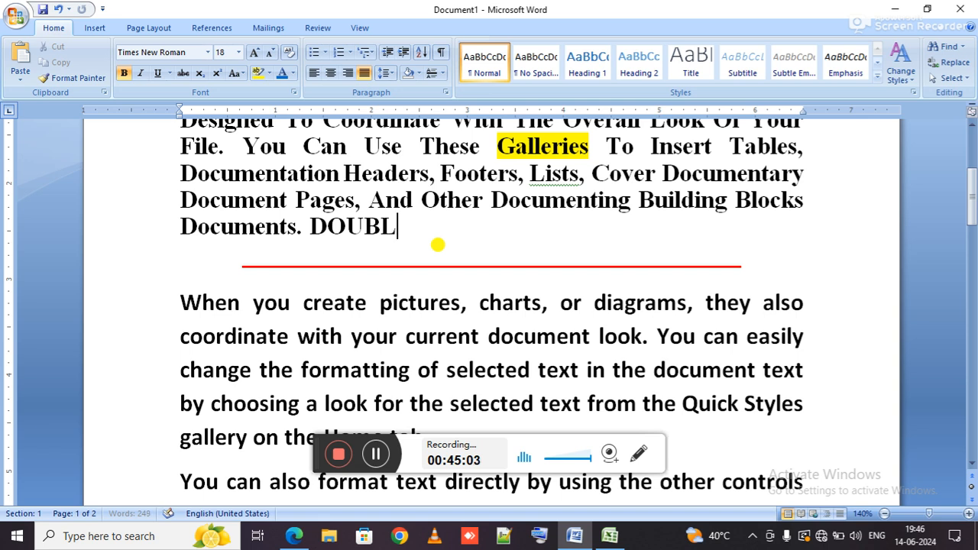
{"action": "type", "text": "E CLICK"}
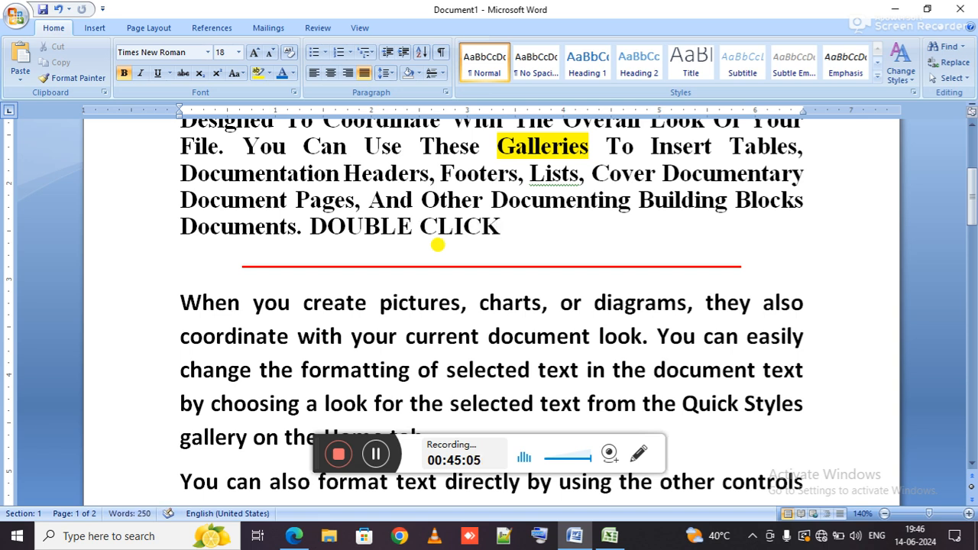
{"action": "type", "text": " ON HO"}
{"action": "key", "text": "BackSpace"}
{"action": "key", "text": "BackSpace"}
{"action": "type", "text": "LINE"}
{"action": "key", "text": "Left"}
{"action": "key", "text": "Left"}
{"action": "key", "text": "Left"}
{"action": "key", "text": "Left"}
{"action": "type", "text": "HR"}
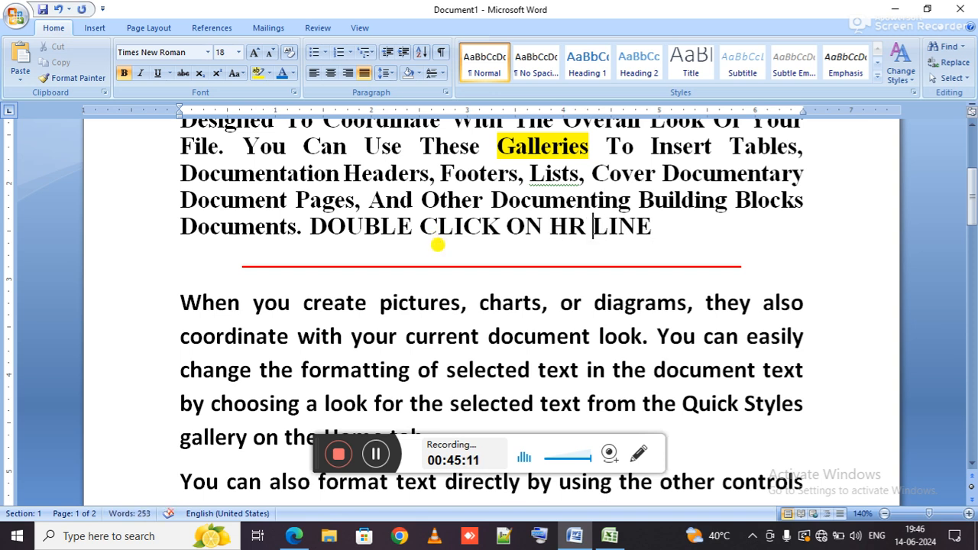
{"action": "key", "text": "Left"}
{"action": "type", "text": "."}
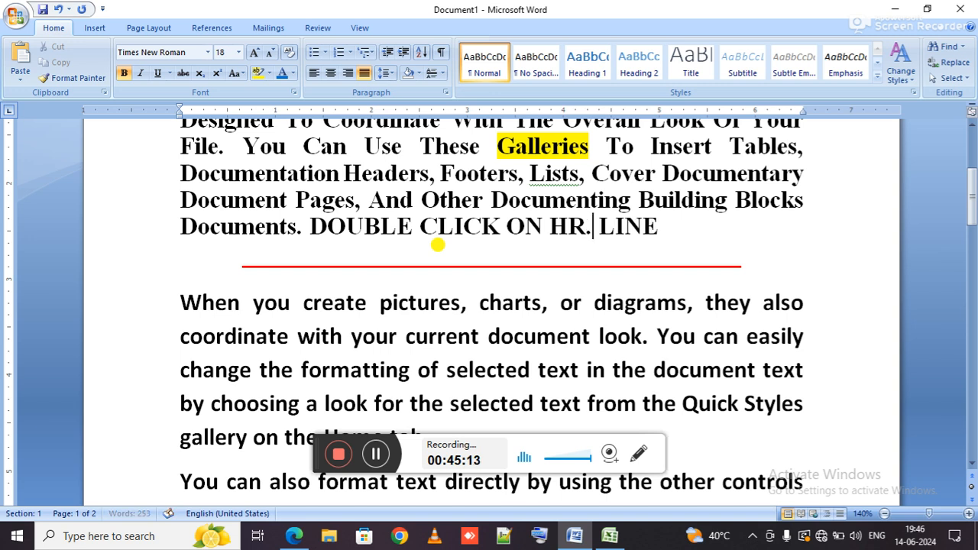
Step: Set the red horizontal line's height to 5 pt
{"action": "left_click", "coordinate": [584, 267]}
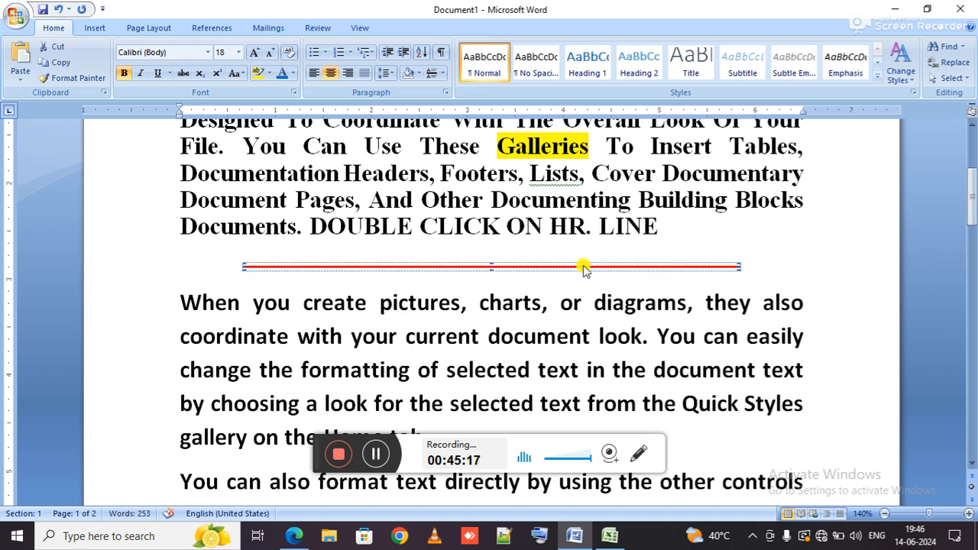
{"action": "double_click", "coordinate": [584, 267]}
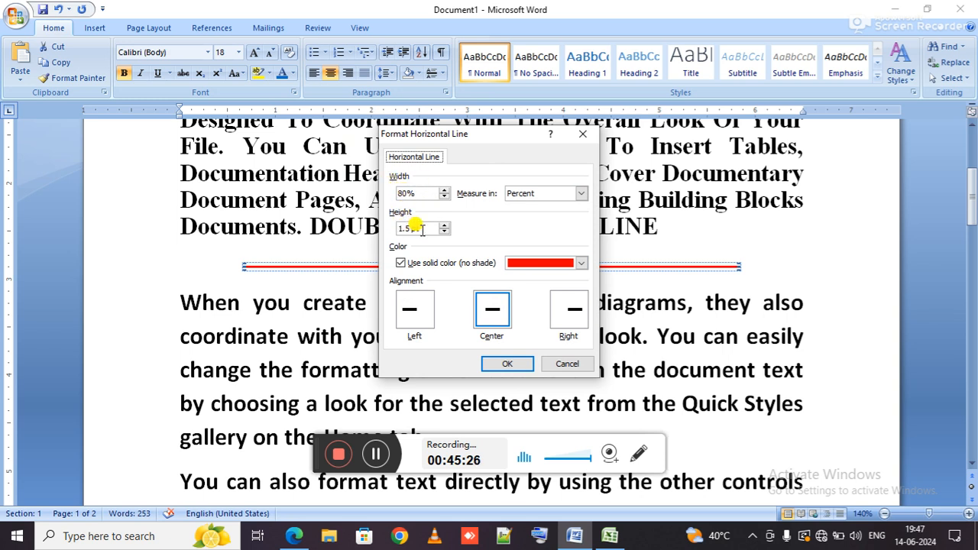
{"action": "left_click_drag", "start_coordinate": [429, 227], "coordinate": [386, 228]}
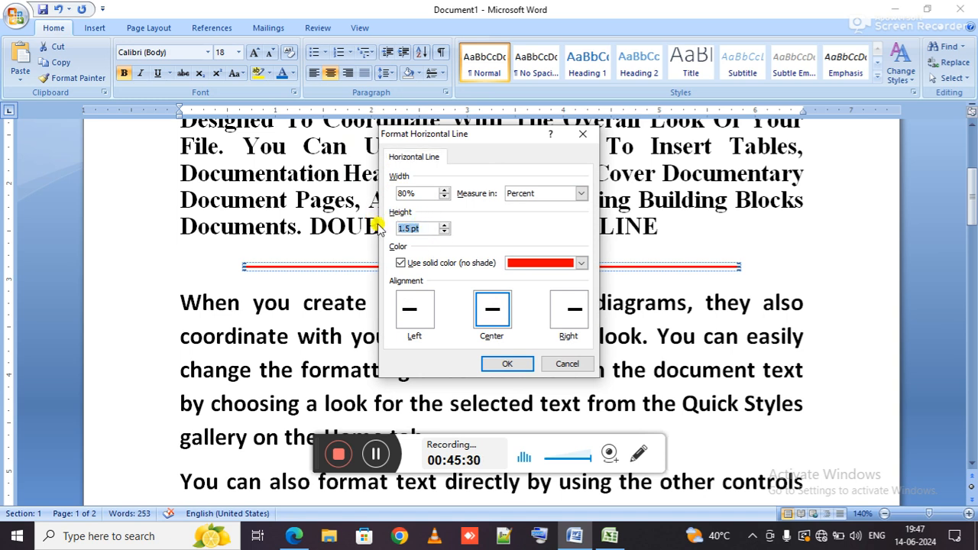
{"action": "type", "text": "5"}
{"action": "key", "text": "Return"}
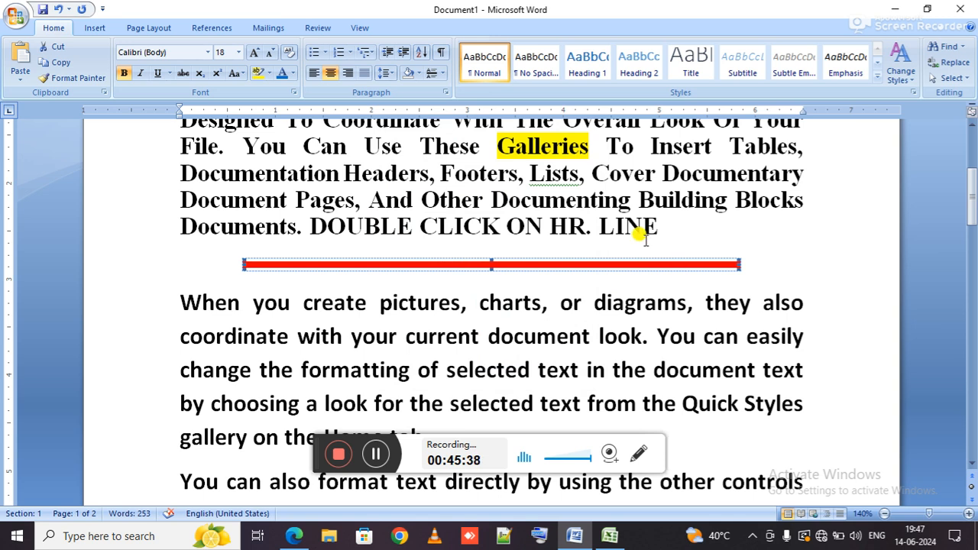
Step: Try left, center and right alignment on the red horizontal line, and delete the line
{"action": "left_click", "coordinate": [313, 72]}
{"action": "left_click", "coordinate": [333, 71]}
{"action": "left_click", "coordinate": [347, 73]}
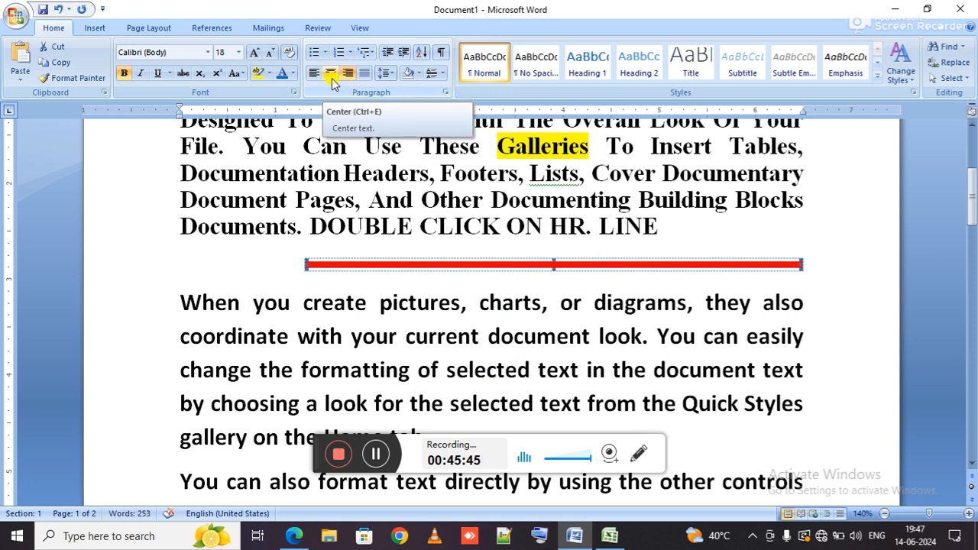
{"action": "key", "text": "Delete"}
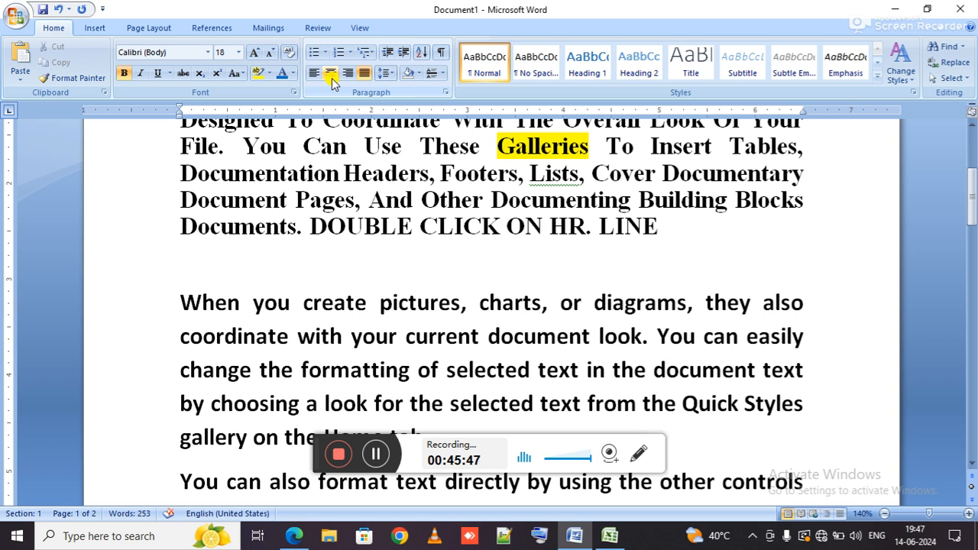